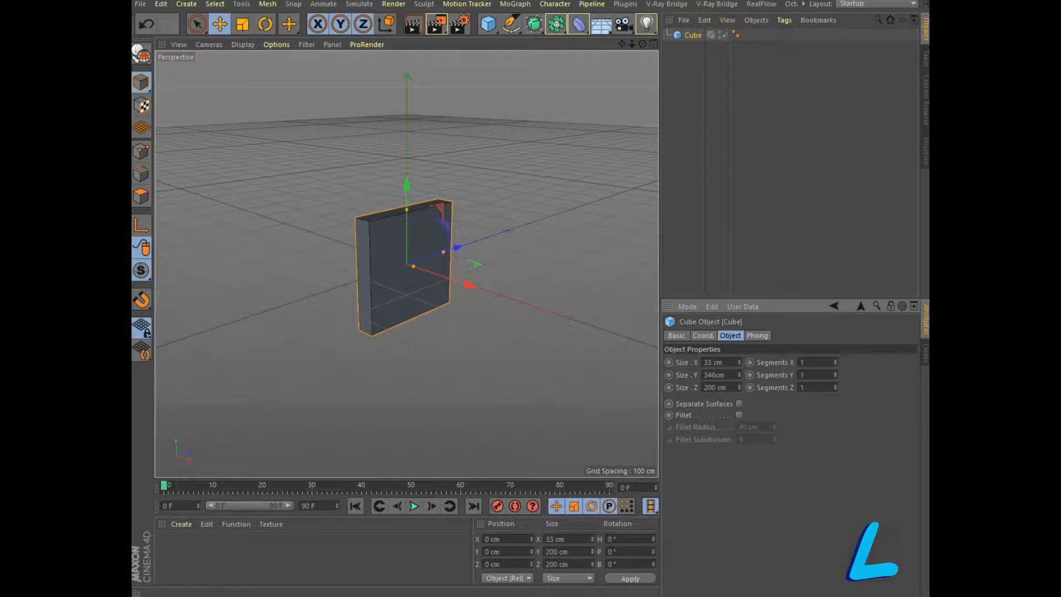
# Set the cube's Y size to 346 cm and Z size to 273 cm, with 4, 24 and 5 segments in X, Y and Z
pyautogui.press('Tab')
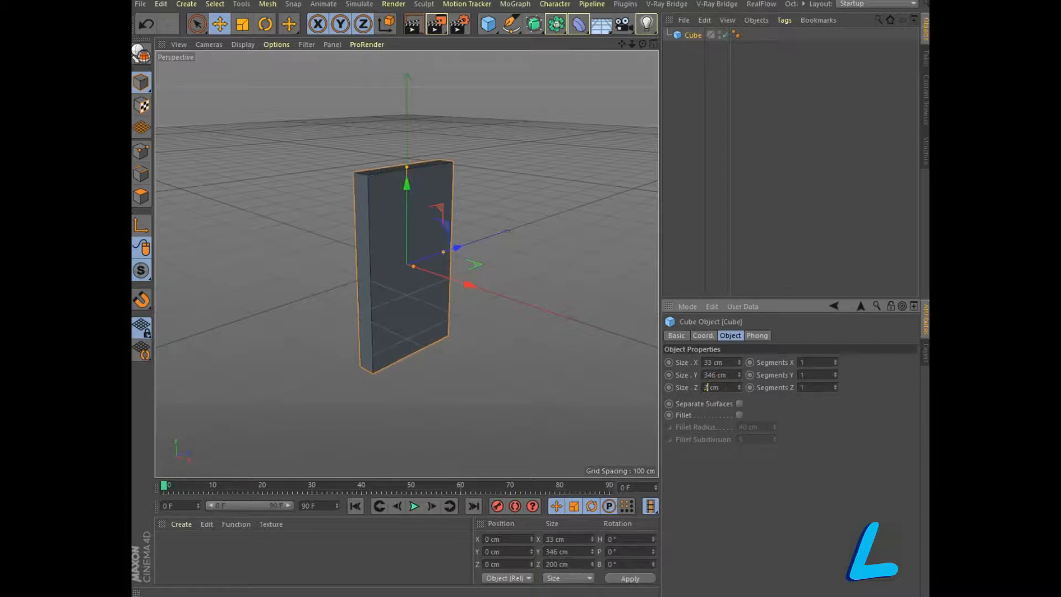
pyautogui.write('273')
pyautogui.press('Return')
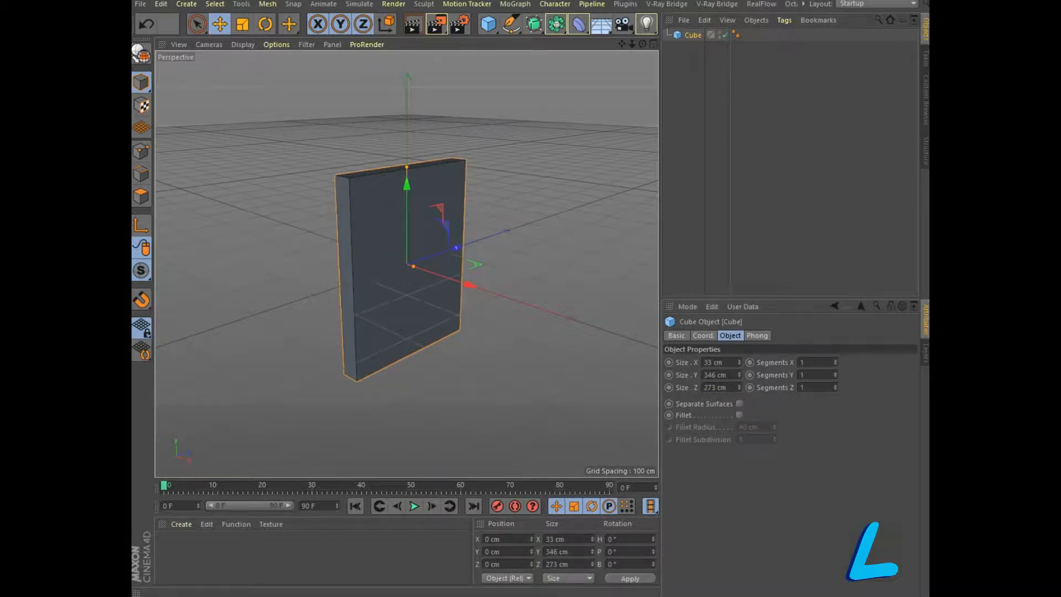
pyautogui.doubleClick(804, 362)
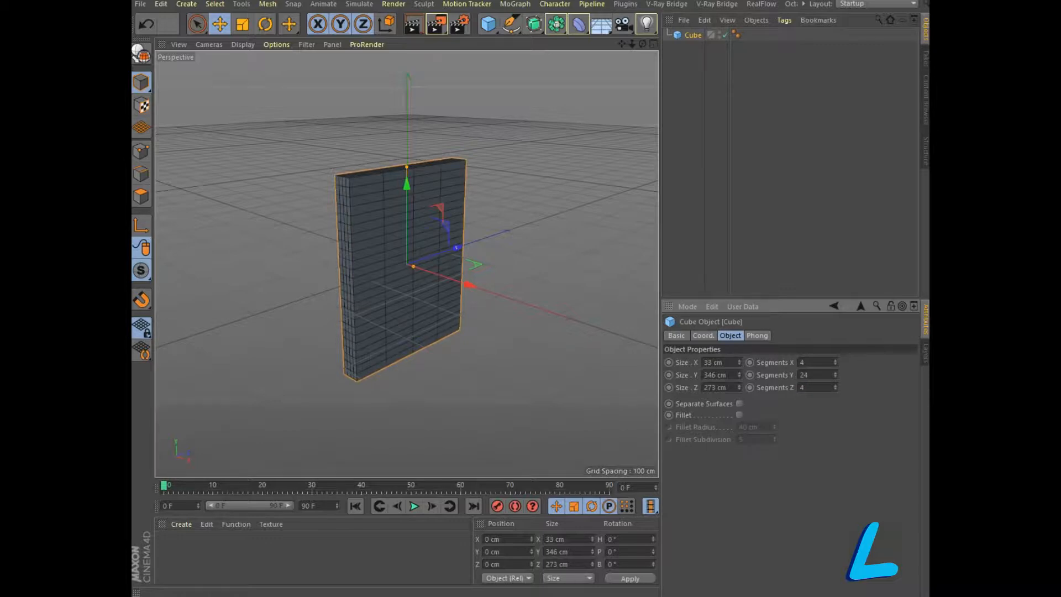
pyautogui.click(802, 387)
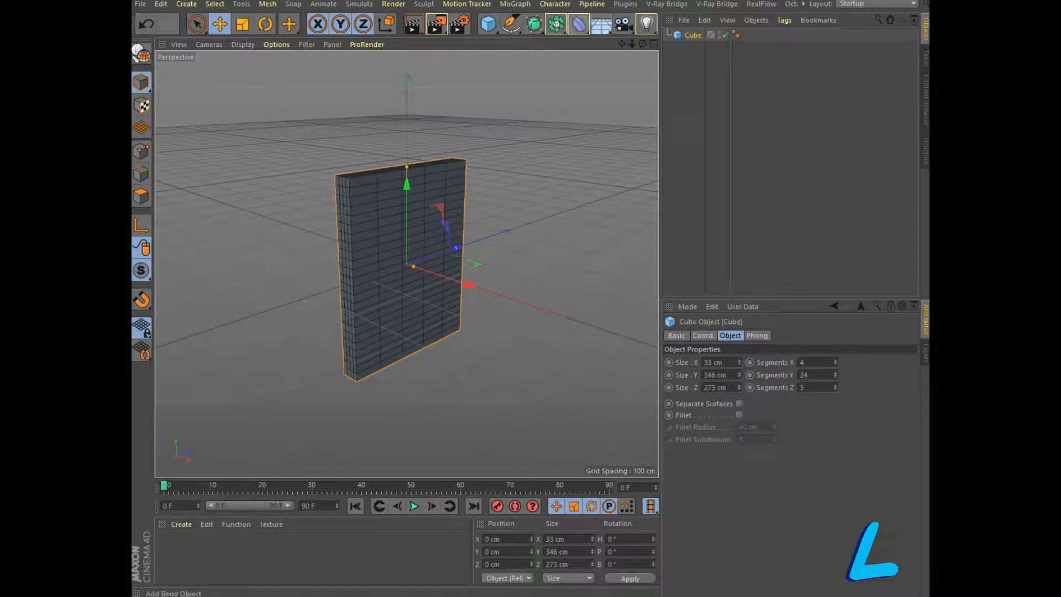
# Add a Bend deformer sized 35 × 35 × 250 cm and raise it to about Y 111 cm
pyautogui.click(578, 23)
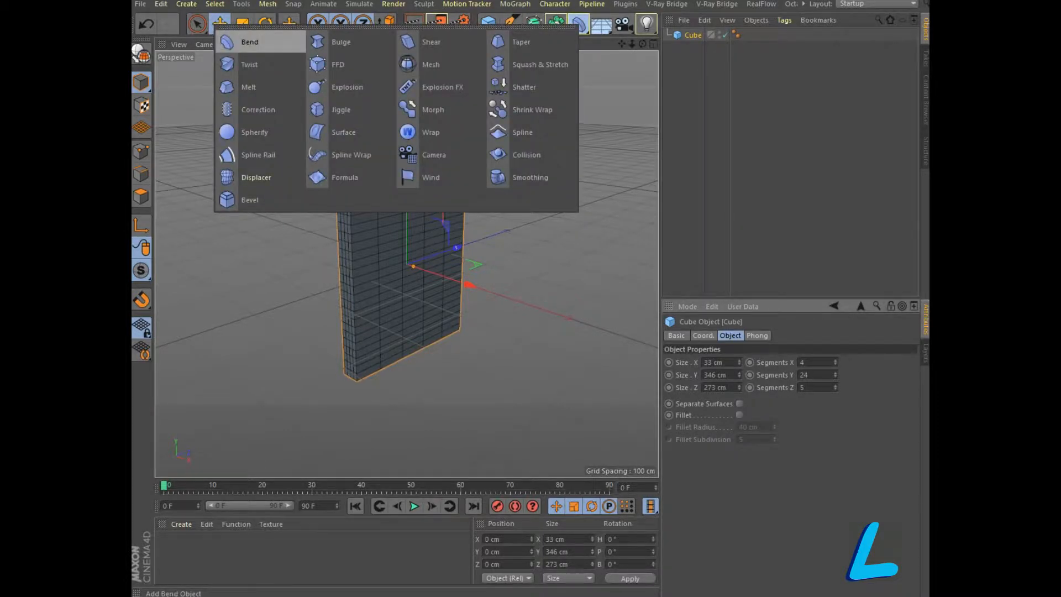
pyautogui.click(246, 42)
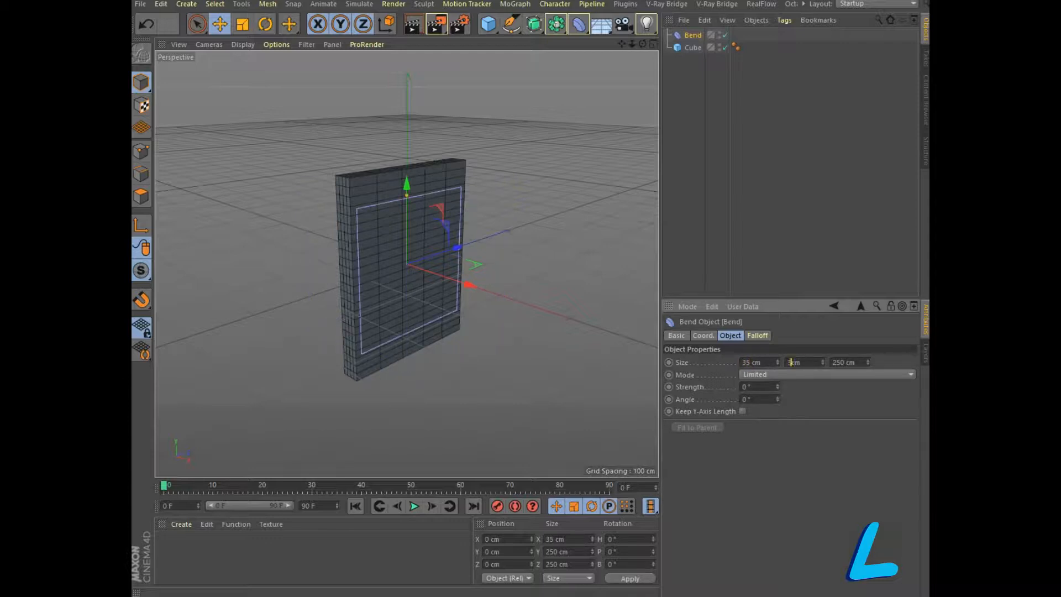
pyautogui.press('Return')
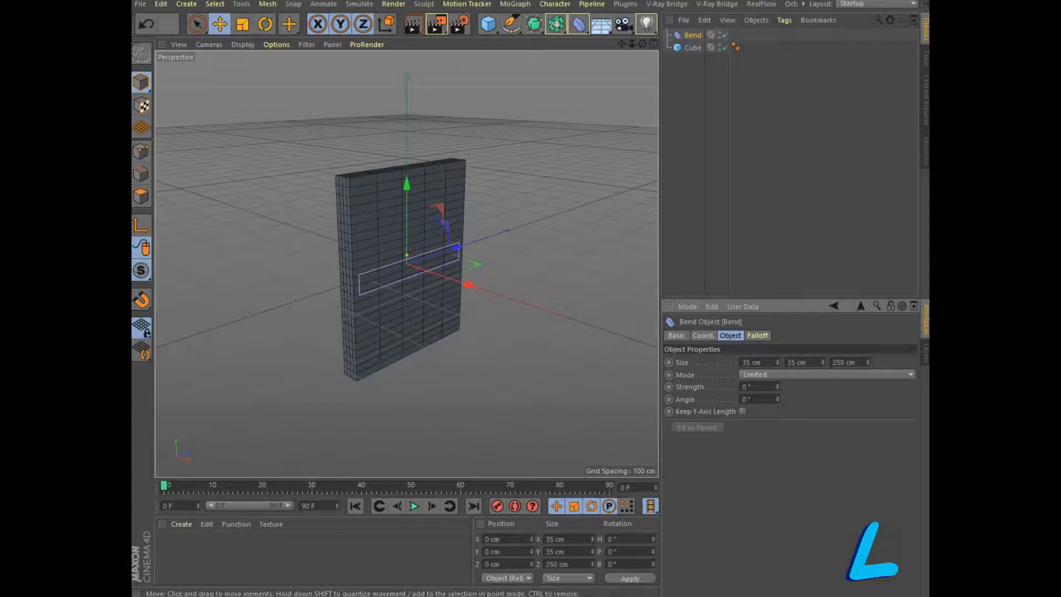
pyautogui.moveTo(407, 246); pyautogui.dragTo(428, 226)
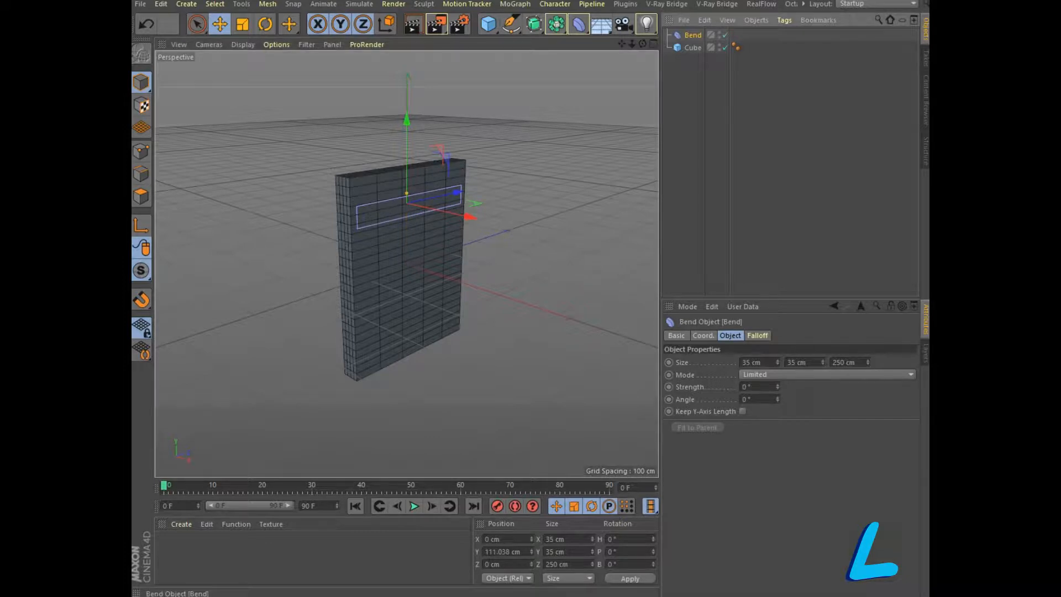
# Make the Bend a child of the cube, set its strength to 93° and shift it to about X 22 cm
pyautogui.moveTo(693, 35); pyautogui.dragTo(692, 48)
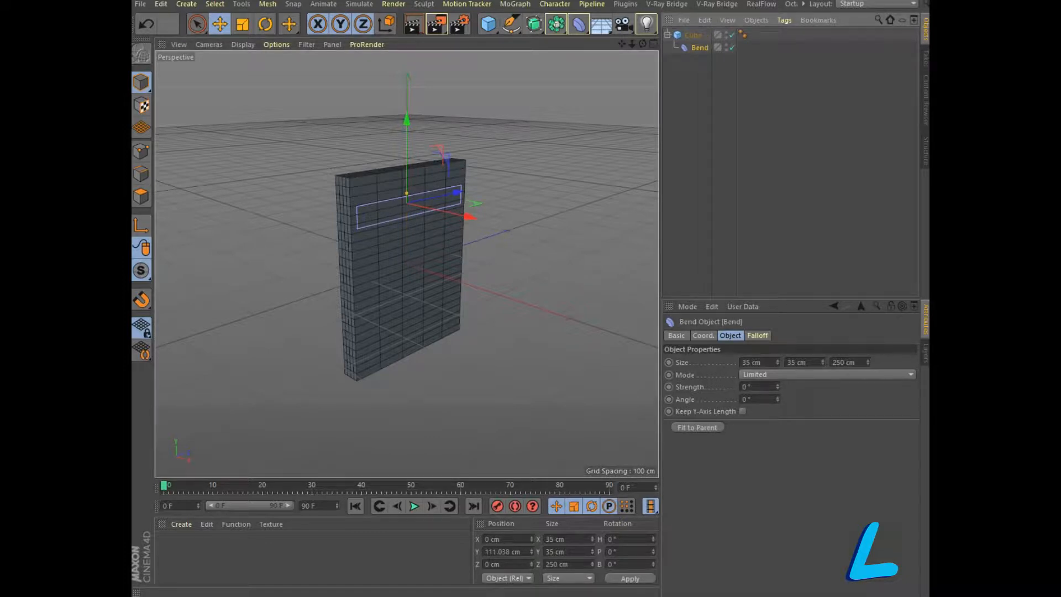
pyautogui.click(746, 387)
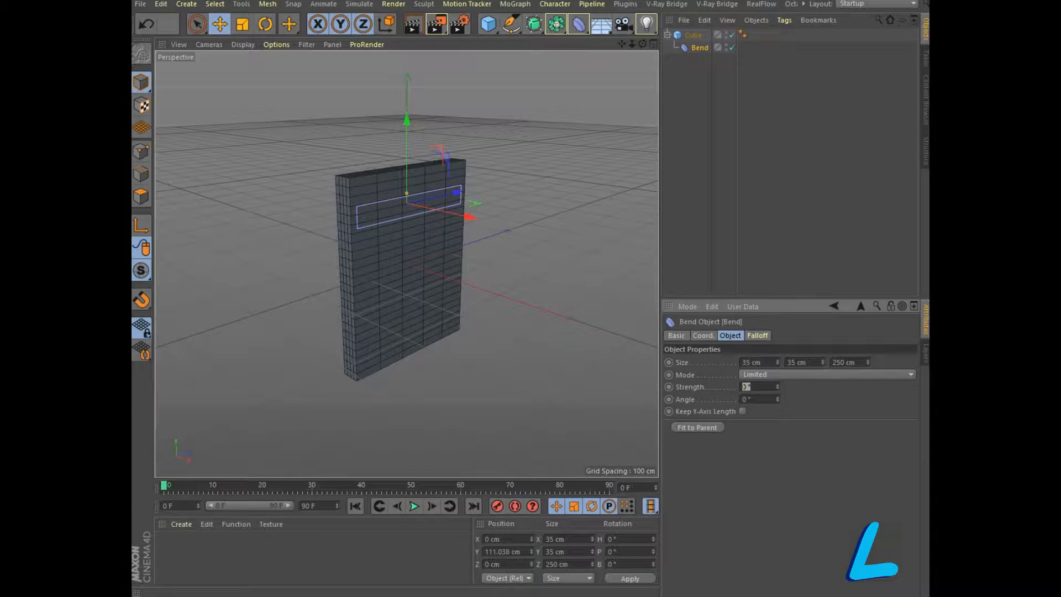
pyautogui.write('93')
pyautogui.press('Return')
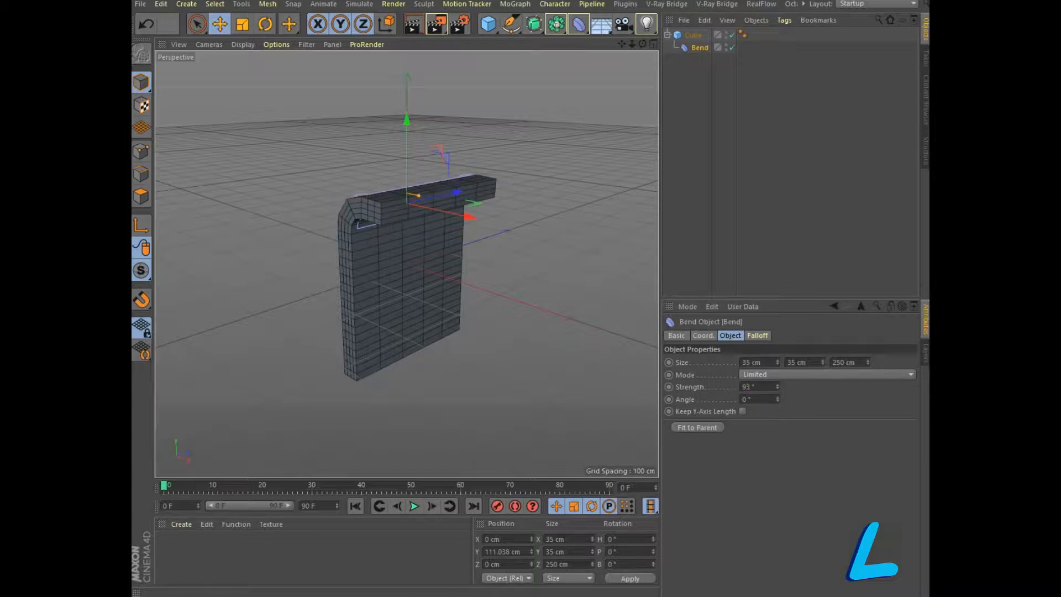
pyautogui.keyDown('alt'); pyautogui.moveTo(406, 264); pyautogui.dragTo(407, 264); pyautogui.keyUp('alt')
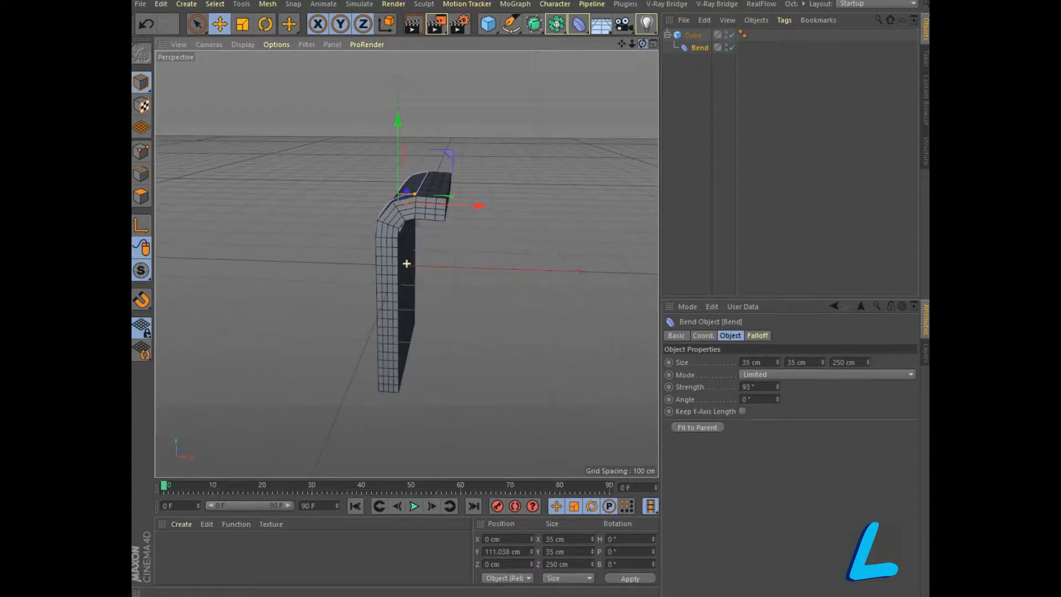
pyautogui.moveTo(476, 205); pyautogui.dragTo(493, 205)
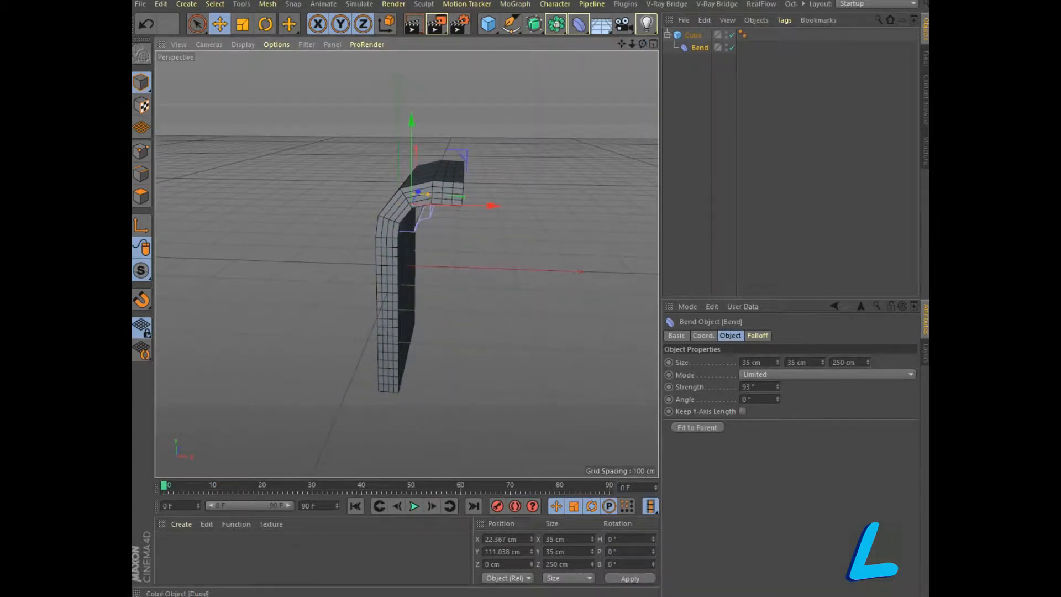
# Convert the cube to an editable polygon object and switch to polygon mode
pyautogui.click(693, 35)
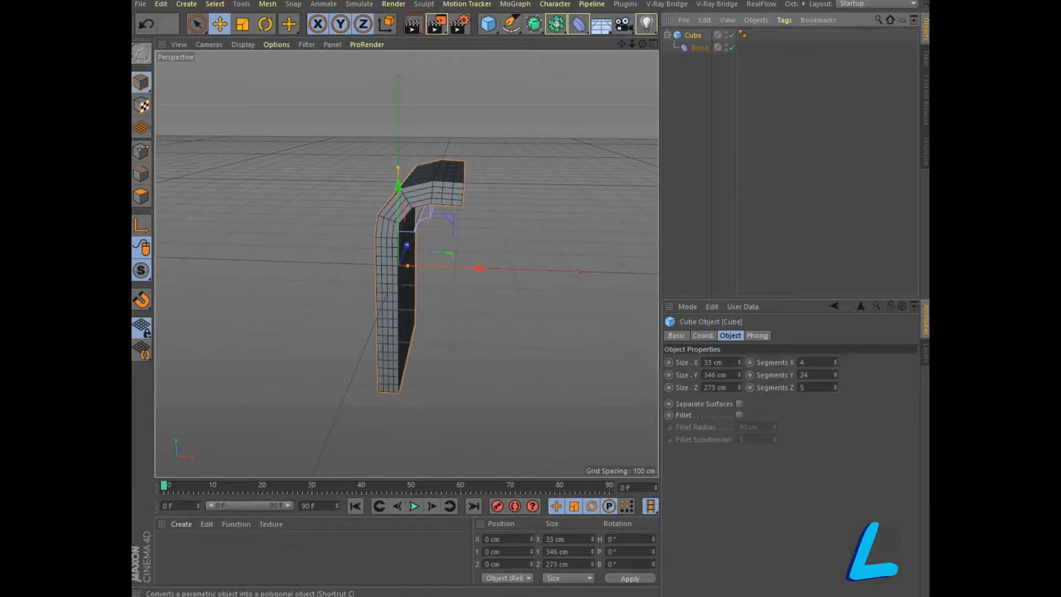
pyautogui.click(142, 54)
pyautogui.moveTo(642, 43); pyautogui.dragTo(619, 50)
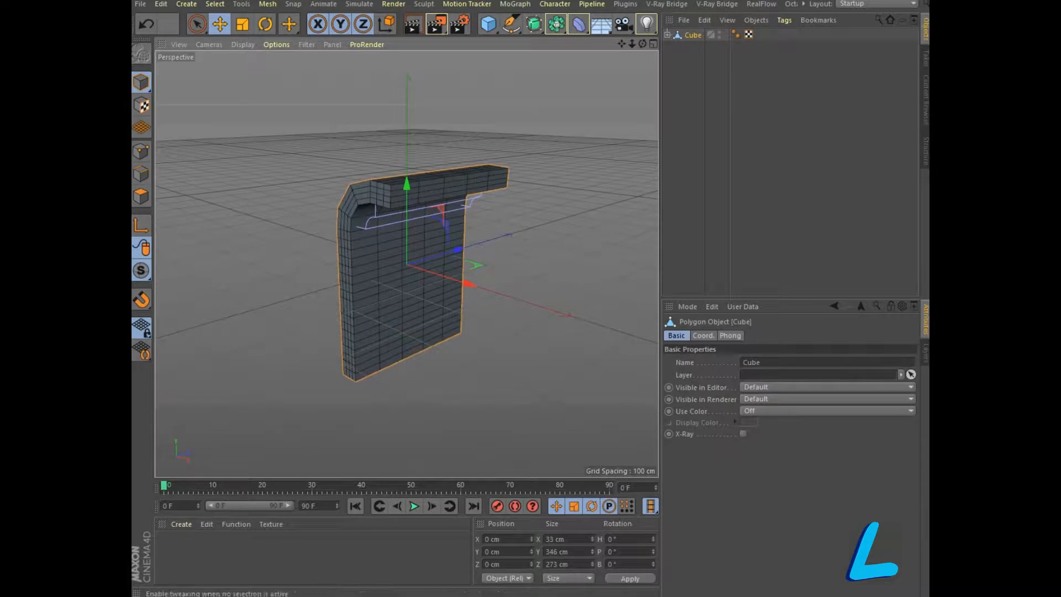
pyautogui.click(141, 196)
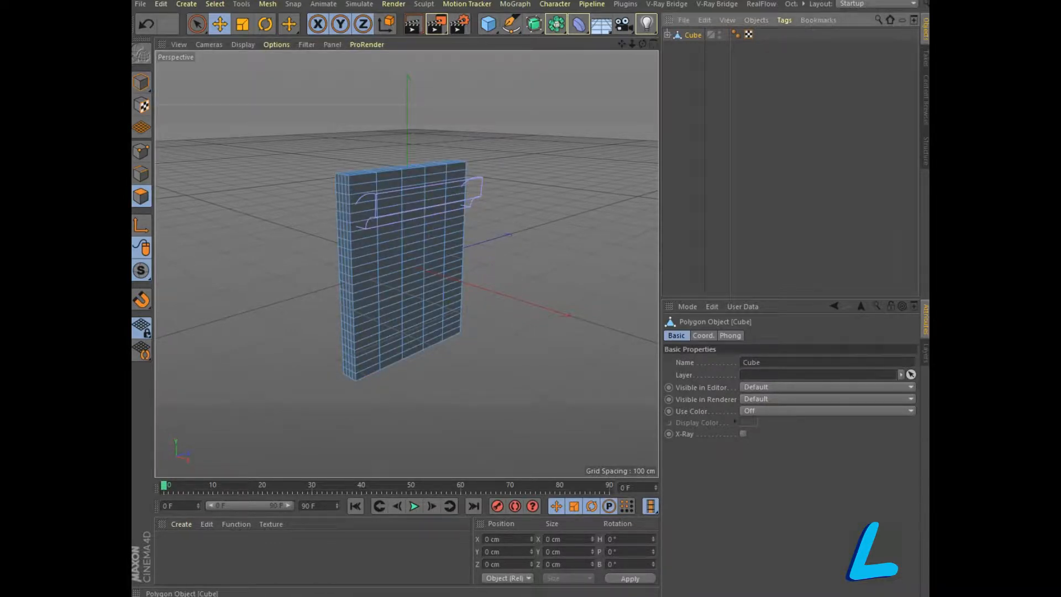
# Select the two lowest polygon rows on the slab's front face and extrude them outward to about X 233 cm
pyautogui.press('9')
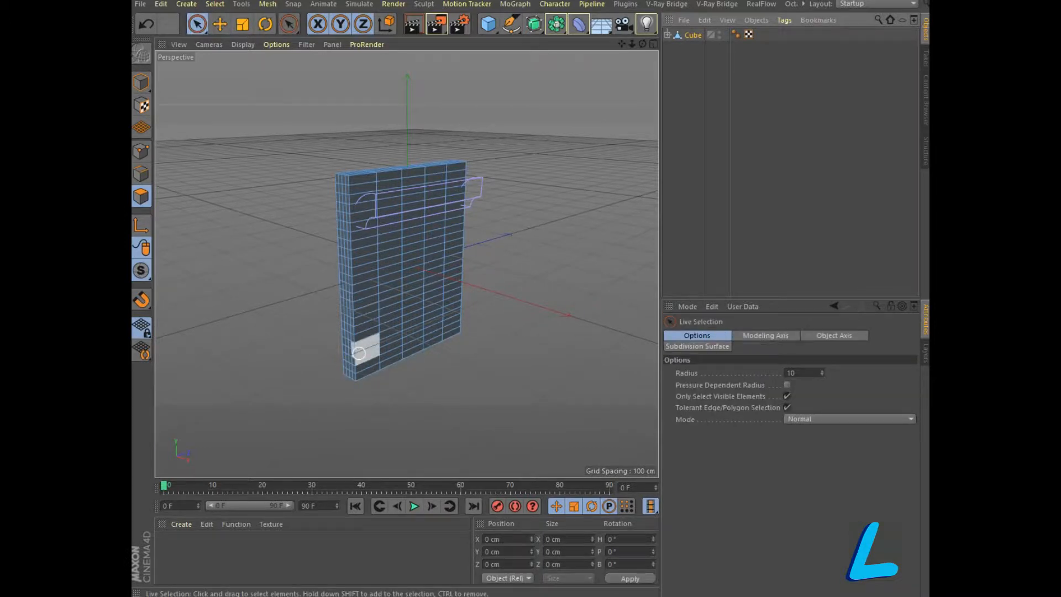
pyautogui.scroll(5, 359, 355)
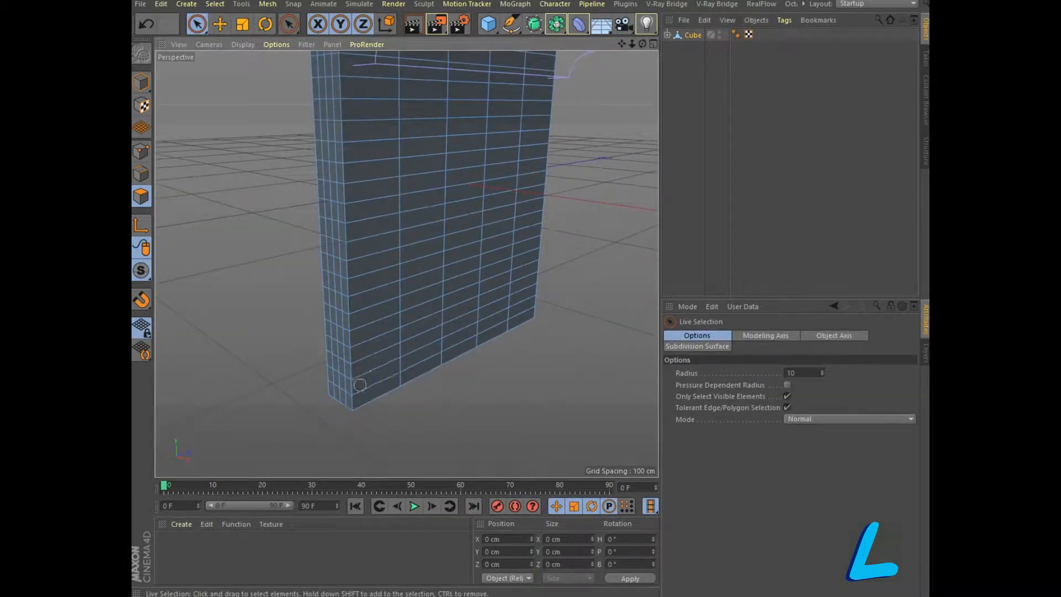
pyautogui.moveTo(360, 385)
pyautogui.mouseDown()
pyautogui.moveTo(524, 315)
pyautogui.moveTo(450, 344)
pyautogui.mouseUp()
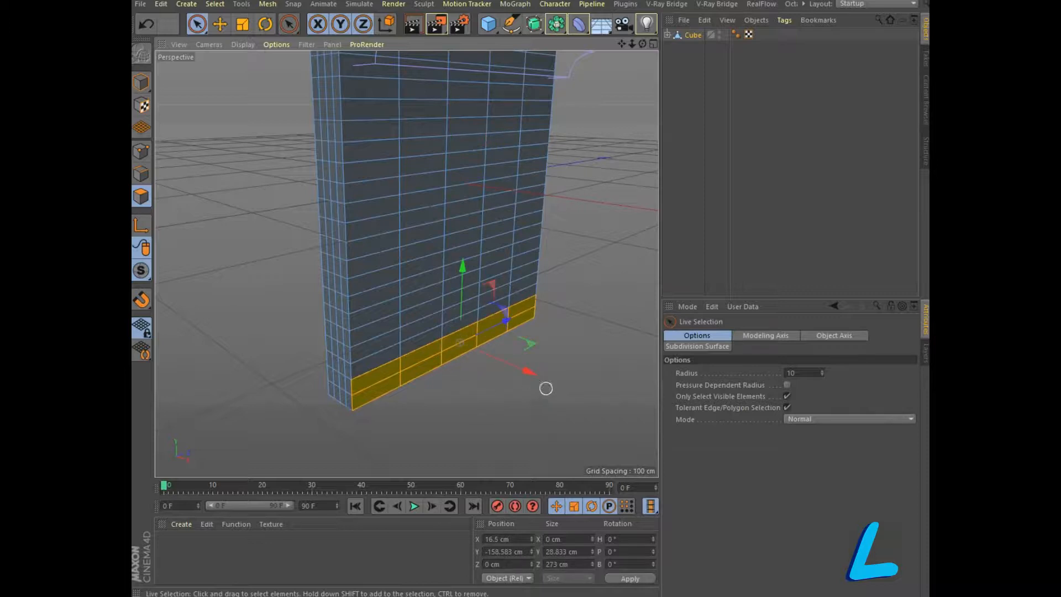
pyautogui.keyDown('alt'); pyautogui.moveTo(619, 114); pyautogui.dragTo(564, 288); pyautogui.keyUp('alt')
pyautogui.keyDown('ctrl'); pyautogui.moveTo(489, 323); pyautogui.dragTo(632, 335); pyautogui.keyUp('ctrl')
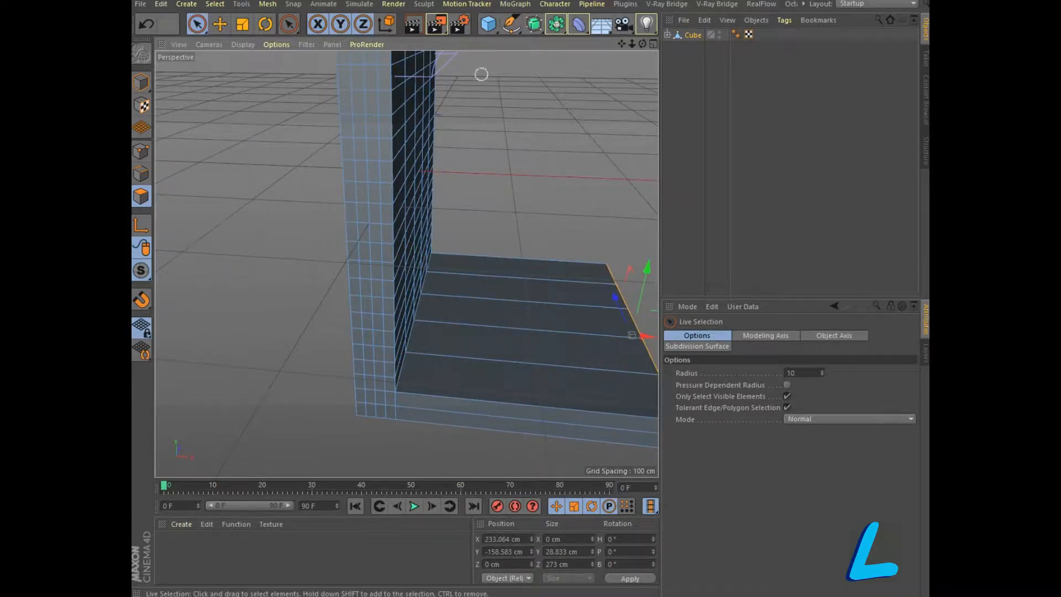
# Select the two polygon rows on the upright's front face directly above the extruded base
pyautogui.moveTo(642, 44); pyautogui.dragTo(581, 39)
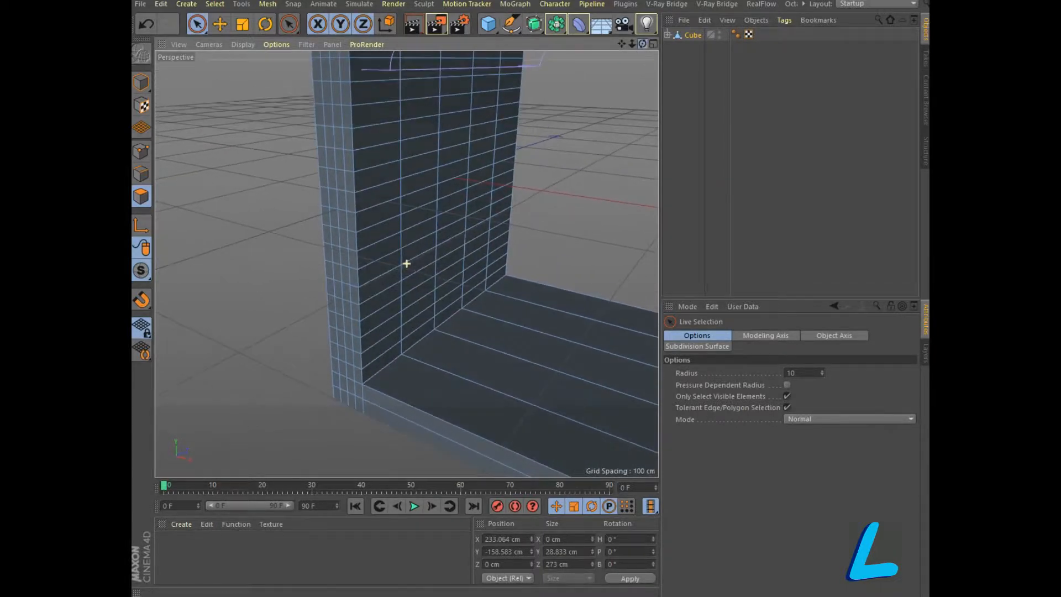
pyautogui.moveTo(380, 363); pyautogui.dragTo(450, 310)
pyautogui.click(569, 249)
pyautogui.click(375, 361)
pyautogui.moveTo(375, 361); pyautogui.dragTo(501, 256)
pyautogui.keyDown('alt'); pyautogui.moveTo(405, 263); pyautogui.dragTo(449, 257); pyautogui.keyUp('alt')
# Try extruding the two selected rows outward to about X 137 cm, and undo the extrusion
pyautogui.moveTo(499, 310); pyautogui.dragTo(634, 321)
pyautogui.keyDown('alt'); pyautogui.moveTo(639, 57); pyautogui.dragTo(590, 144); pyautogui.keyUp('alt')
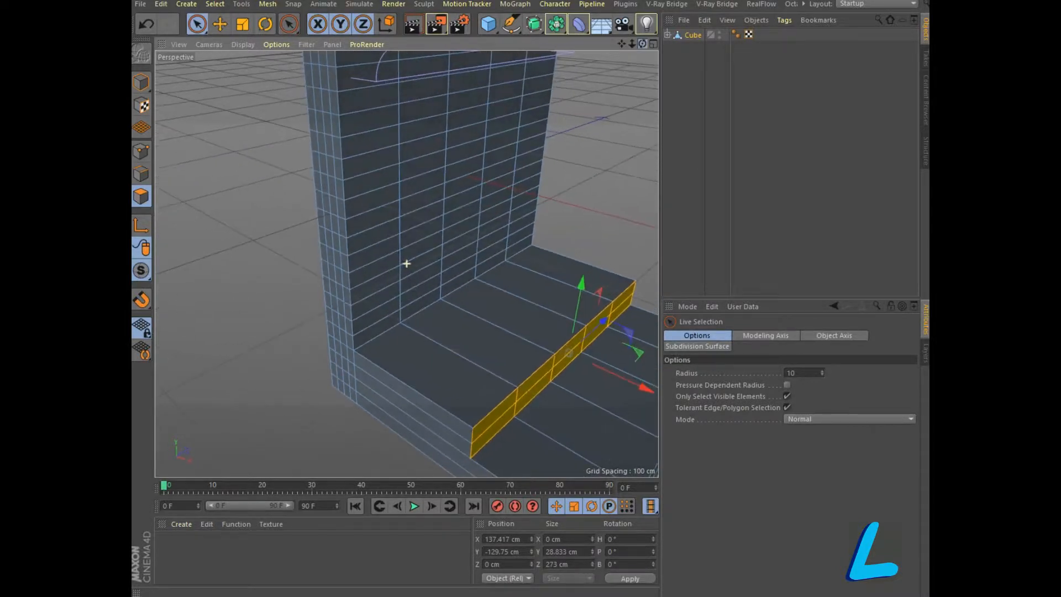
pyautogui.scroll(-1, 589, 145)
pyautogui.moveTo(622, 44); pyautogui.dragTo(466, 52)
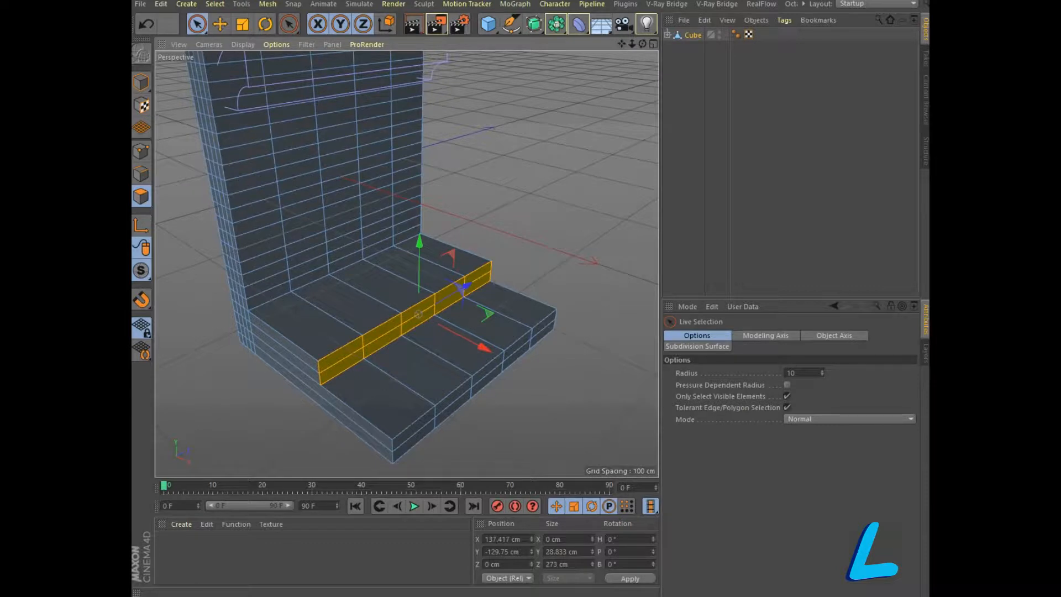
pyautogui.click(146, 23)
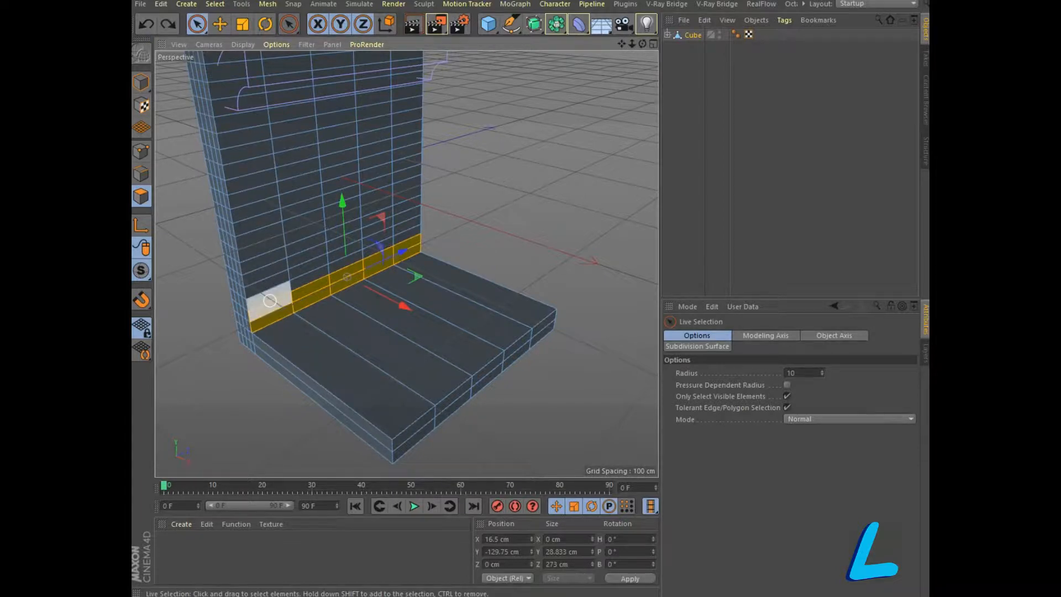
# Extend the selection to the four rows above the base and extrude them outward to about X 145 cm
pyautogui.moveTo(269, 313)
pyautogui.mouseDown()
pyautogui.moveTo(261, 294)
pyautogui.moveTo(393, 240)
pyautogui.moveTo(369, 264)
pyautogui.moveTo(313, 291)
pyautogui.moveTo(308, 282)
pyautogui.mouseUp()
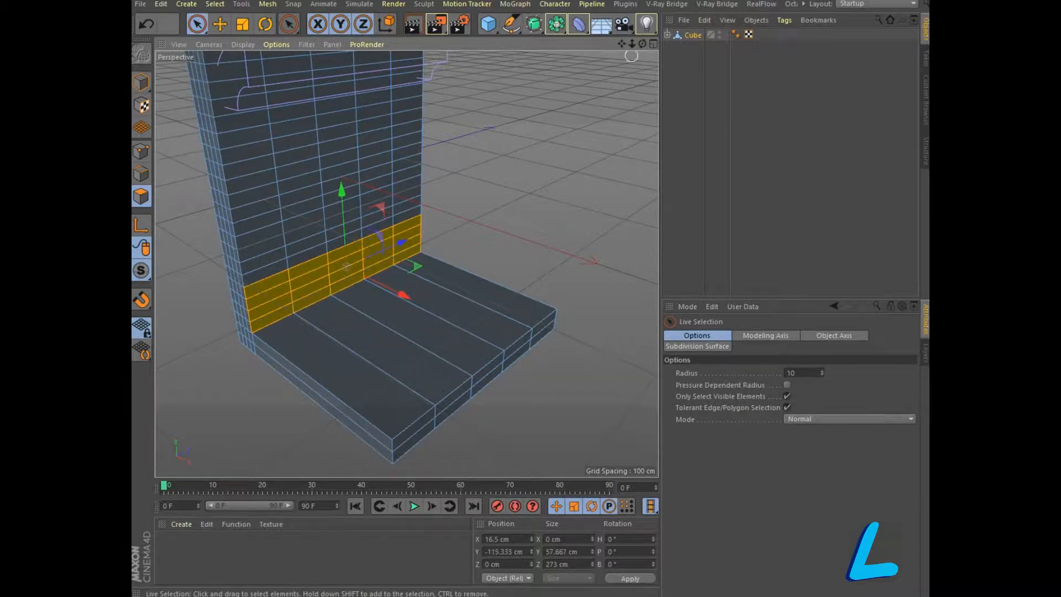
pyautogui.moveTo(642, 44); pyautogui.dragTo(711, 31)
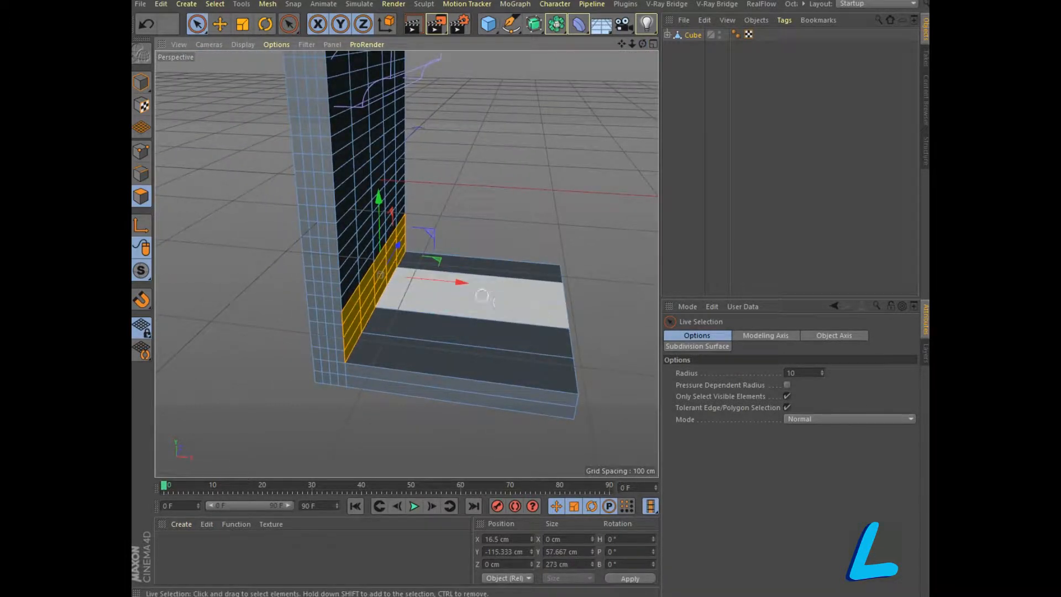
pyautogui.moveTo(458, 282); pyautogui.dragTo(572, 293)
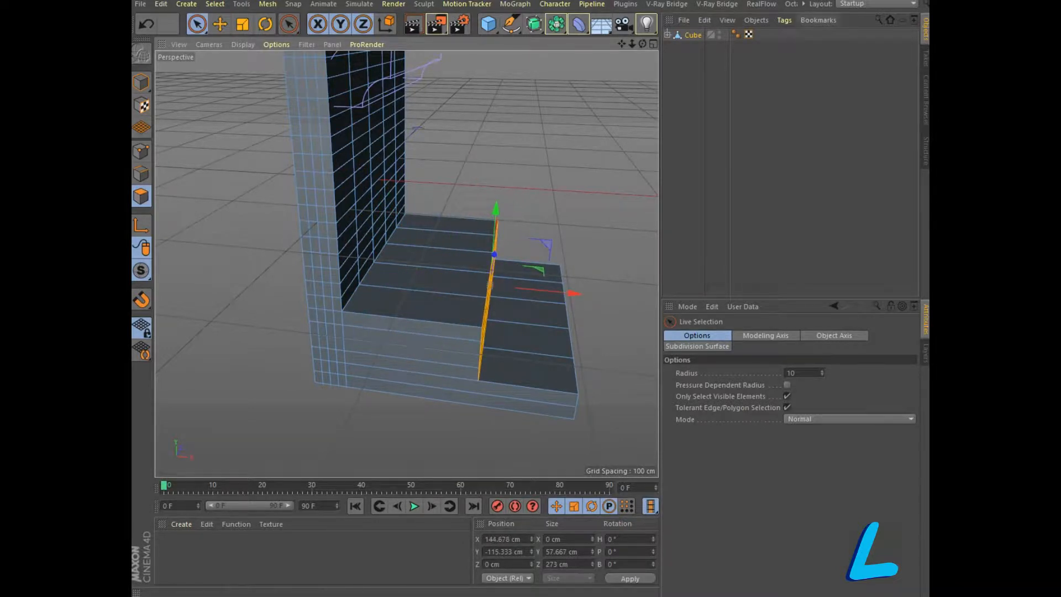
# Select the end face of the lower base and extrude it further outward to about X 358 cm
pyautogui.moveTo(642, 44); pyautogui.dragTo(586, 151)
pyautogui.moveTo(478, 402); pyautogui.dragTo(590, 333)
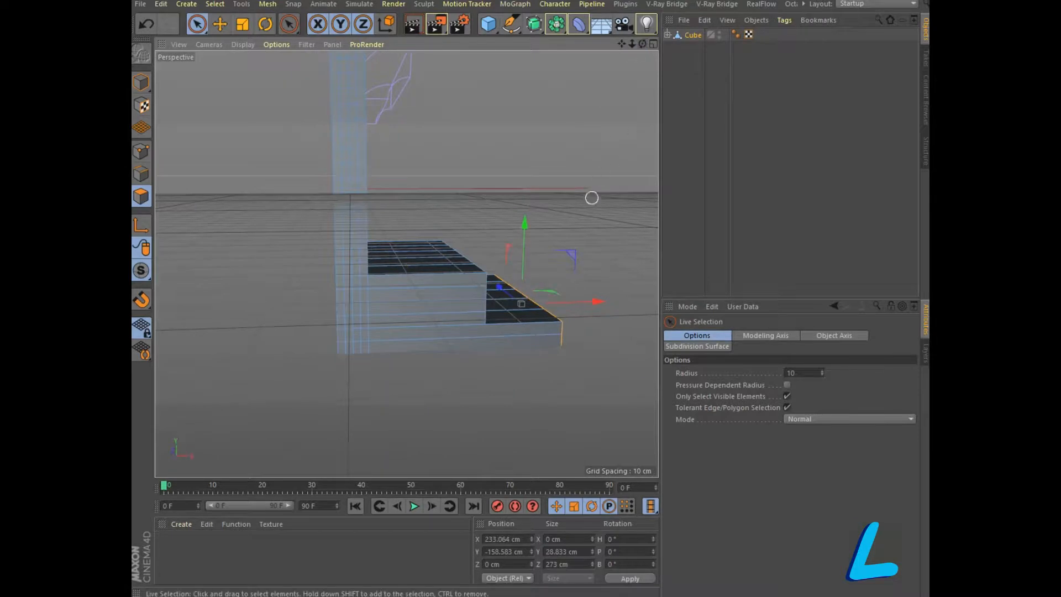
pyautogui.moveTo(642, 44); pyautogui.dragTo(611, 54)
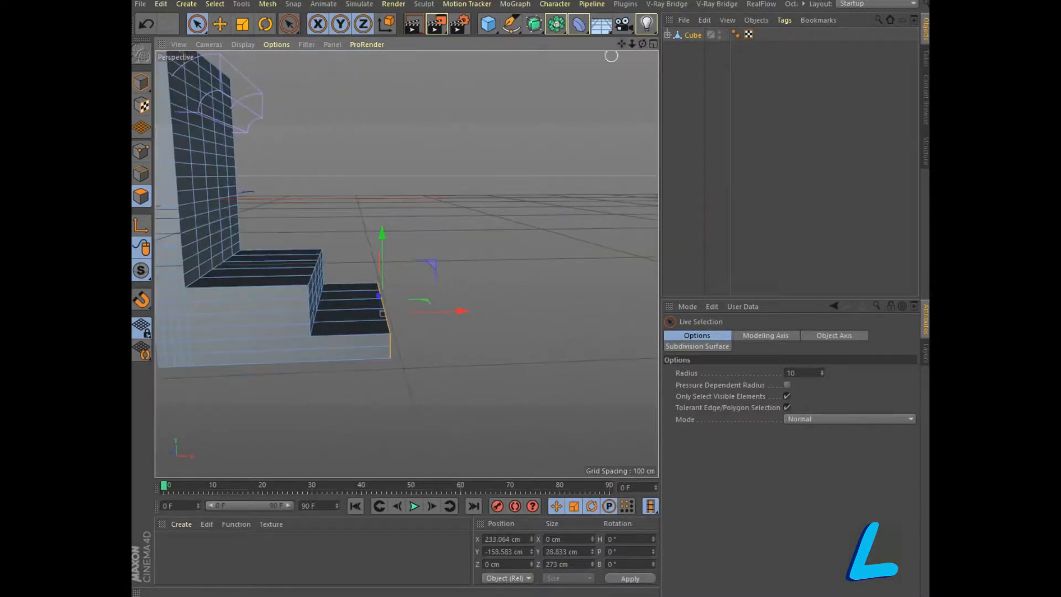
pyautogui.moveTo(459, 311); pyautogui.dragTo(551, 310)
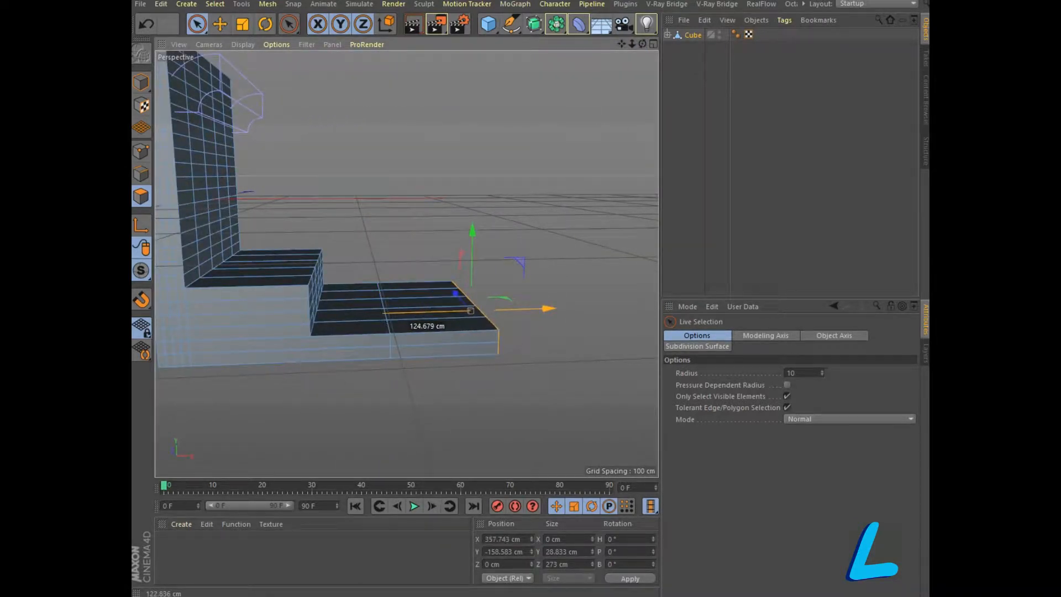
# Switch from polygon to edge editing on the stepped form
pyautogui.moveTo(642, 44); pyautogui.dragTo(623, 55)
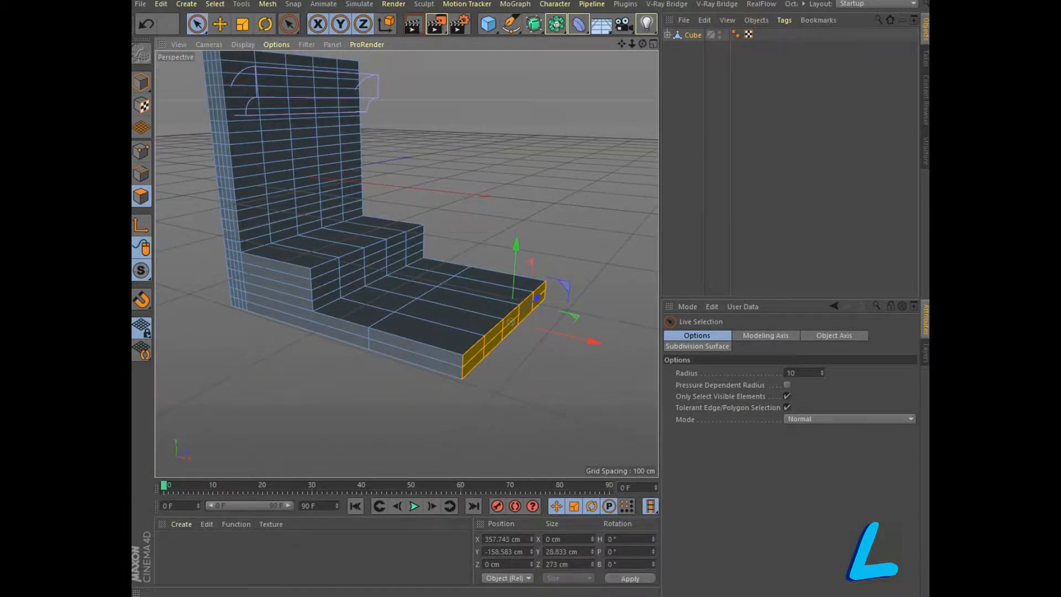
pyautogui.moveTo(621, 43); pyautogui.dragTo(621, 189)
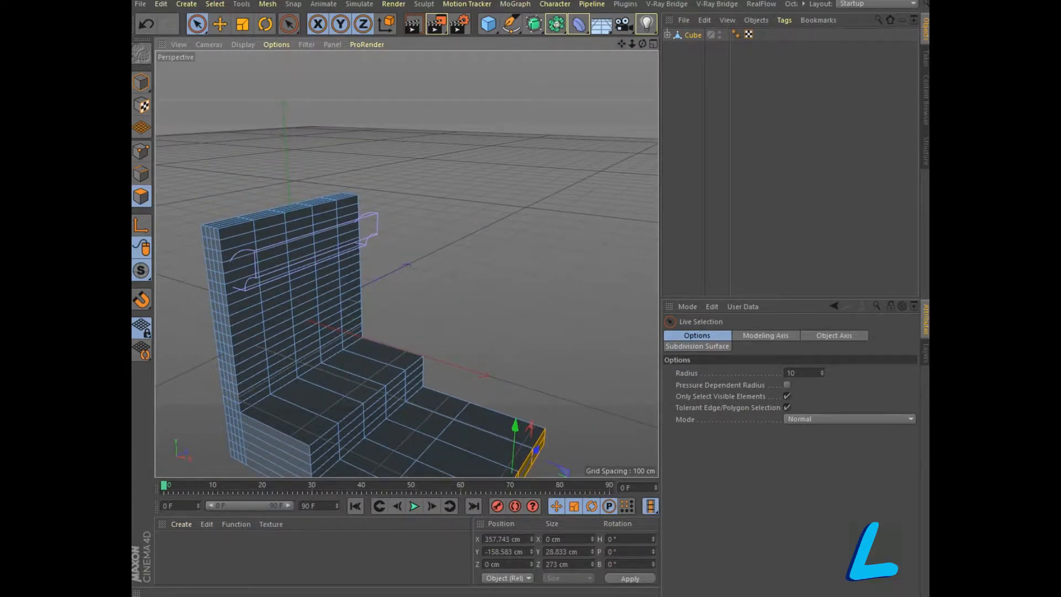
pyautogui.moveTo(621, 43); pyautogui.dragTo(632, 1)
pyautogui.click(141, 174)
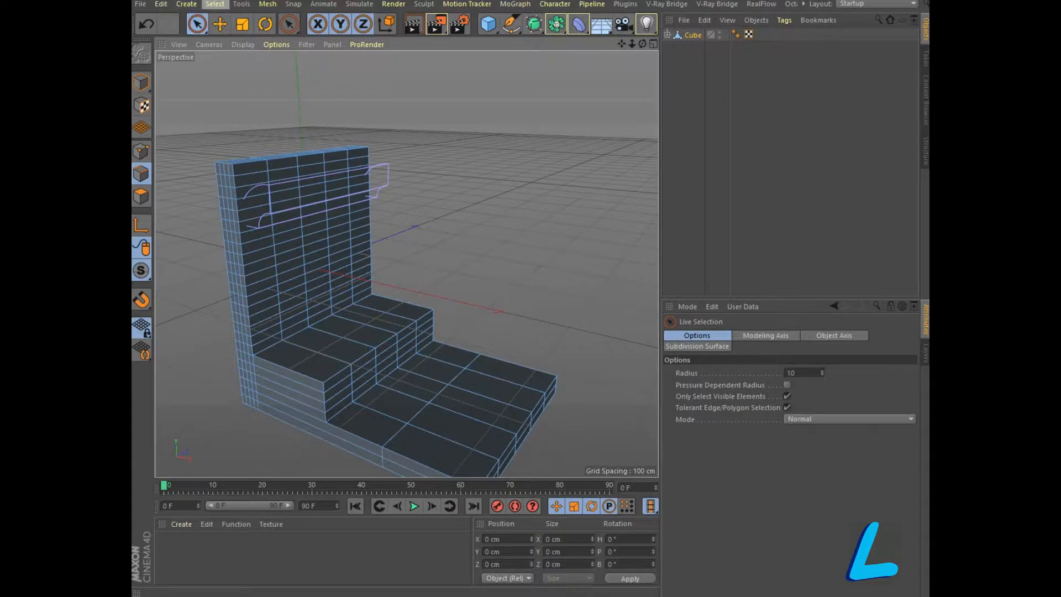
pyautogui.click(215, 4)
pyautogui.click(243, 90)
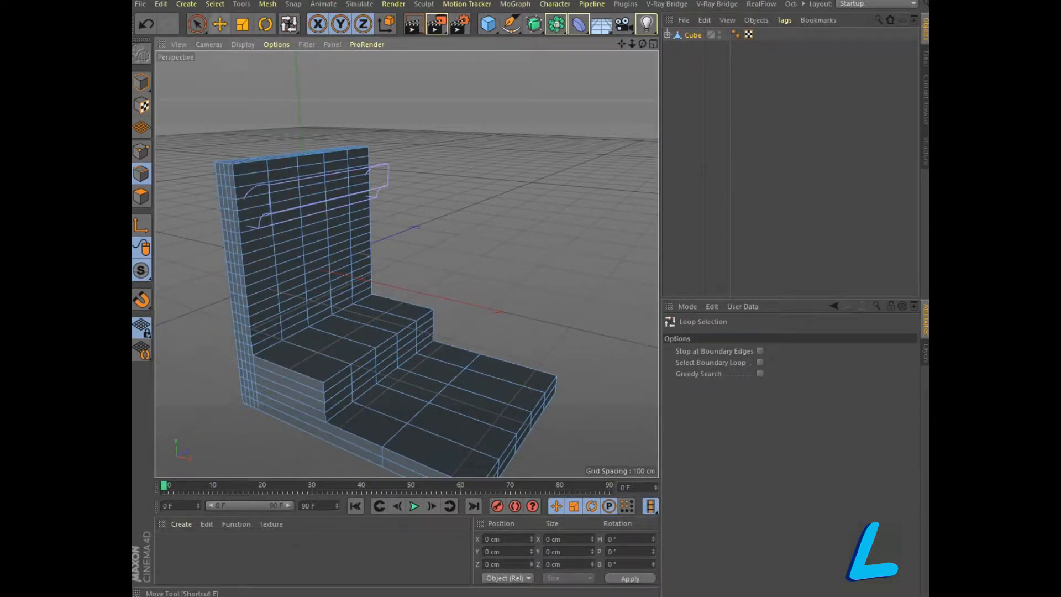
pyautogui.click(197, 24)
pyautogui.click(222, 42)
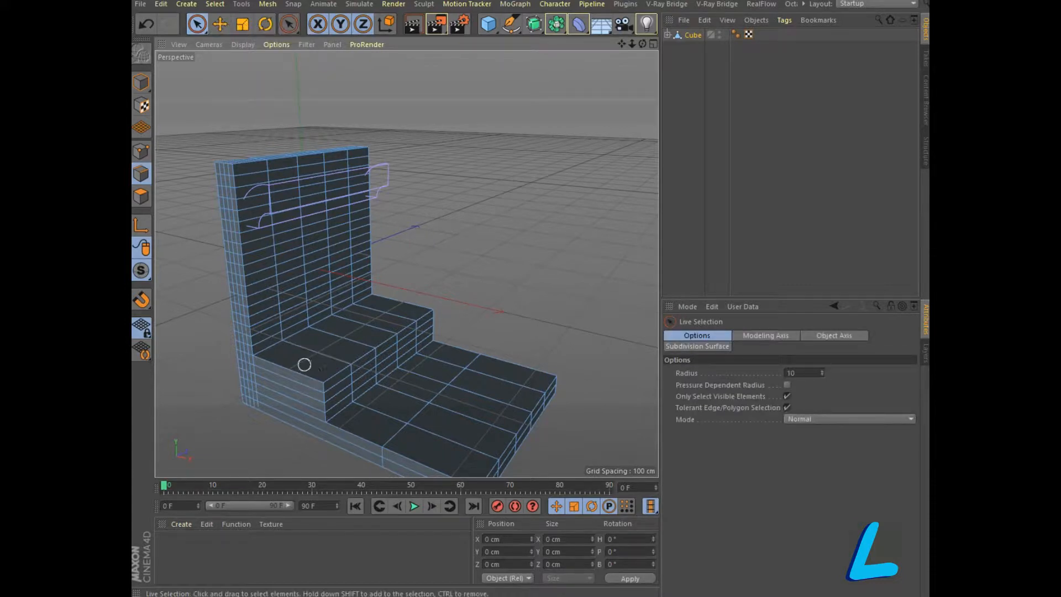
# Select every segment of the upper step's top front edge and bevel it with an 8 cm offset and 2 subdivisions
pyautogui.click(330, 376)
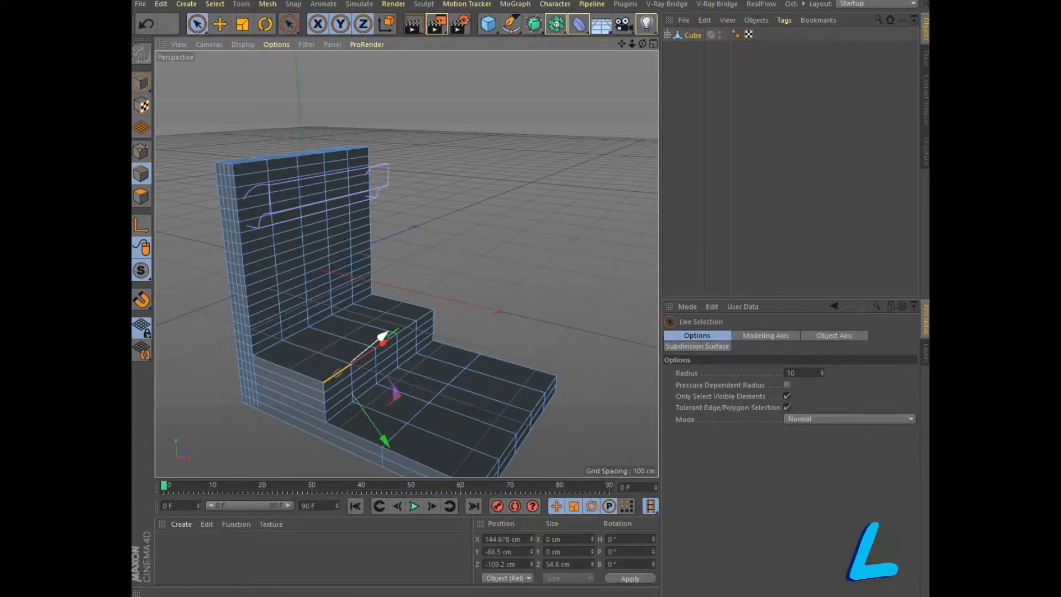
pyautogui.scroll(5, 343, 367)
pyautogui.keyDown('shift'); pyautogui.click(372, 348); pyautogui.keyUp('shift')
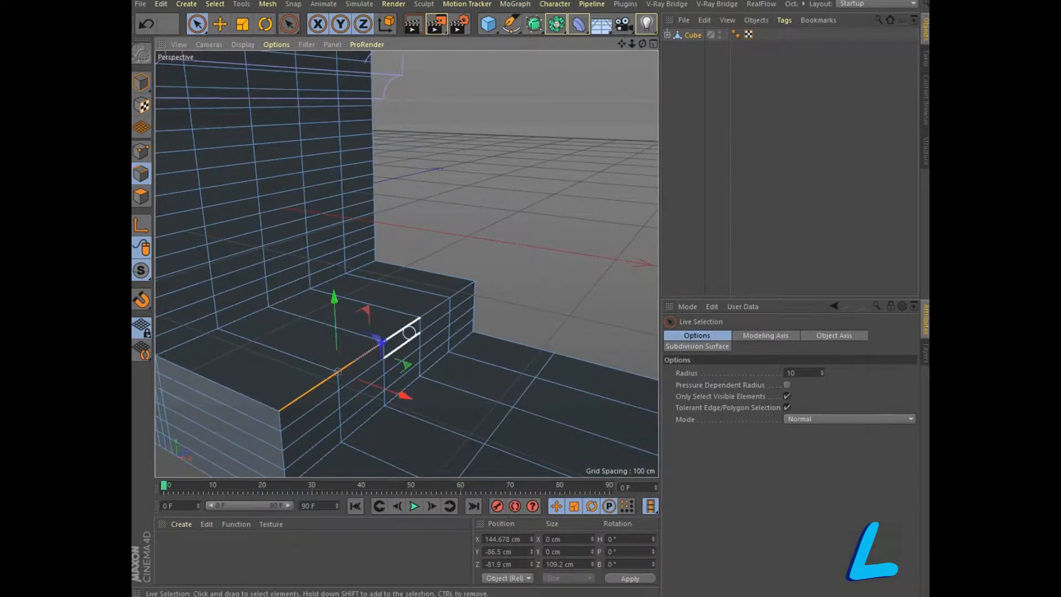
pyautogui.keyDown('shift'); pyautogui.click(400, 327); pyautogui.keyUp('shift')
pyautogui.keyDown('shift'); pyautogui.click(435, 310); pyautogui.keyUp('shift')
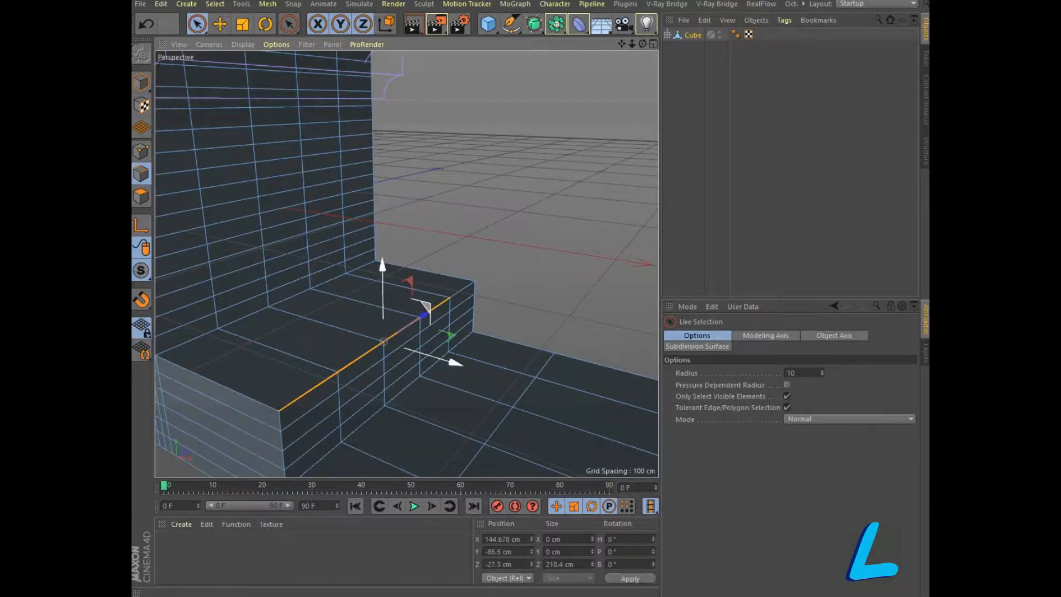
pyautogui.keyDown('shift'); pyautogui.click(459, 291); pyautogui.keyUp('shift')
pyautogui.rightClick(454, 290)
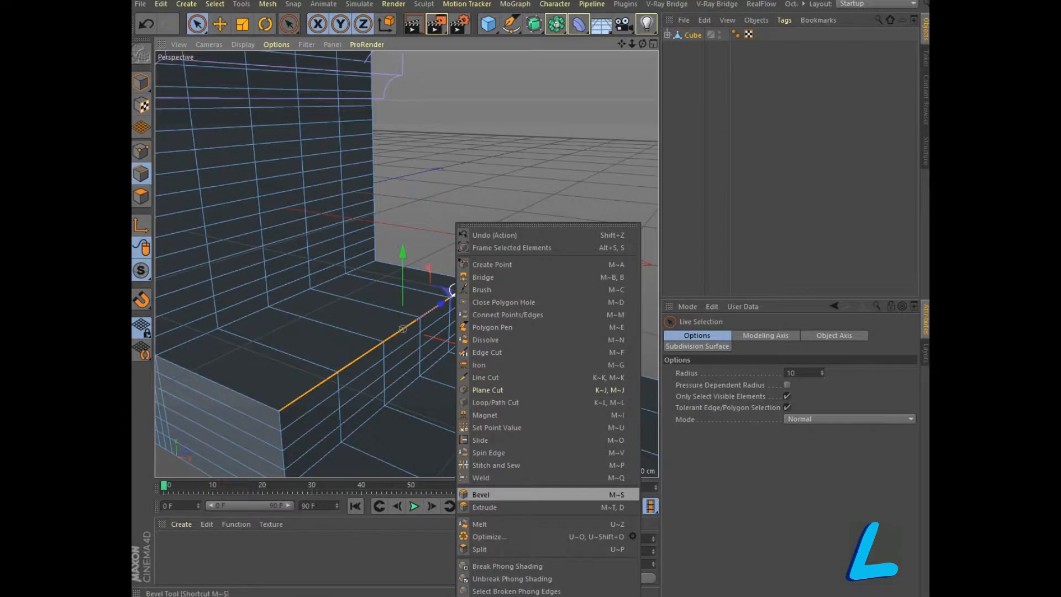
pyautogui.click(486, 494)
pyautogui.doubleClick(728, 386)
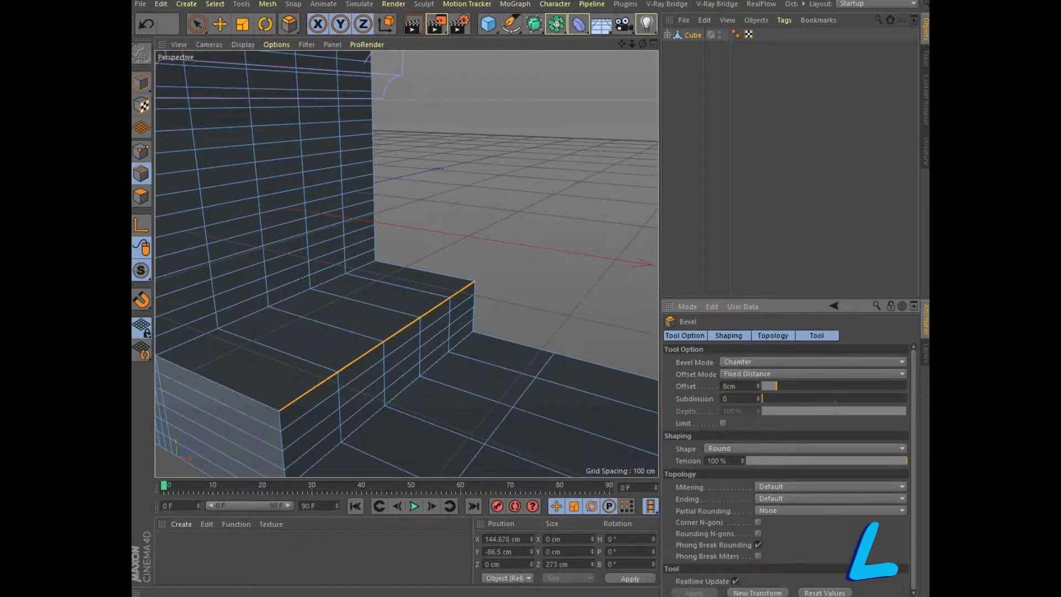
pyautogui.press('Tab')
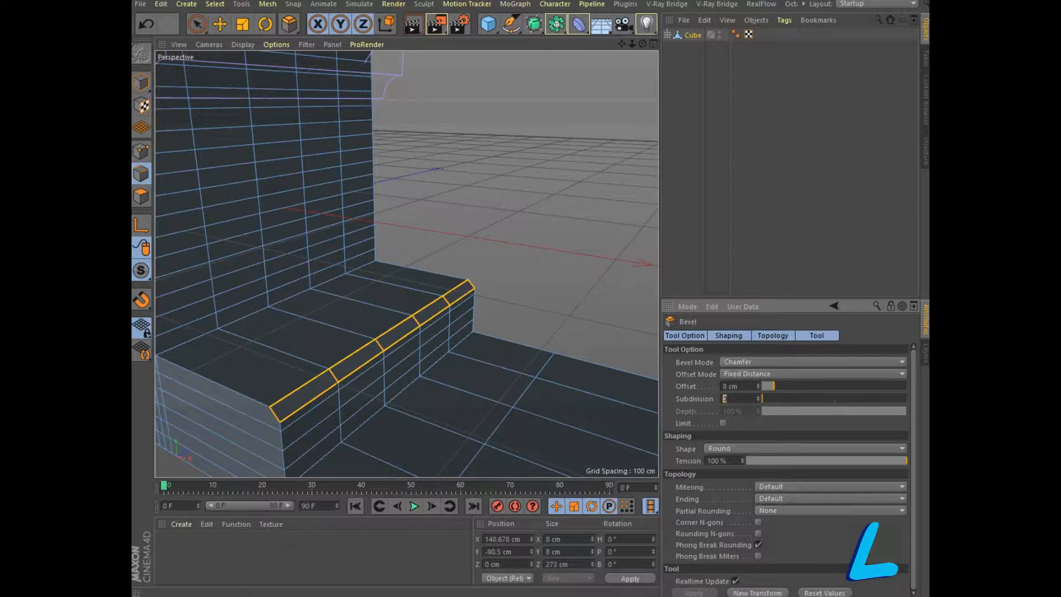
pyautogui.press('Return')
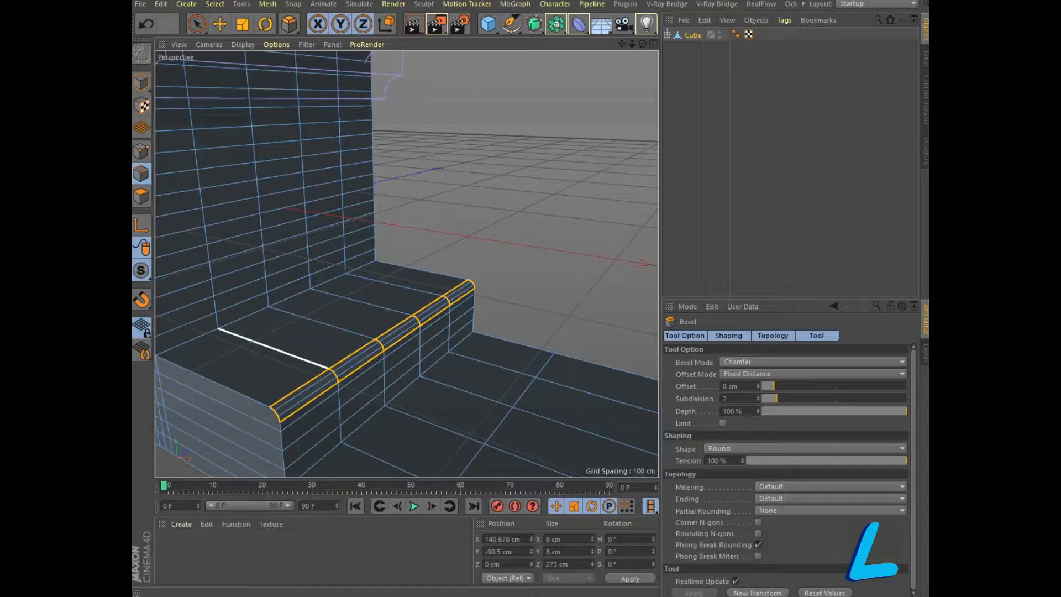
# Add a loop cut across the upper step's top face, parallel to the beveled edge, at about 74% offset
pyautogui.press('space')
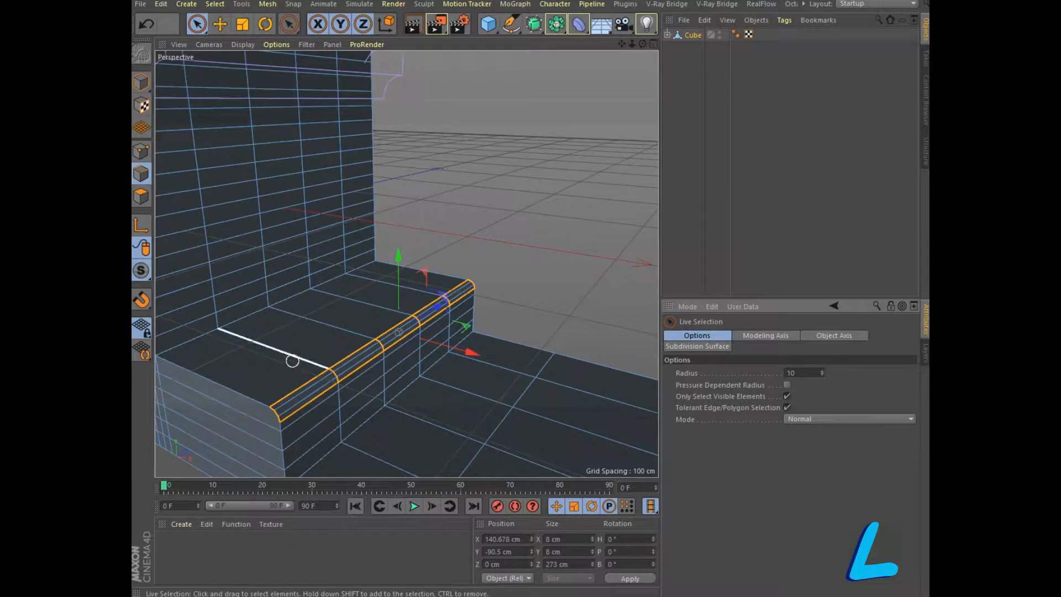
pyautogui.click(292, 360)
pyautogui.rightClick(292, 361)
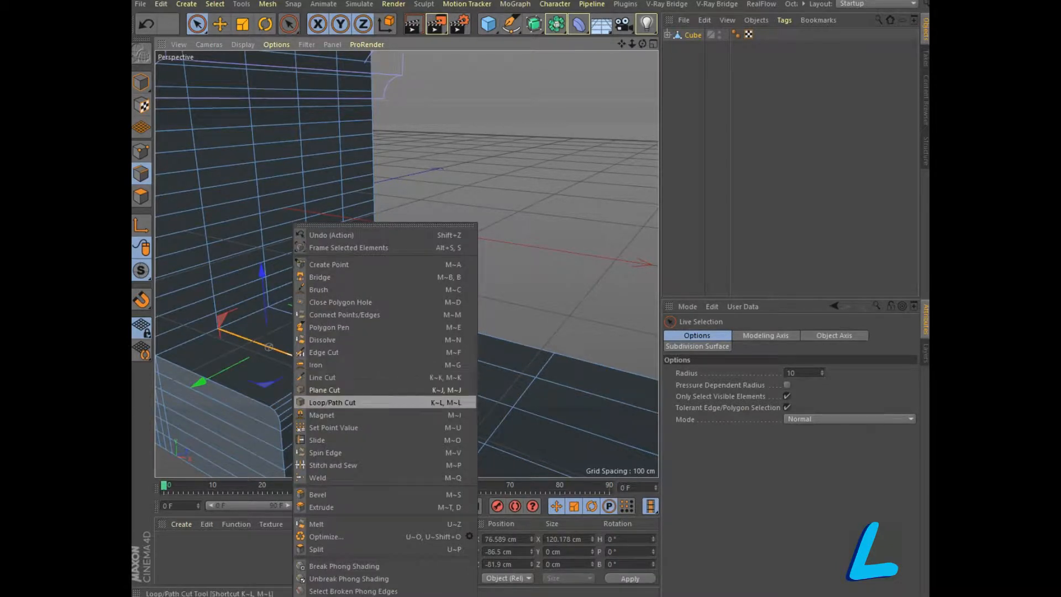
pyautogui.click(332, 402)
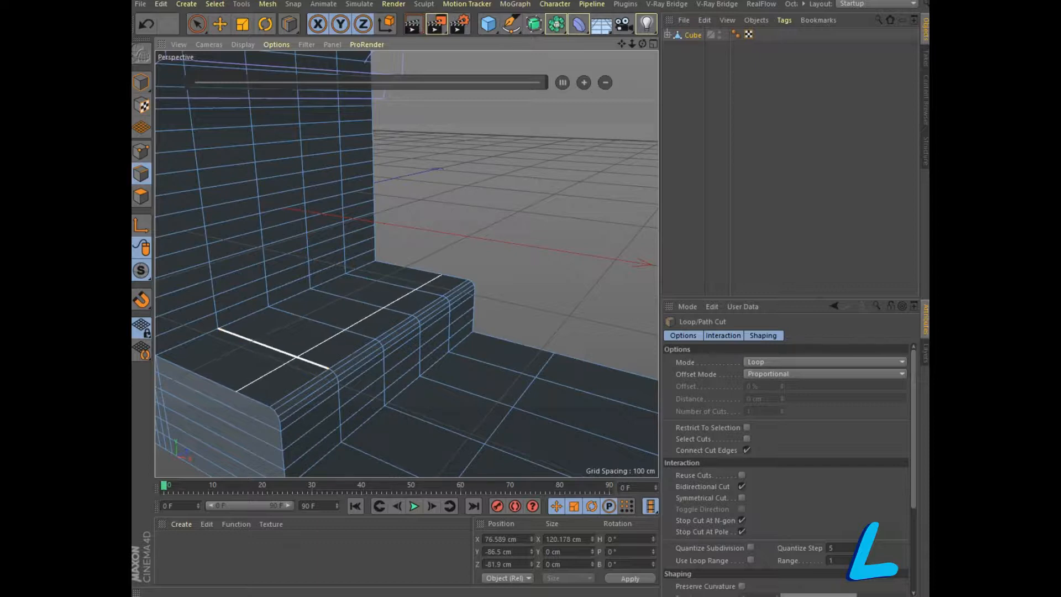
pyautogui.click(297, 358)
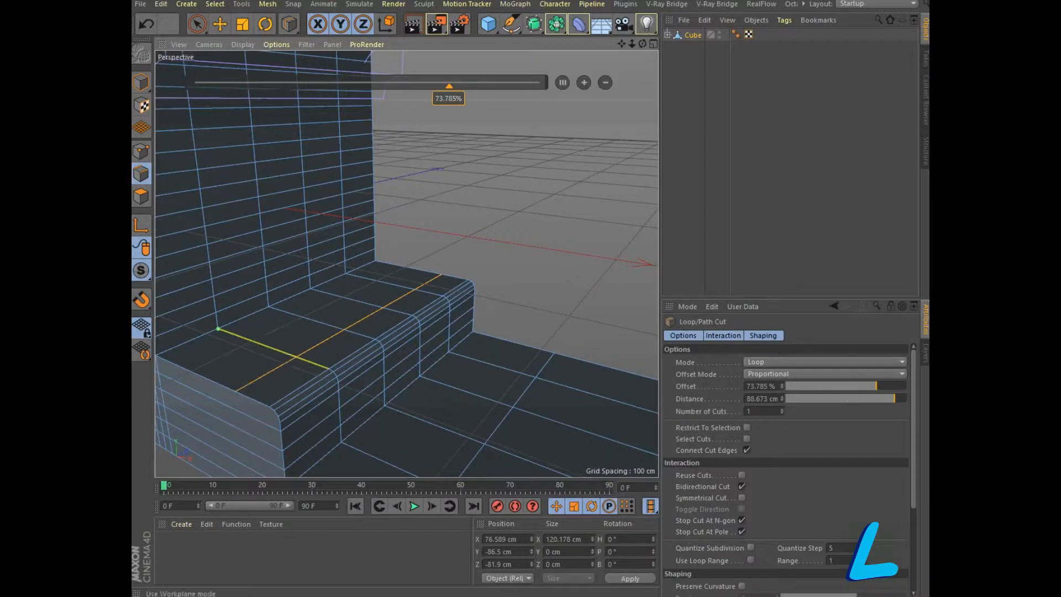
pyautogui.press('space')
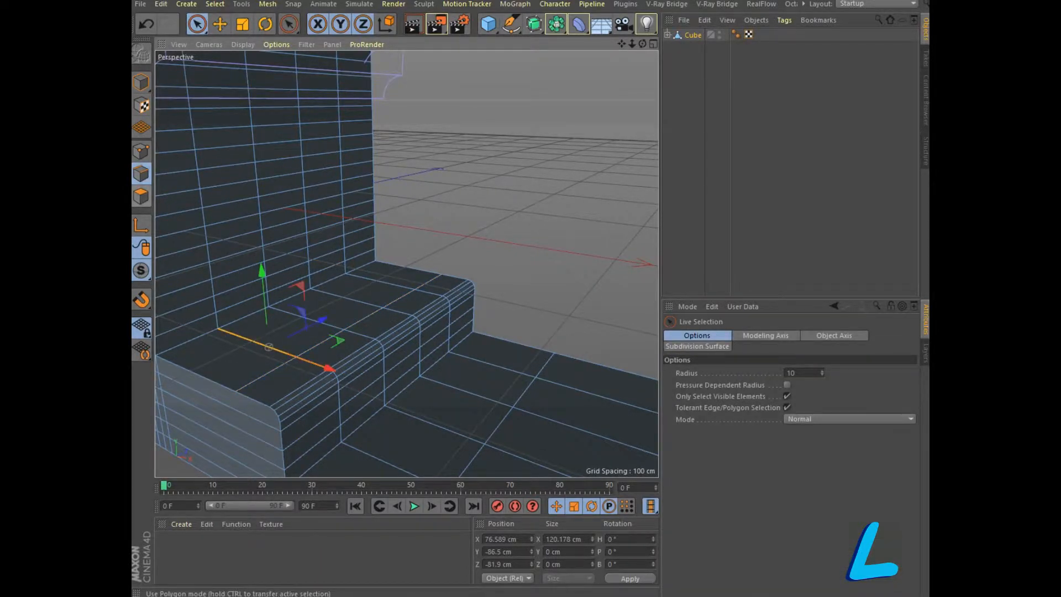
# Select the narrow polygon strip beside the bevel on the upper step's top face and inner-extrude it by 0.8 cm
pyautogui.click(141, 196)
pyautogui.keyDown('alt'); pyautogui.moveTo(585, 166); pyautogui.dragTo(648, 168); pyautogui.keyUp('alt')
pyautogui.click(576, 177)
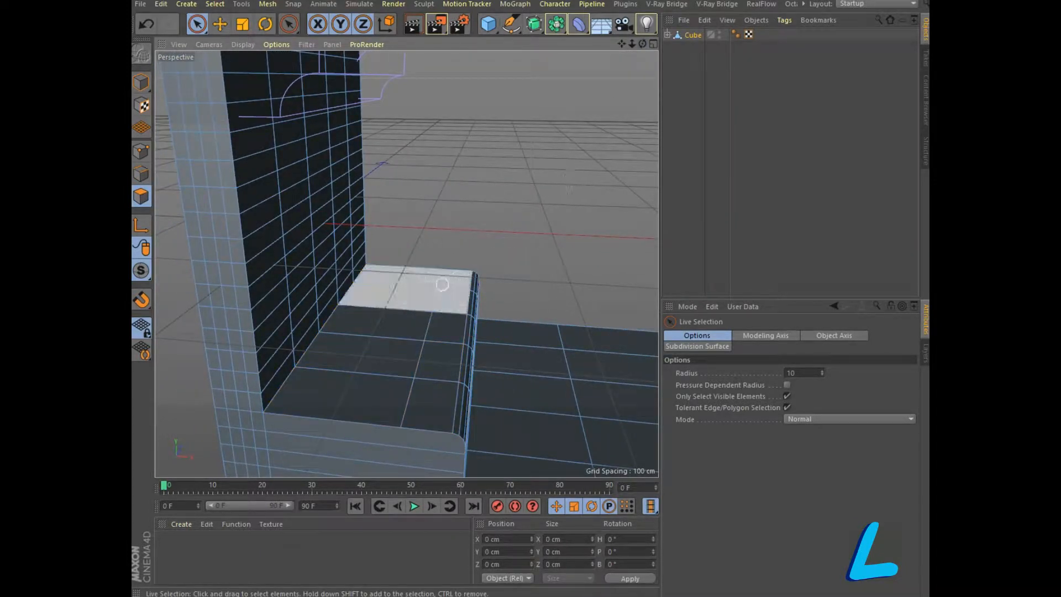
pyautogui.moveTo(452, 278); pyautogui.dragTo(423, 394)
pyautogui.rightClick(423, 394)
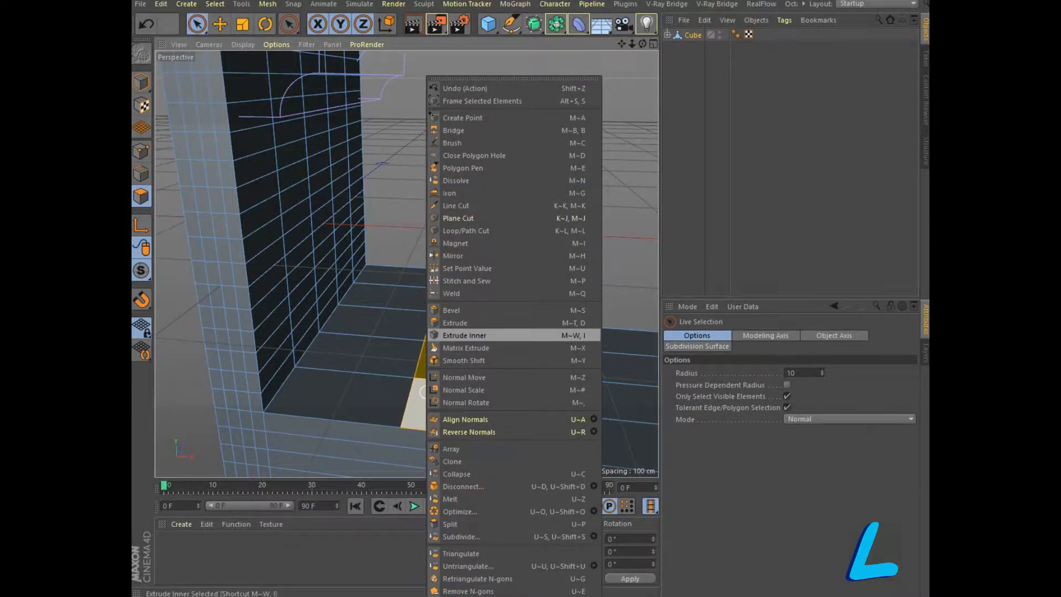
pyautogui.click(453, 335)
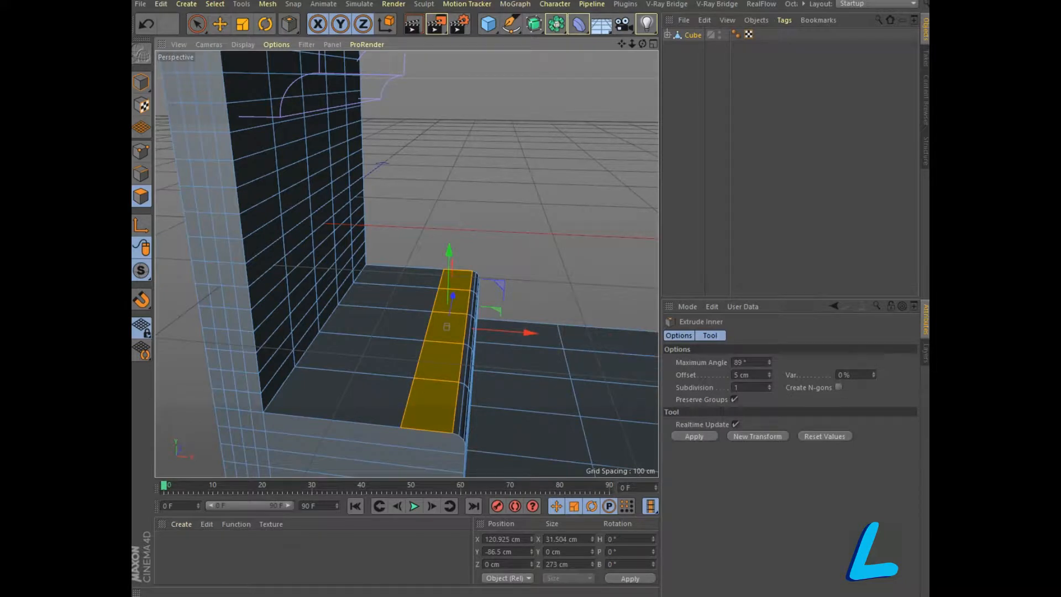
pyautogui.doubleClick(741, 375)
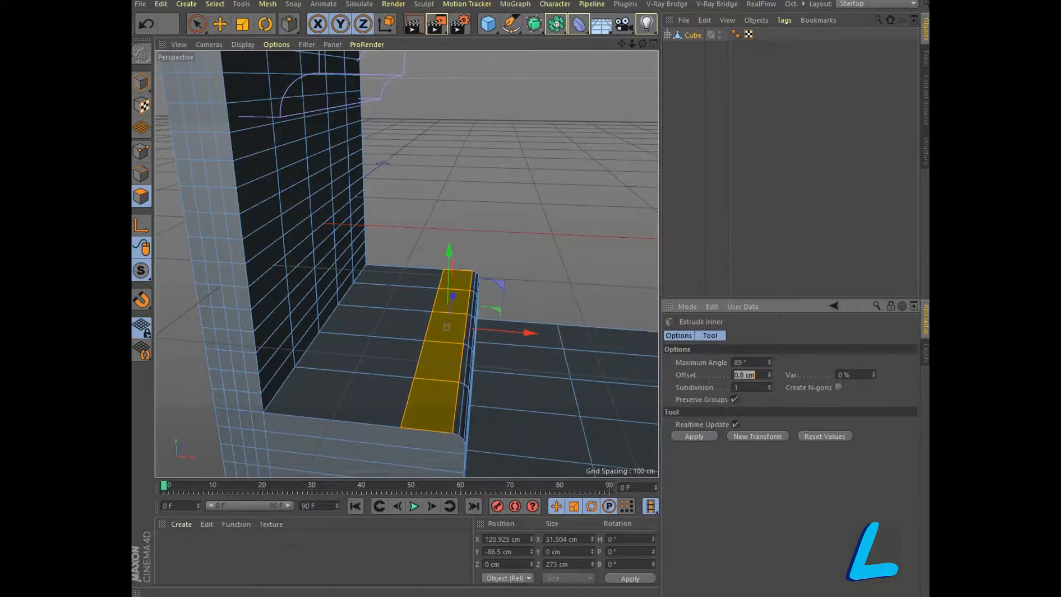
pyautogui.press('Return')
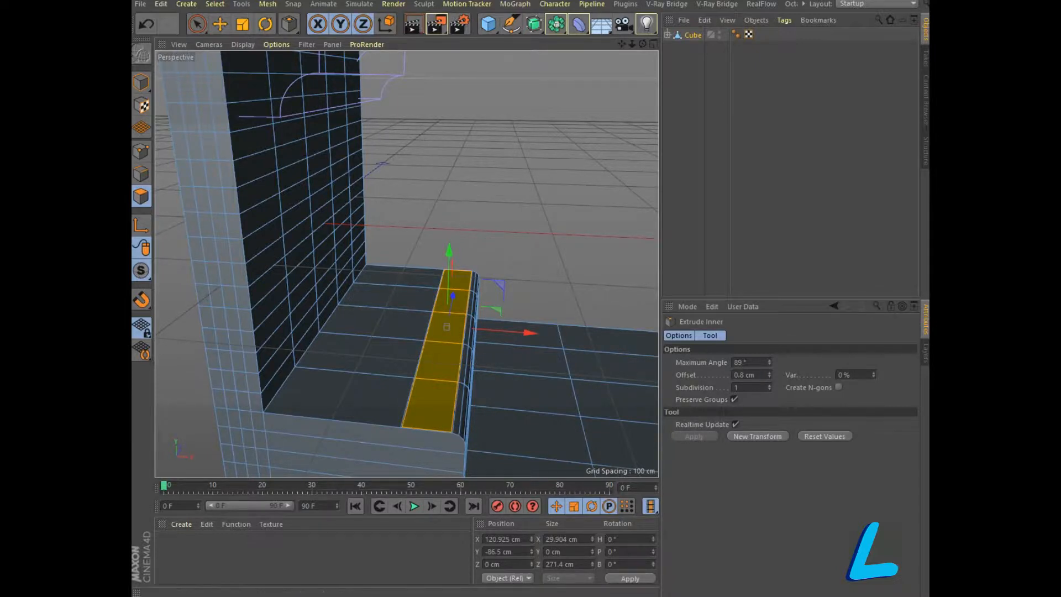
# Create a material with reflectance off and color value 91%, and apply it to the inset polygon strip
pyautogui.click(181, 524)
pyautogui.click(210, 392)
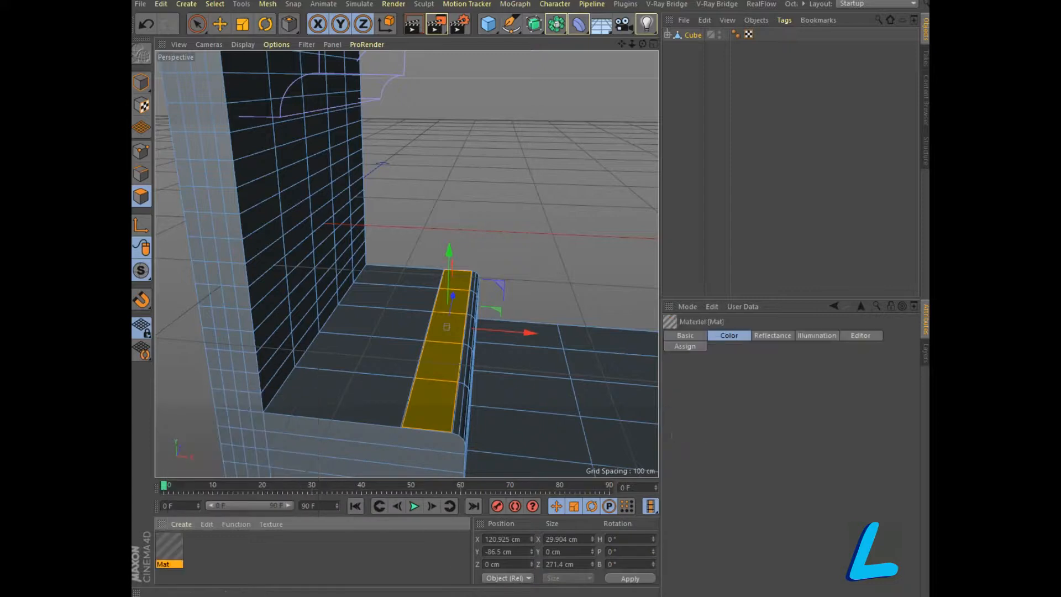
pyautogui.doubleClick(169, 546)
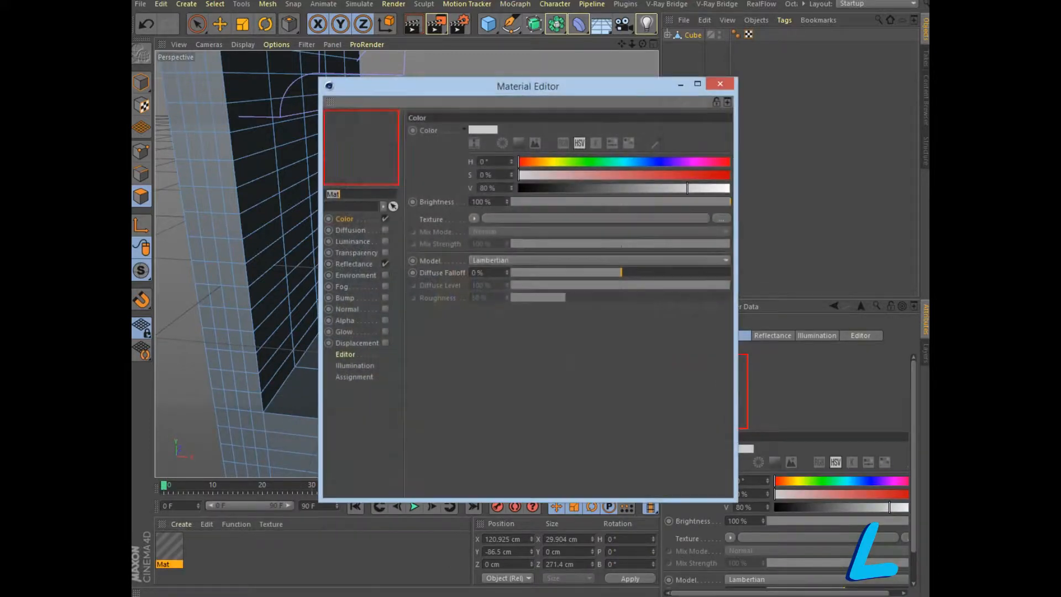
pyautogui.click(385, 264)
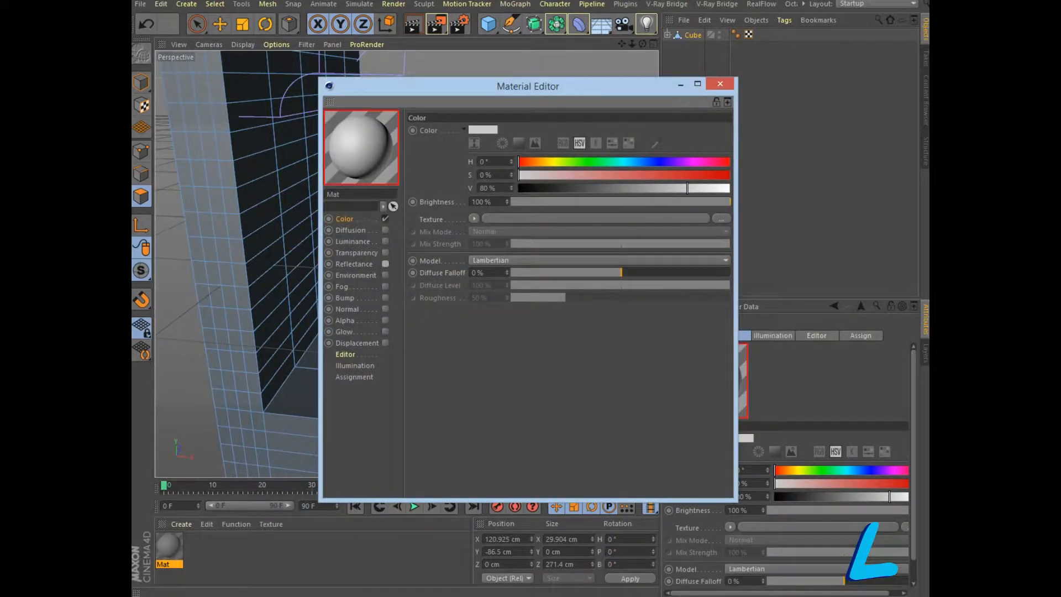
pyautogui.moveTo(687, 188); pyautogui.dragTo(710, 188)
pyautogui.click(720, 83)
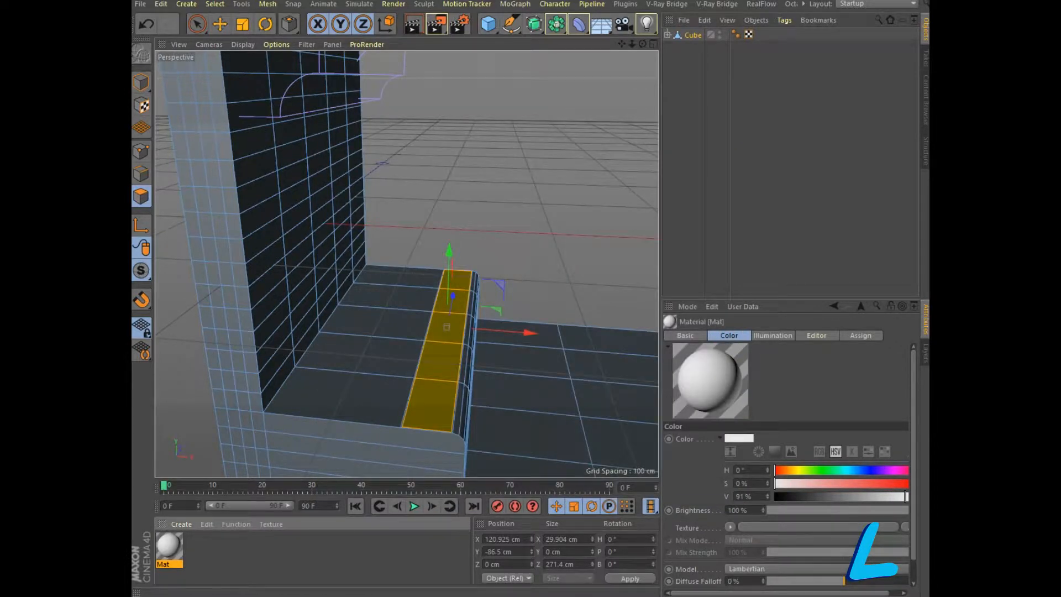
pyautogui.moveTo(169, 546); pyautogui.dragTo(442, 354)
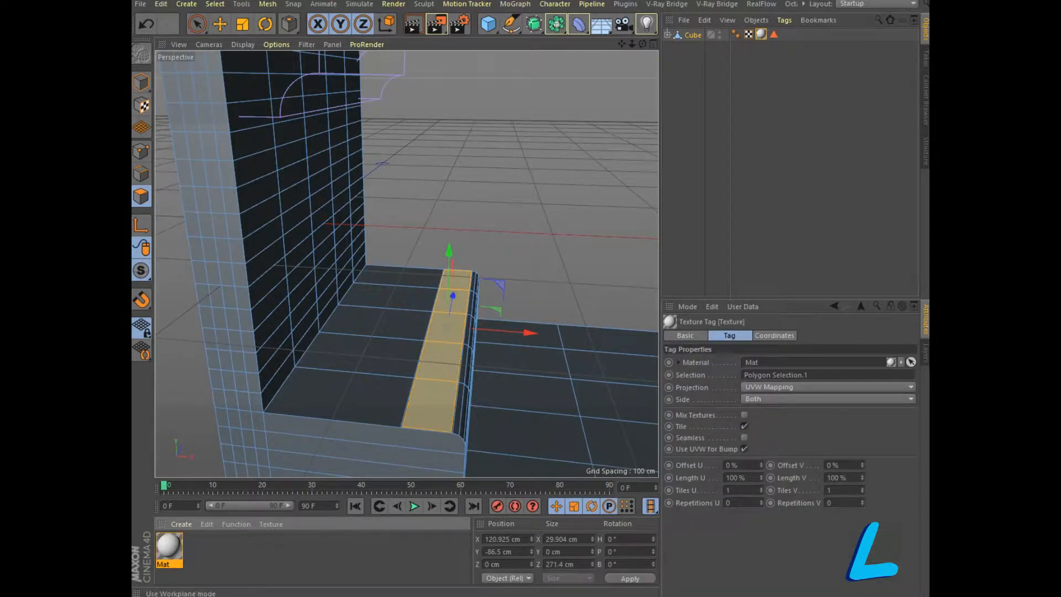
# Select the seven lowest polygons in the upright's middle column above the upper step and inner-extrude them by 4.8 cm
pyautogui.keyDown('alt'); pyautogui.moveTo(447, 325); pyautogui.dragTo(394, 334); pyautogui.keyUp('alt')
pyautogui.press('i')
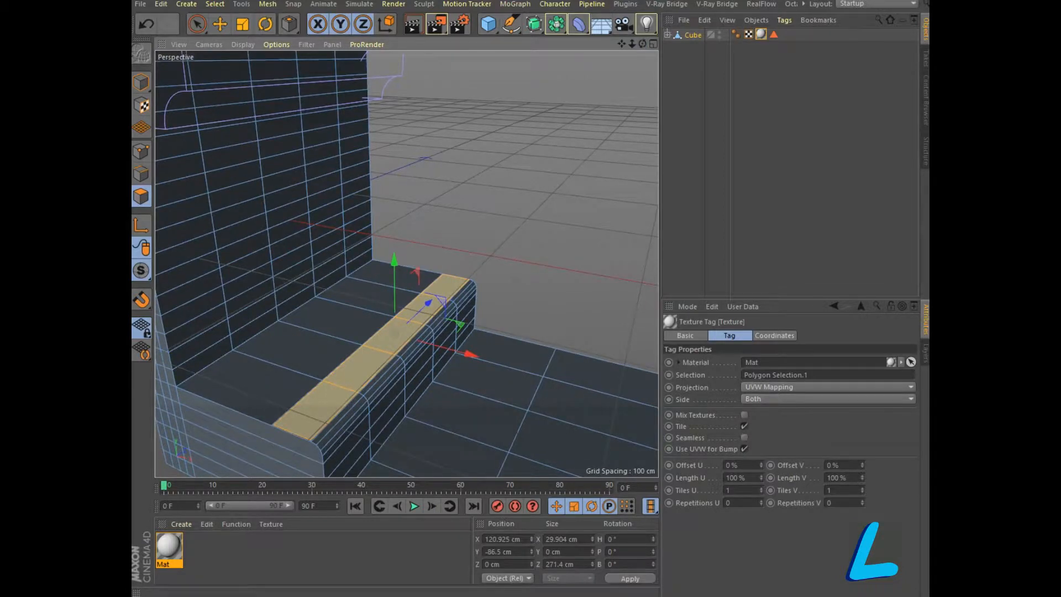
pyautogui.keyDown('alt'); pyautogui.moveTo(406, 264); pyautogui.dragTo(371, 260); pyautogui.keyUp('alt')
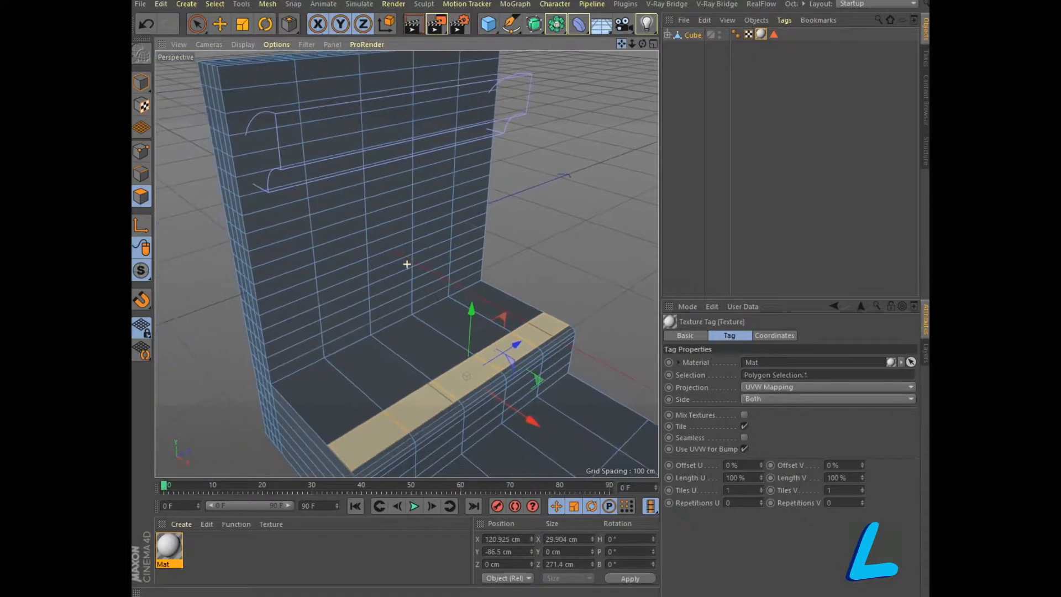
pyautogui.press('9')
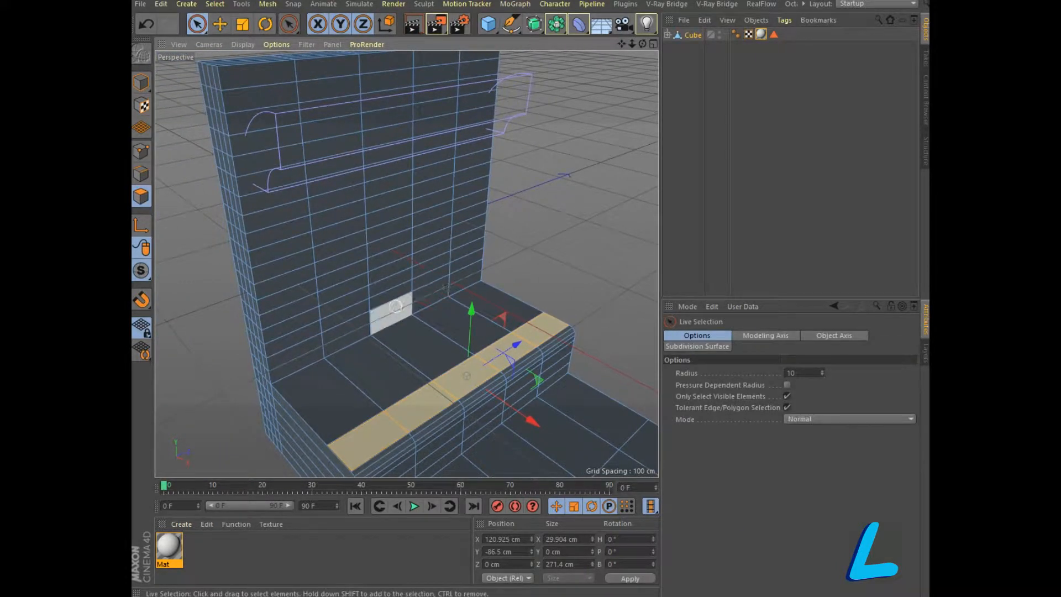
pyautogui.moveTo(392, 310); pyautogui.dragTo(380, 253)
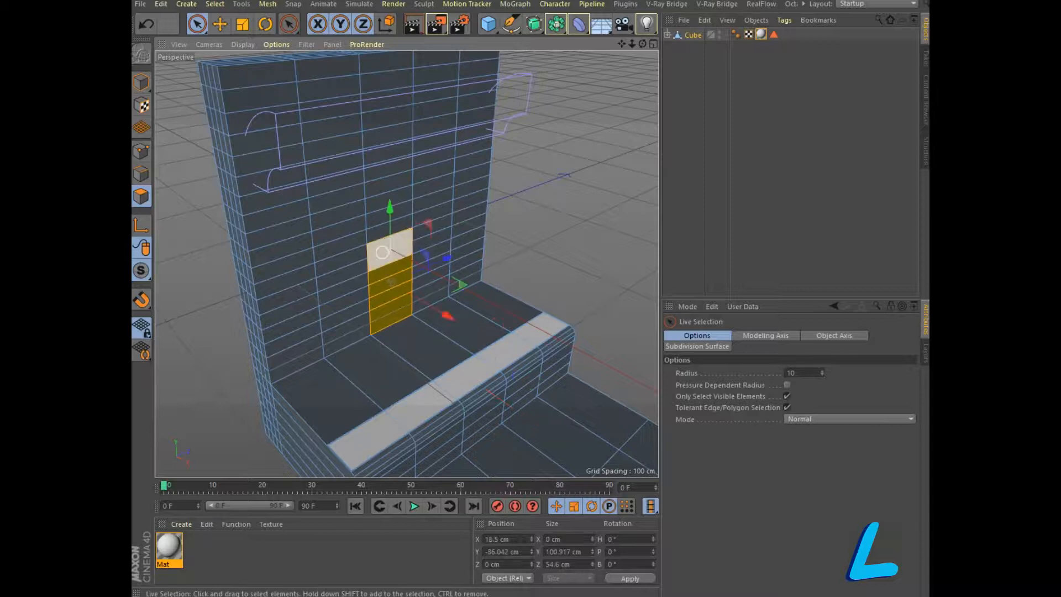
pyautogui.rightClick(380, 252)
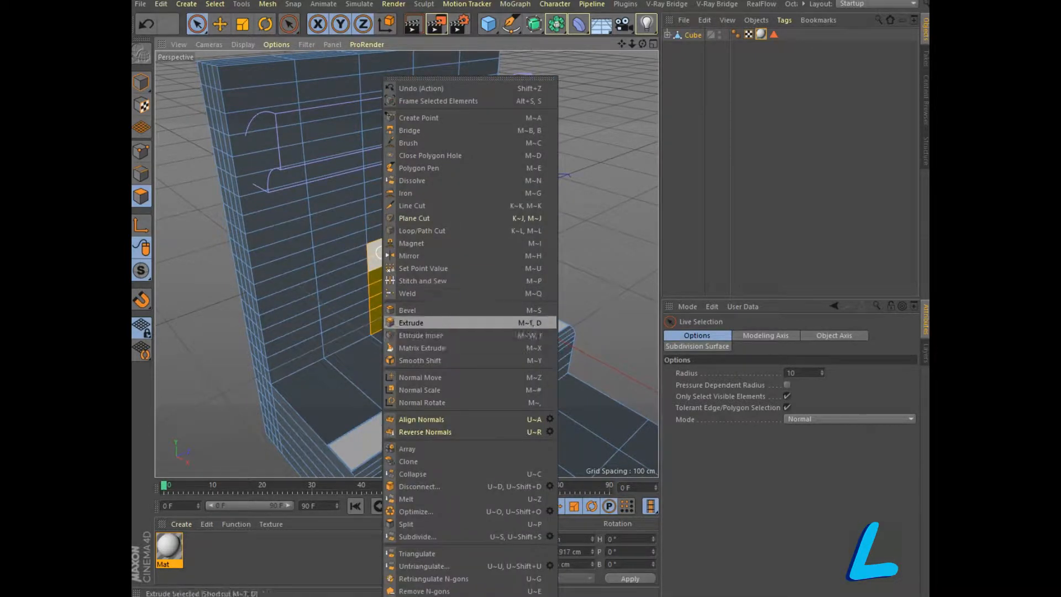
pyautogui.click(420, 335)
pyautogui.doubleClick(739, 375)
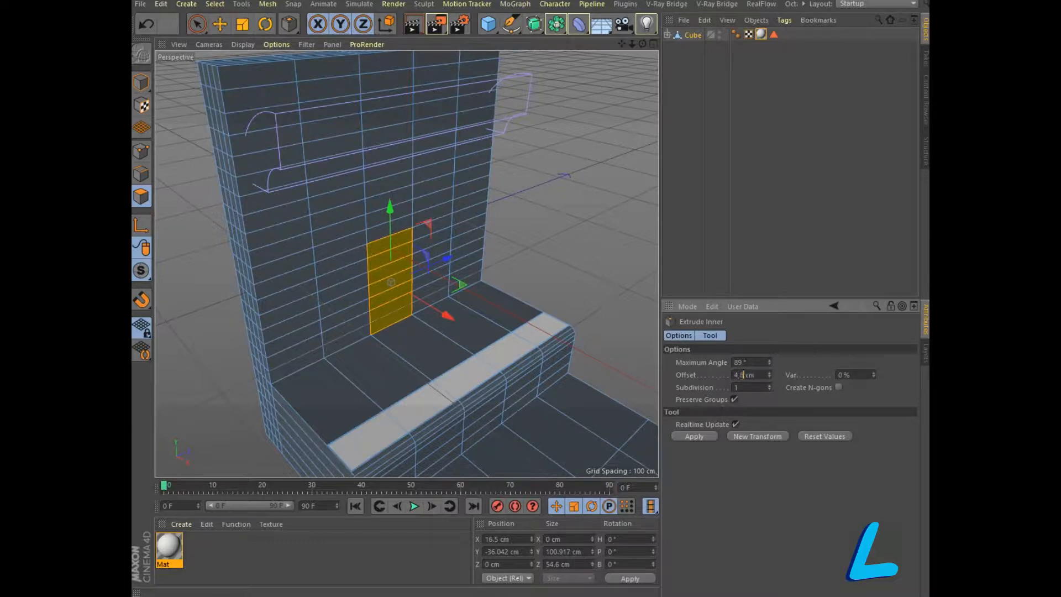
pyautogui.click(694, 436)
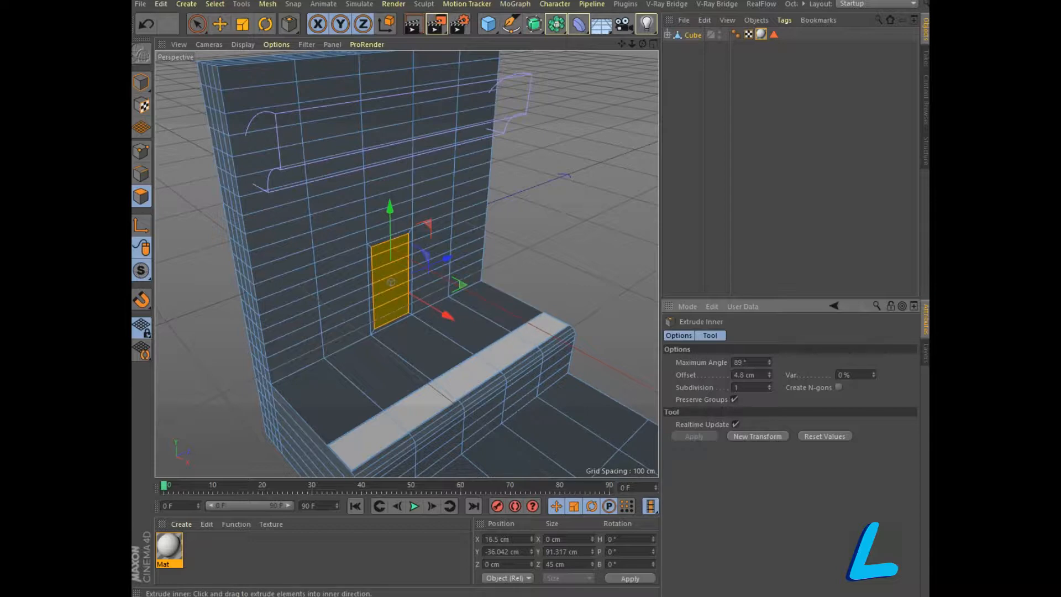
pyautogui.moveTo(642, 43)
pyautogui.mouseDown()
pyautogui.moveTo(614, 45)
pyautogui.moveTo(652, 43)
pyautogui.mouseUp()
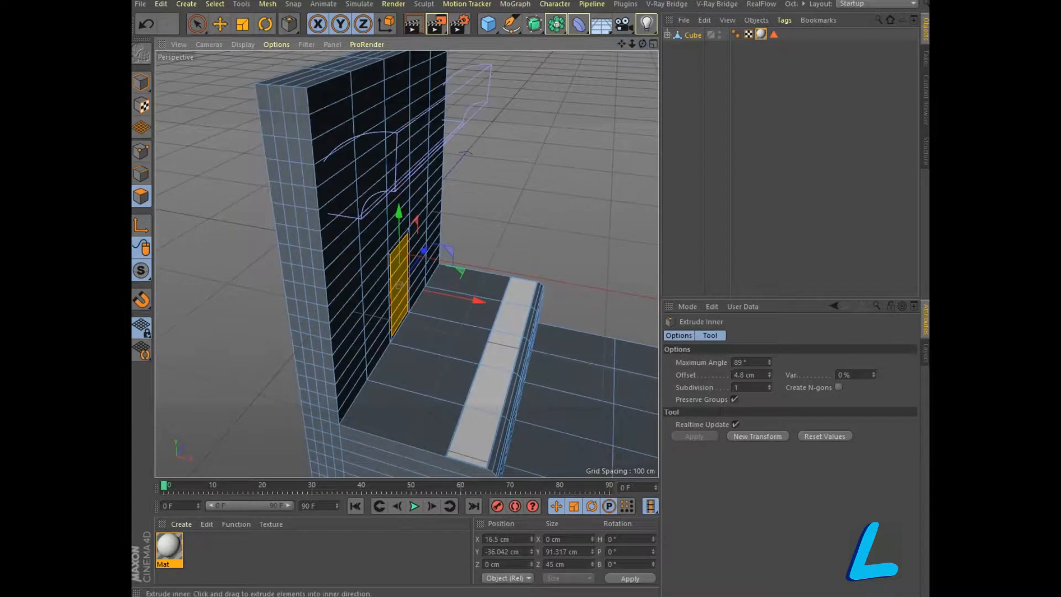
# Move the seven inset polygons back into the upright along X to about 0.65 cm, forming a recess
pyautogui.moveTo(480, 301); pyautogui.dragTo(406, 264)
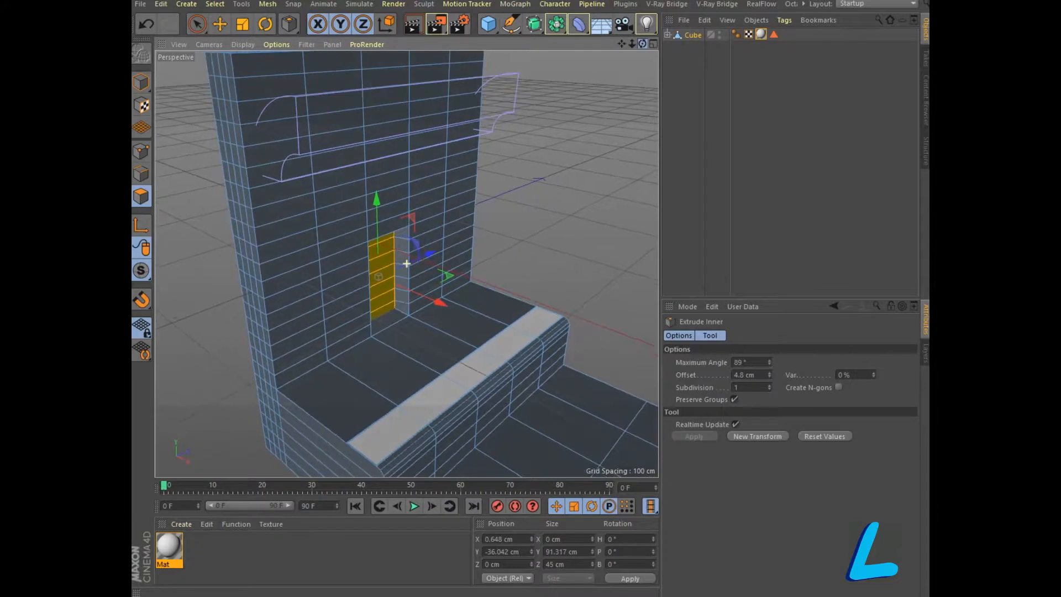
pyautogui.scroll(3, 425, 255)
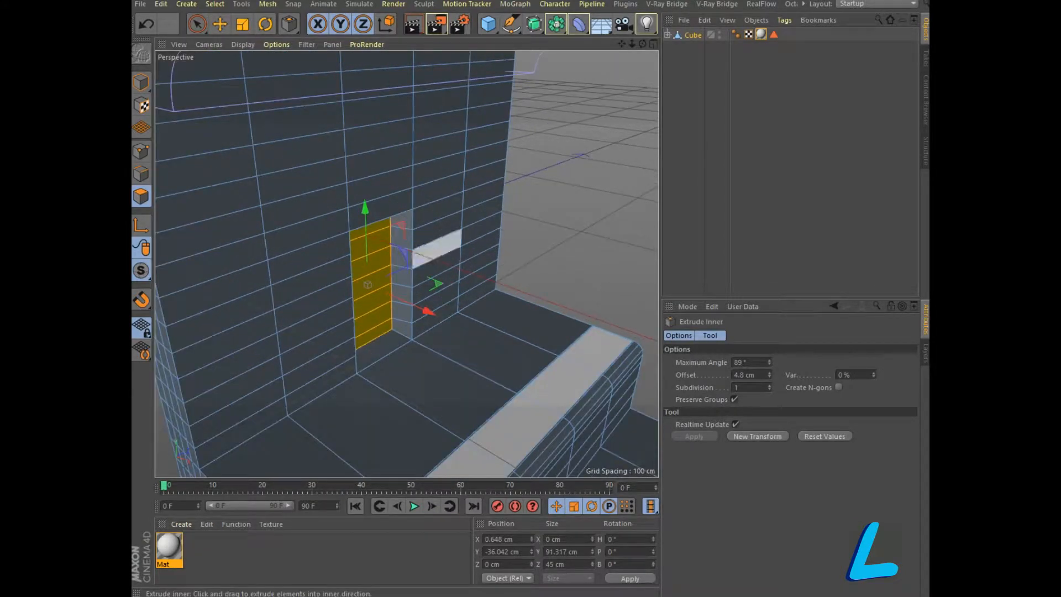
# Select only the edges outlining the recess's front opening: upper edge, both vertical sides and lower edge
pyautogui.click(141, 174)
pyautogui.click(331, 450)
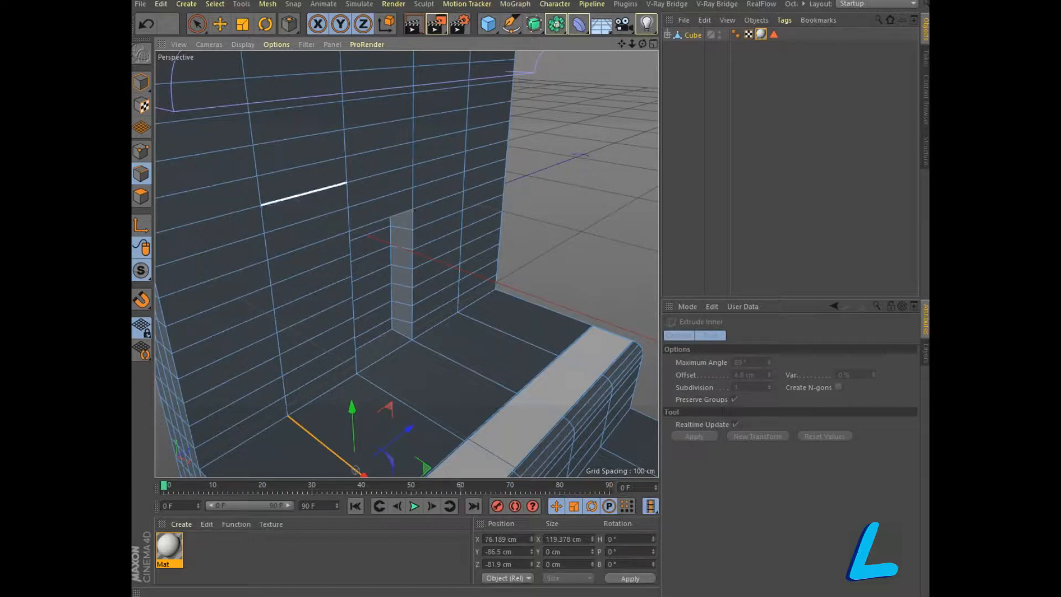
pyautogui.press('space')
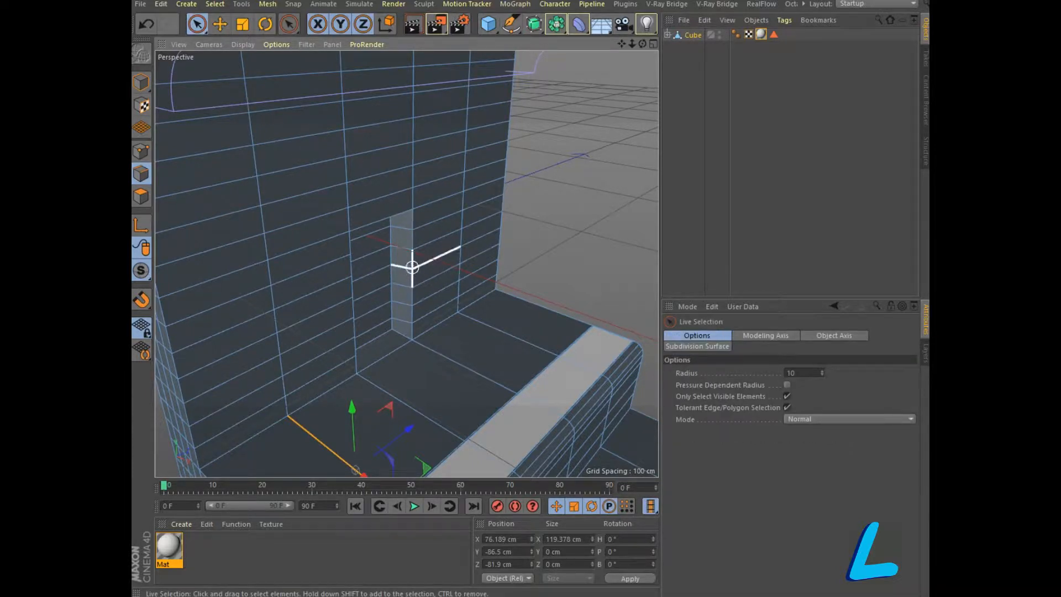
pyautogui.scroll(5, 413, 235)
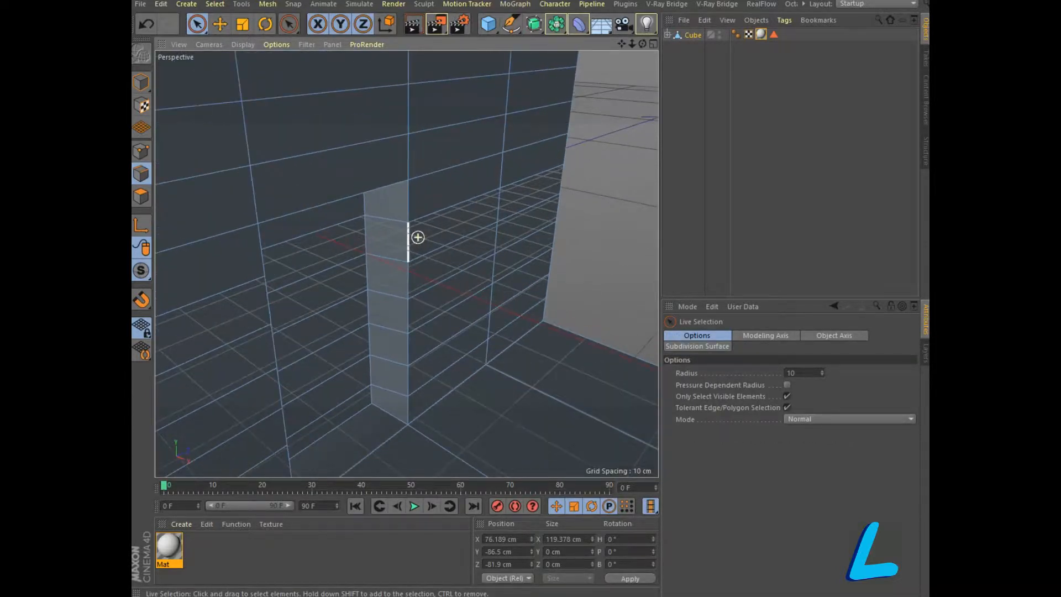
pyautogui.click(343, 199)
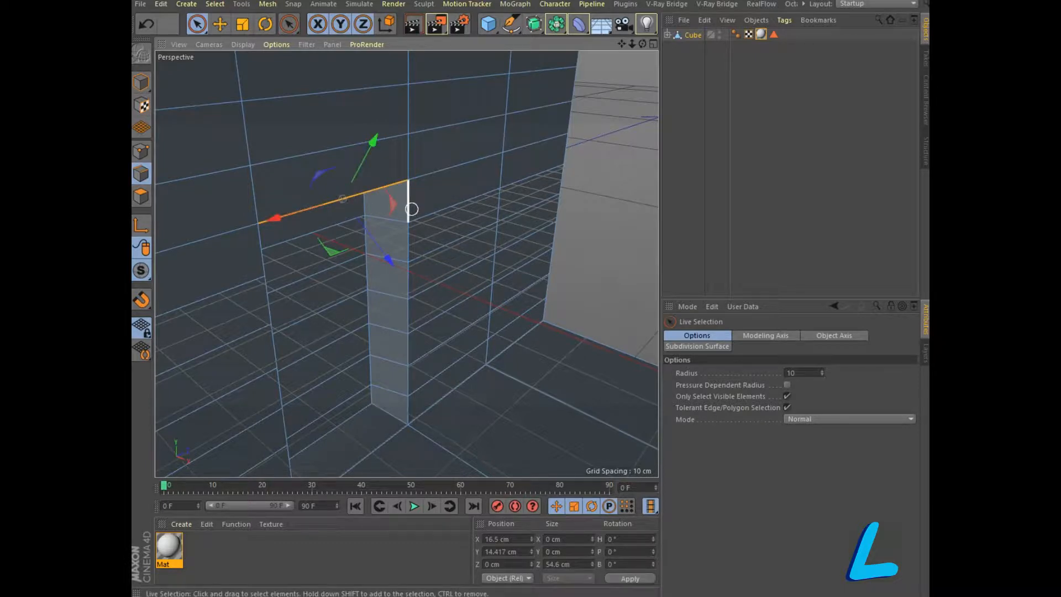
pyautogui.moveTo(405, 205)
pyautogui.keyDown('shift'); pyautogui.mouseDown()
pyautogui.moveTo(402, 412)
pyautogui.moveTo(406, 372)
pyautogui.mouseUp(); pyautogui.keyUp('shift')
pyautogui.moveTo(463, 203)
pyautogui.keyDown('ctrl'); pyautogui.mouseDown()
pyautogui.moveTo(450, 201)
pyautogui.moveTo(459, 309)
pyautogui.moveTo(442, 394)
pyautogui.mouseUp(); pyautogui.keyUp('ctrl')
pyautogui.keyDown('ctrl'); pyautogui.moveTo(394, 234); pyautogui.dragTo(389, 394); pyautogui.keyUp('ctrl')
pyautogui.moveTo(621, 43); pyautogui.dragTo(670, 1)
pyautogui.keyDown('shift'); pyautogui.moveTo(336, 161); pyautogui.dragTo(352, 442); pyautogui.keyUp('shift')
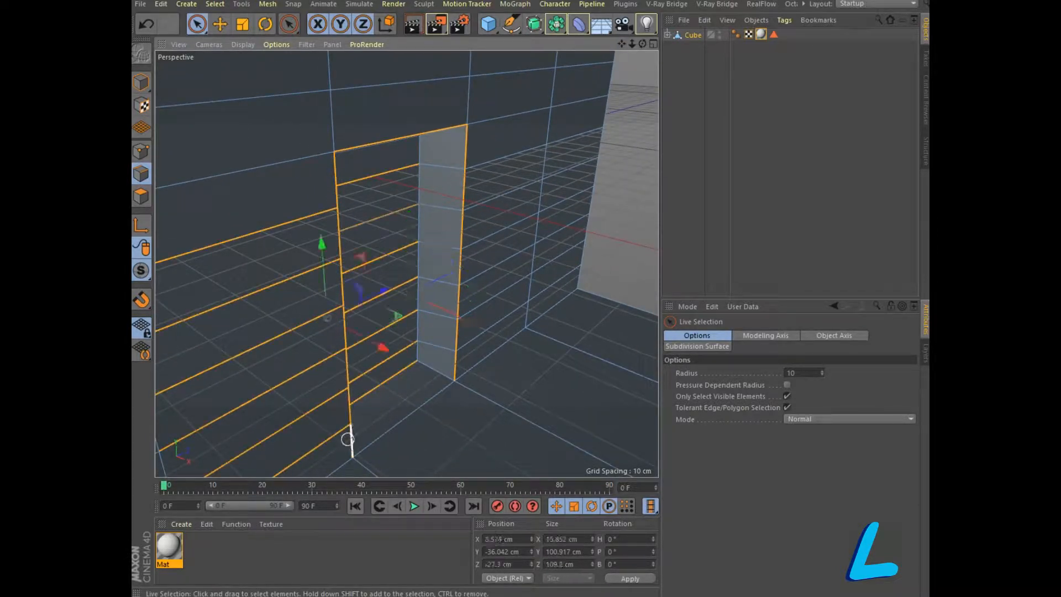
pyautogui.keyDown('ctrl'); pyautogui.moveTo(354, 254); pyautogui.dragTo(351, 173); pyautogui.keyUp('ctrl')
pyautogui.keyDown('ctrl'); pyautogui.moveTo(293, 221); pyautogui.dragTo(293, 459); pyautogui.keyUp('ctrl')
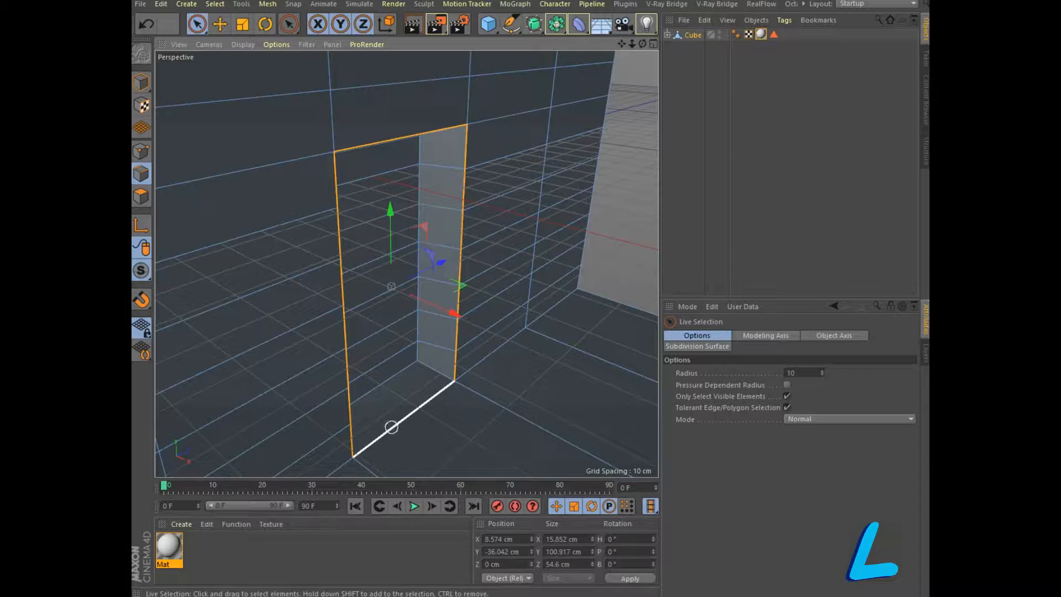
pyautogui.moveTo(642, 43); pyautogui.dragTo(635, 44)
pyautogui.keyDown('alt'); pyautogui.moveTo(497, 375); pyautogui.dragTo(426, 366); pyautogui.keyUp('alt')
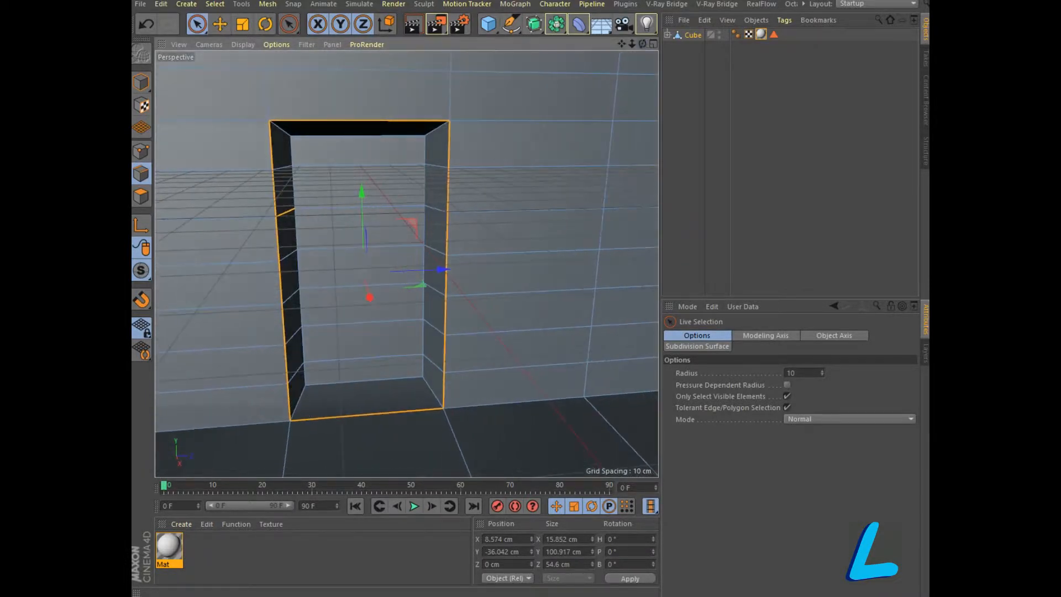
pyautogui.keyDown('ctrl'); pyautogui.click(287, 213); pyautogui.keyUp('ctrl')
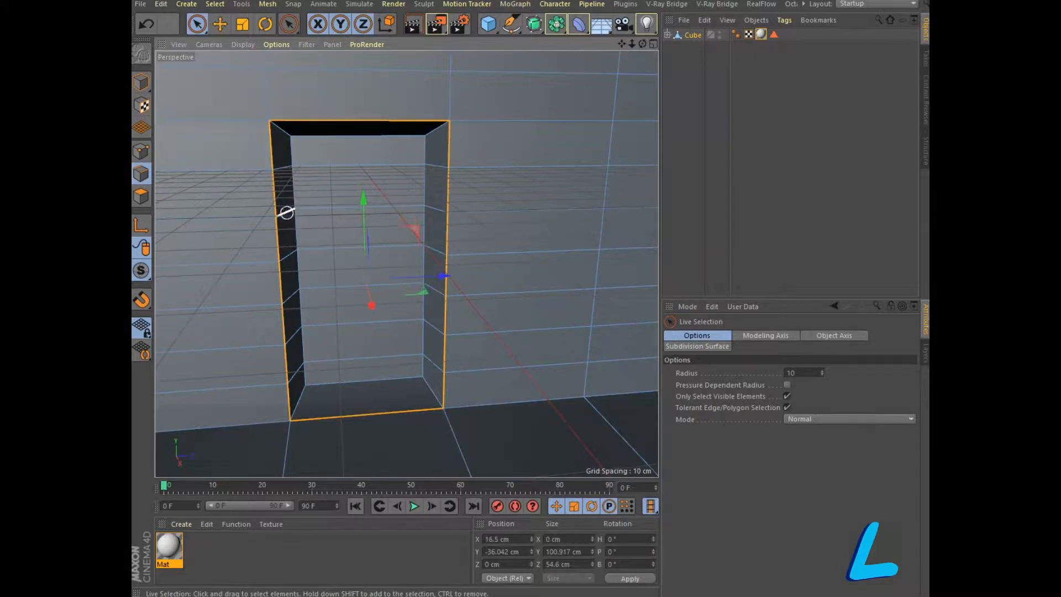
# Bevel the selected rim edges of the recess with a 4 cm offset
pyautogui.rightClick(345, 415)
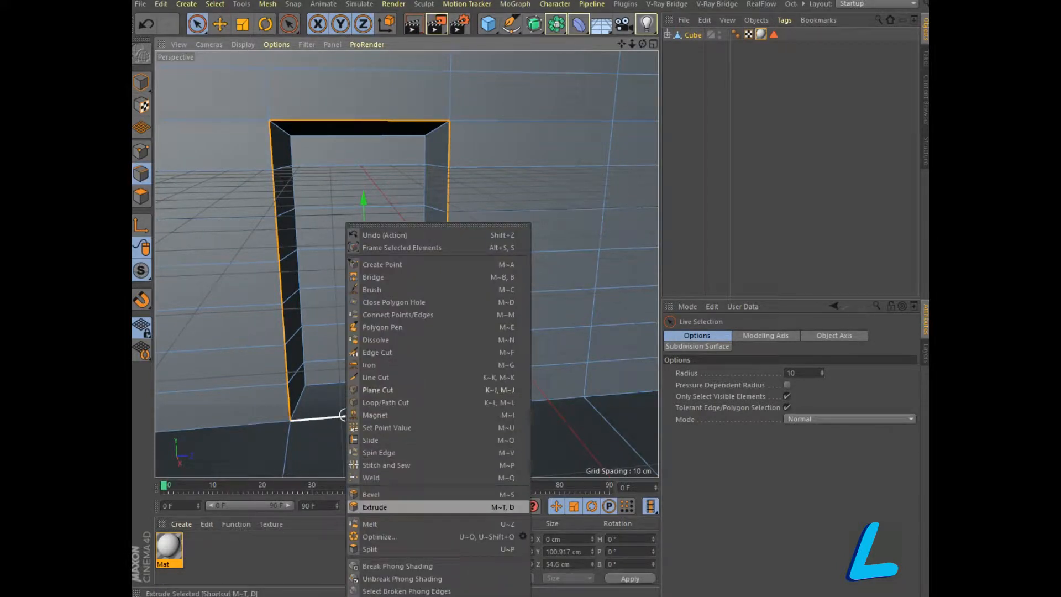
pyautogui.click(372, 494)
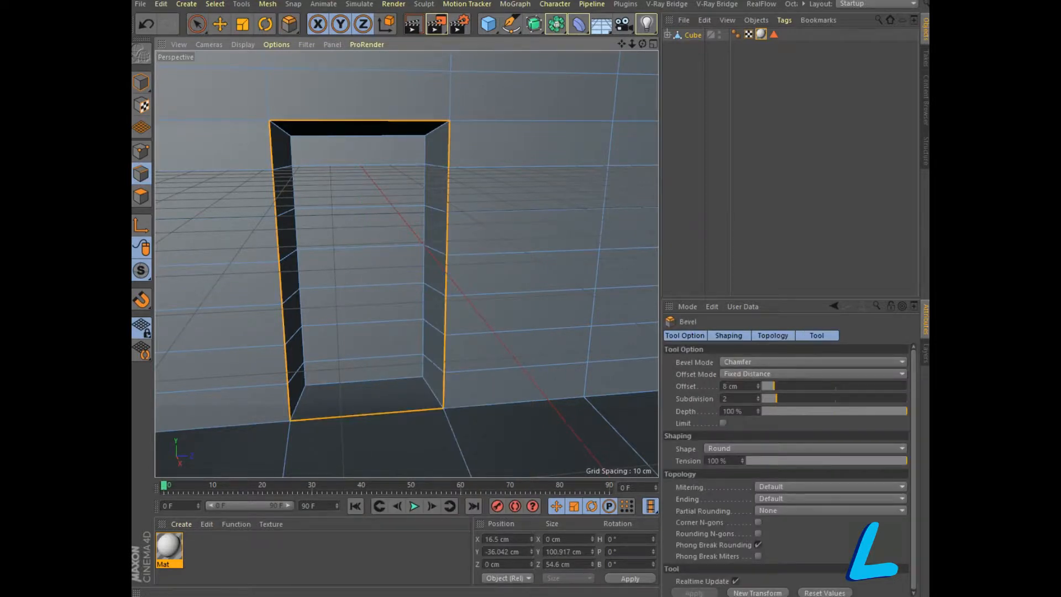
pyautogui.doubleClick(725, 386)
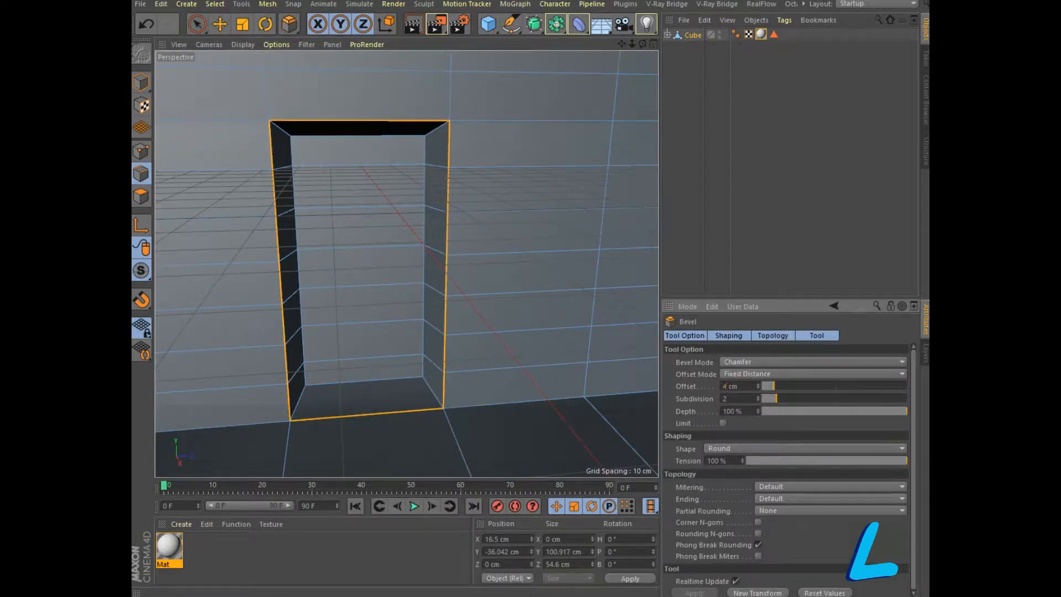
pyautogui.write('4')
pyautogui.press('Return')
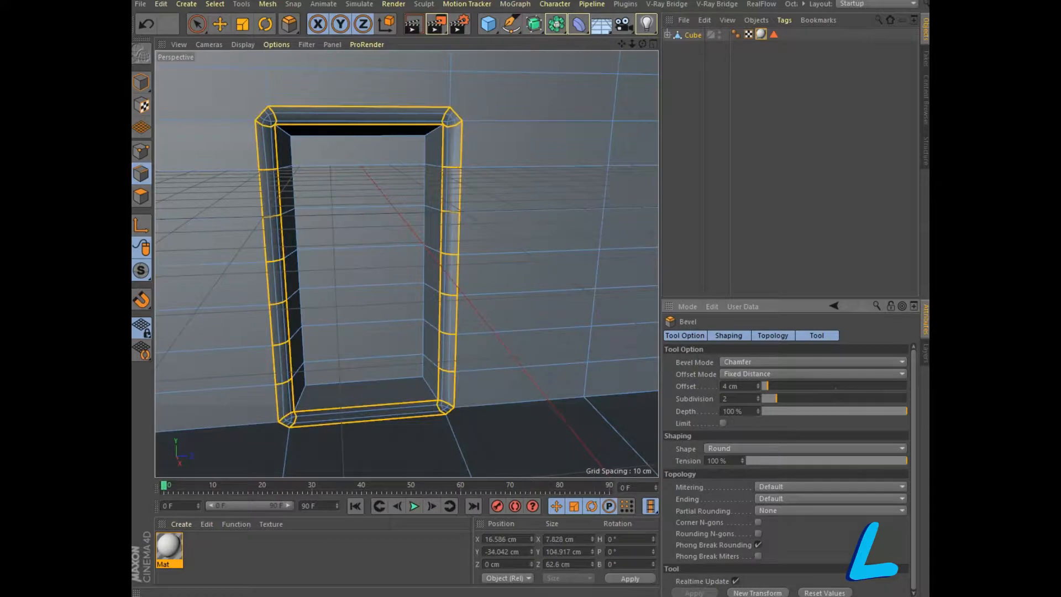
# Set the rim bevel's offset to 2.3 cm and clear the edge selection
pyautogui.moveTo(642, 44); pyautogui.dragTo(735, 59)
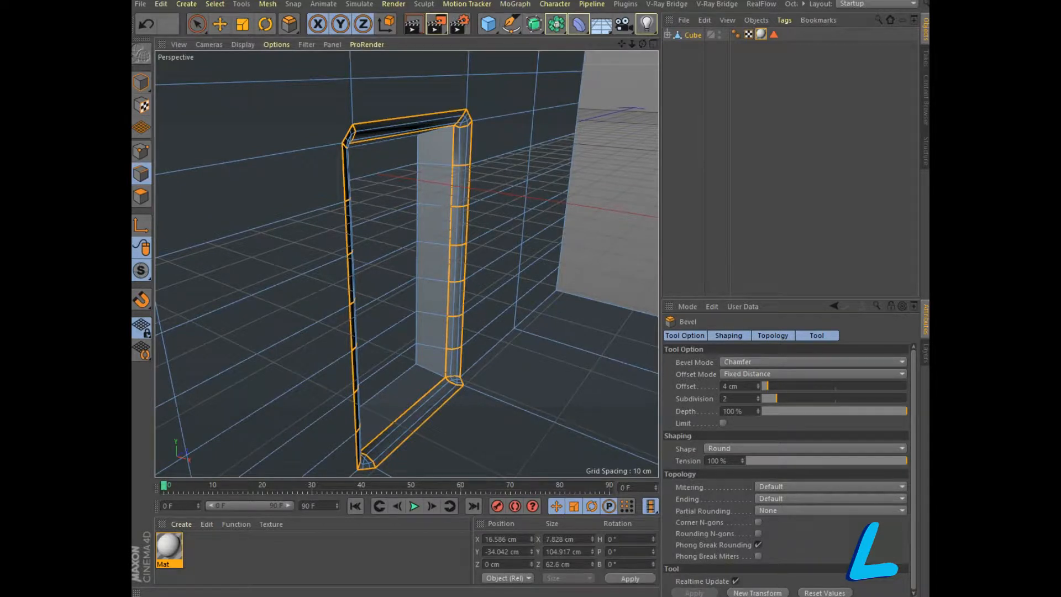
pyautogui.doubleClick(727, 387)
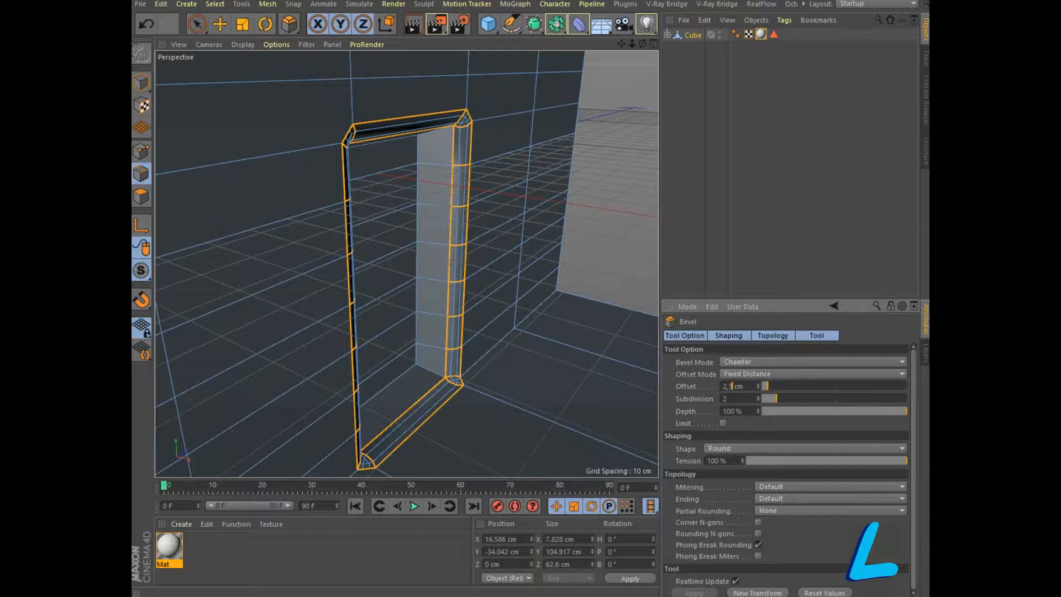
pyautogui.write('2,3')
pyautogui.press('Return')
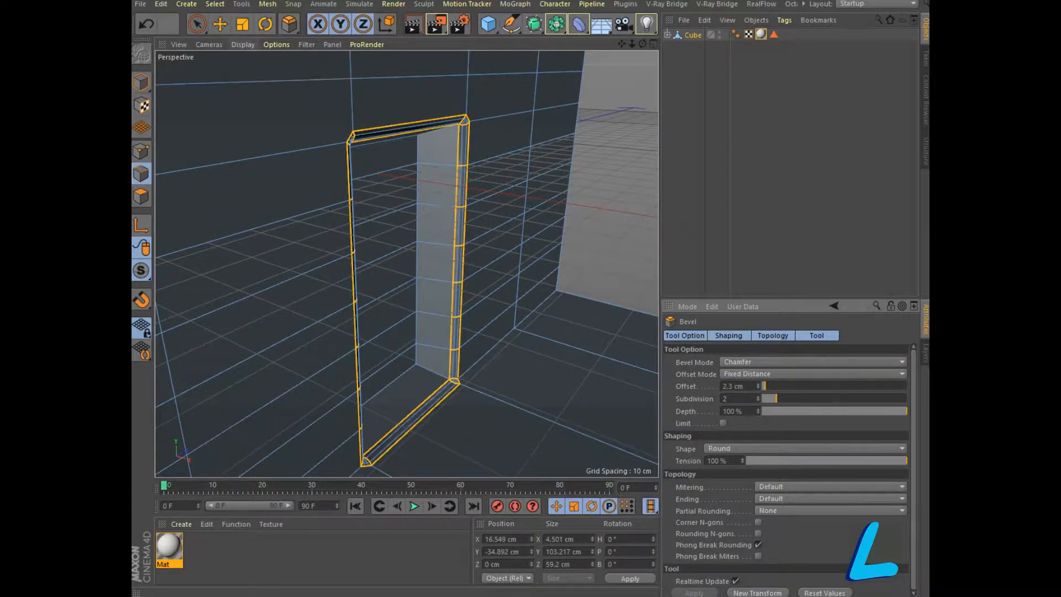
pyautogui.click(197, 24)
pyautogui.click(606, 244)
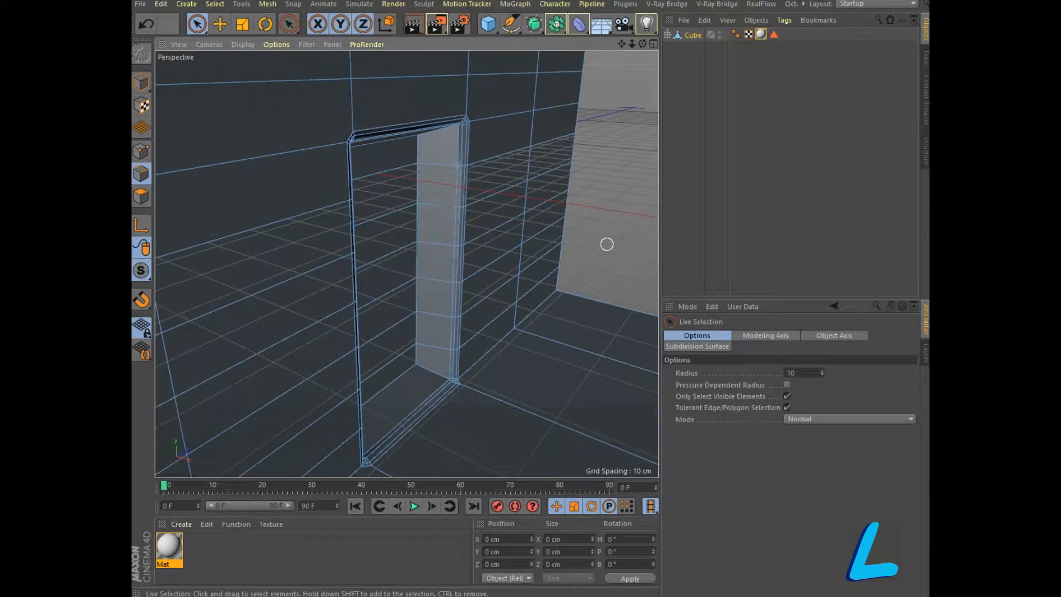
# Select the polygon on each side of the middle column, two rows above the recess, and inner-extrude both by 3.4 cm
pyautogui.moveTo(642, 44); pyautogui.dragTo(610, 33)
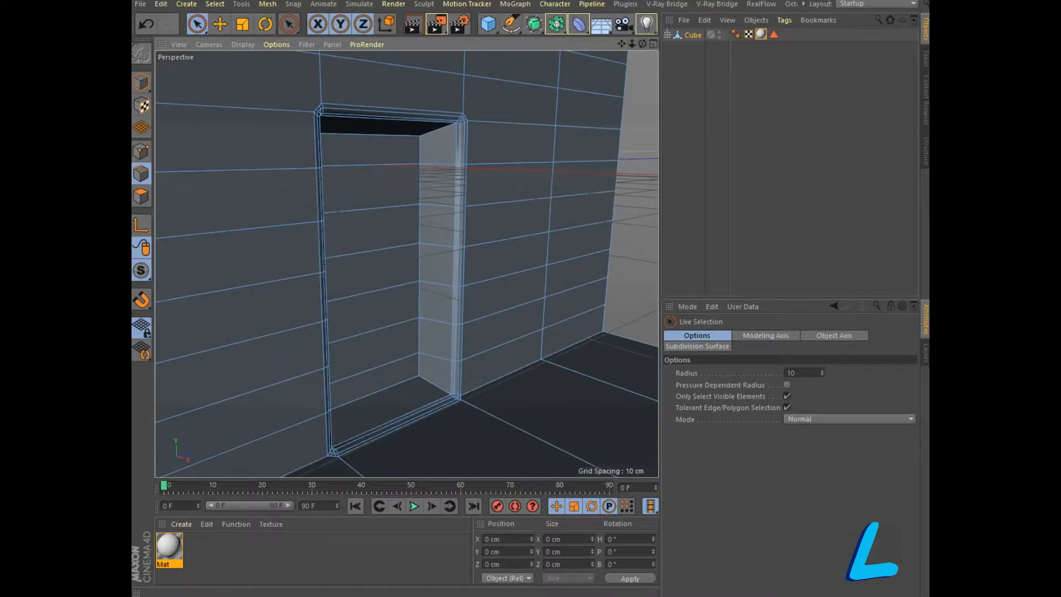
pyautogui.scroll(-5, 528, 256)
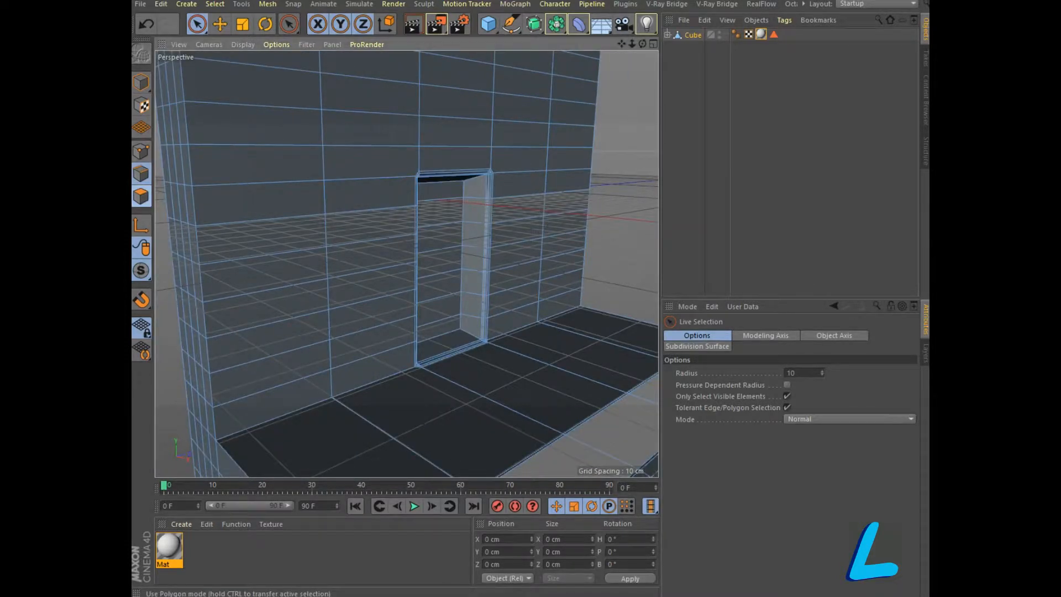
pyautogui.click(141, 197)
pyautogui.click(369, 136)
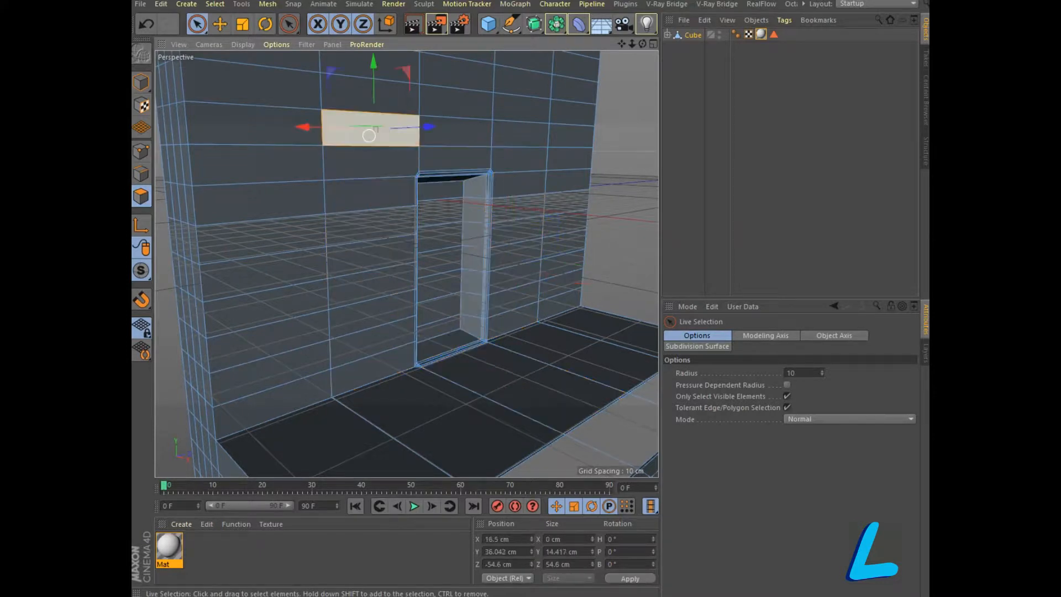
pyautogui.keyDown('shift'); pyautogui.click(505, 136); pyautogui.keyUp('shift')
pyautogui.rightClick(519, 80)
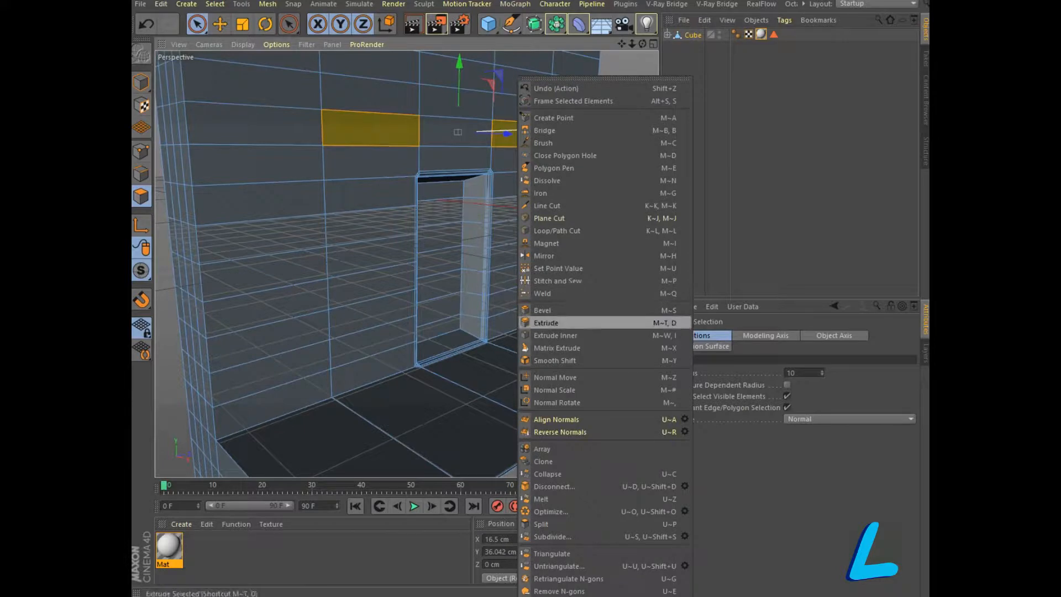
pyautogui.click(555, 335)
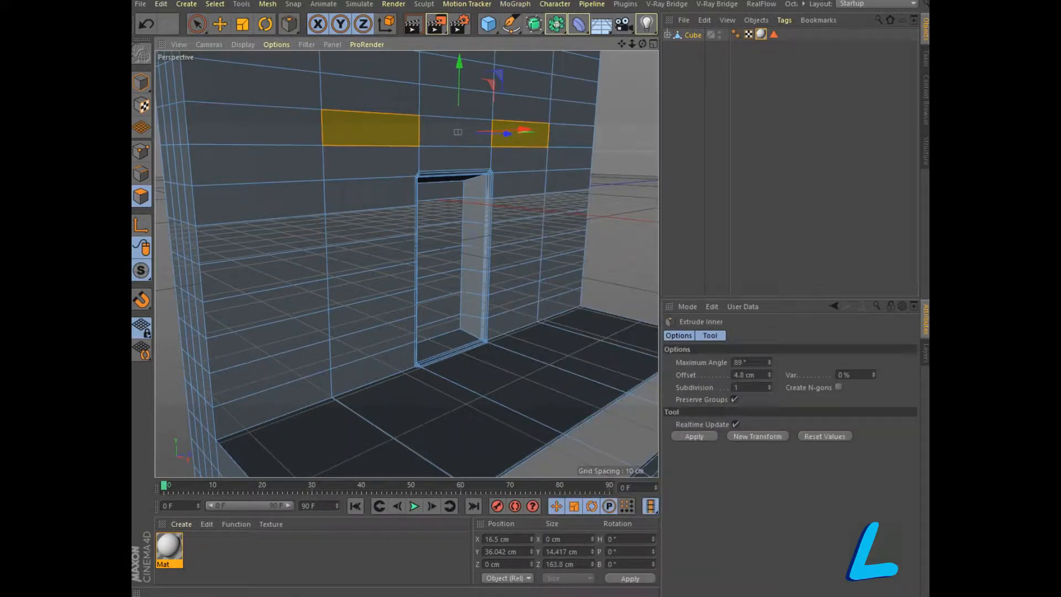
pyautogui.doubleClick(740, 375)
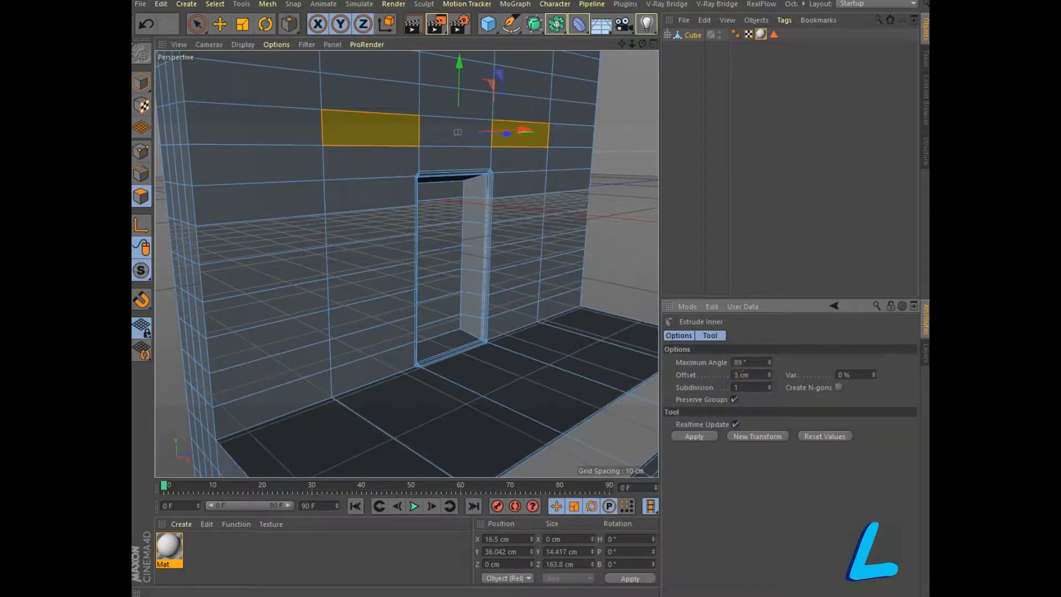
pyautogui.write('3,4')
pyautogui.press('Return')
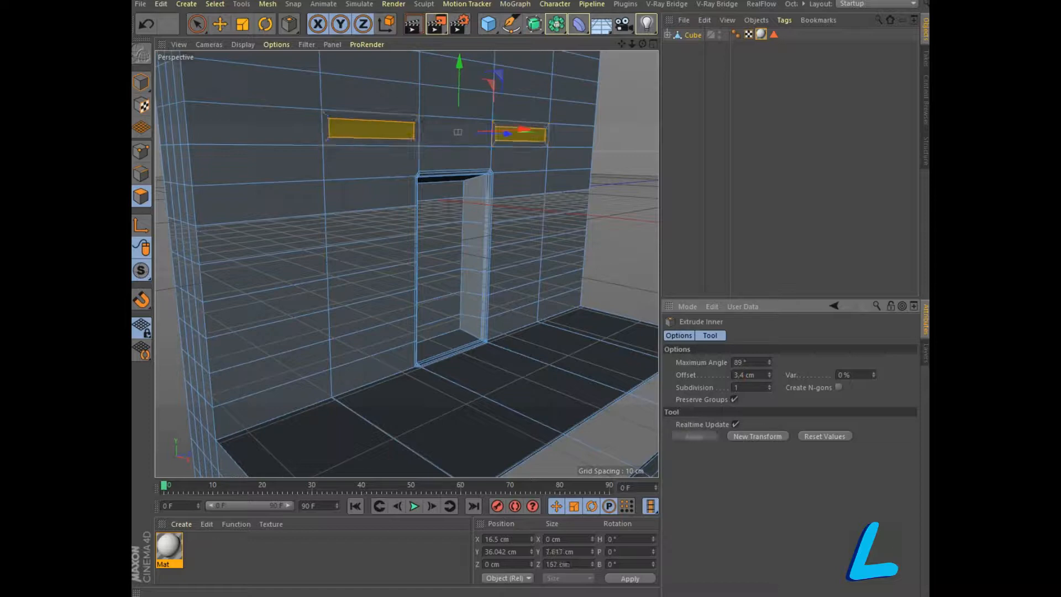
pyautogui.keyDown('alt'); pyautogui.moveTo(407, 263); pyautogui.dragTo(481, 263); pyautogui.keyUp('alt')
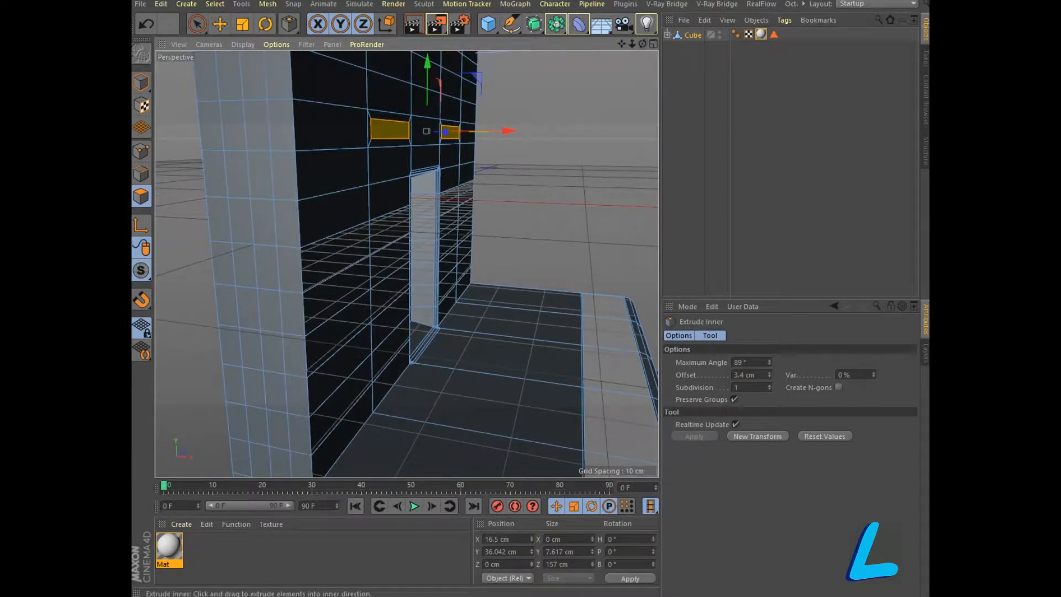
pyautogui.moveTo(505, 131); pyautogui.dragTo(516, 131)
pyautogui.hotkey('ctrl', 'z')
pyautogui.hotkey('ctrl', 'z')
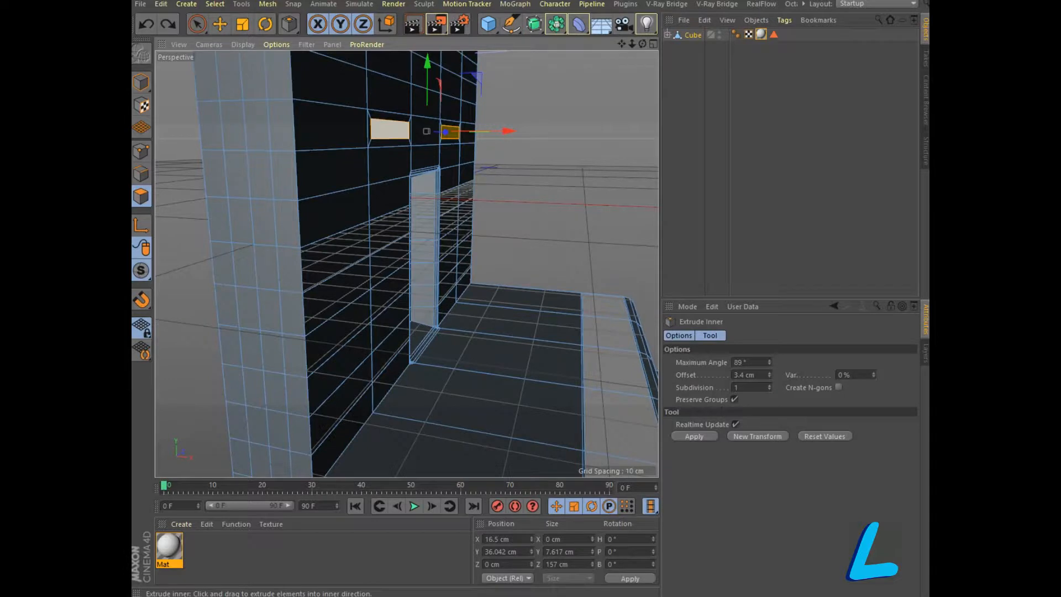
# Extrude the two inset polygons flanking the middle column outward by 2.7 cm
pyautogui.rightClick(386, 78)
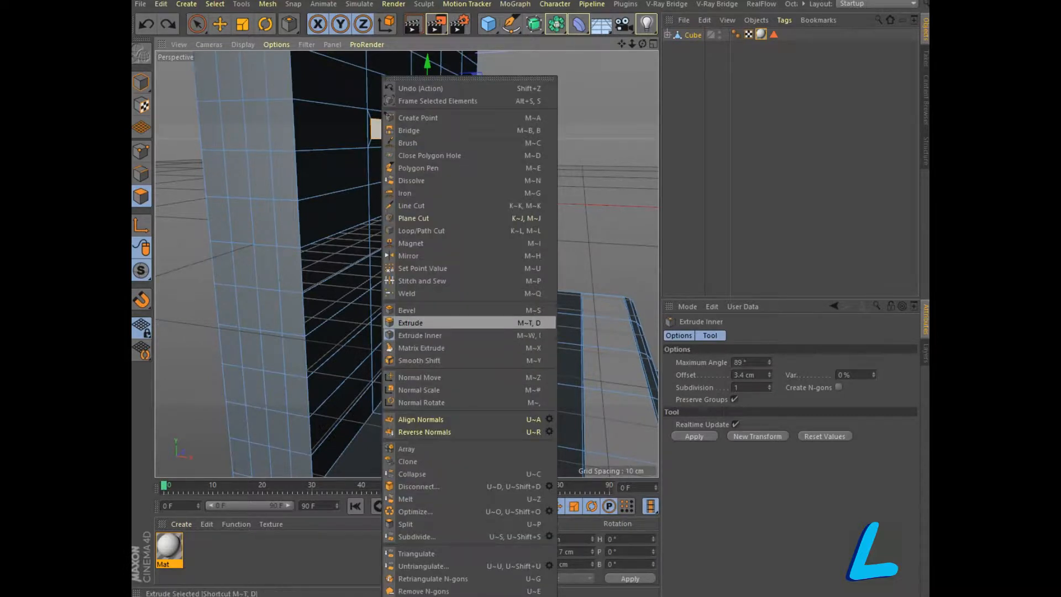
pyautogui.click(412, 322)
pyautogui.doubleClick(737, 375)
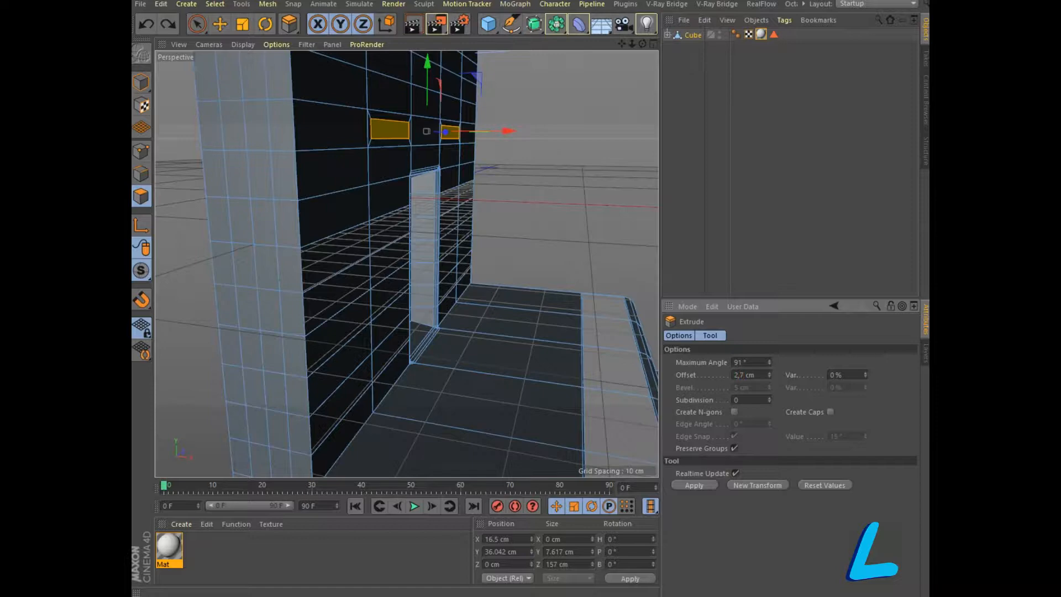
pyautogui.click(694, 484)
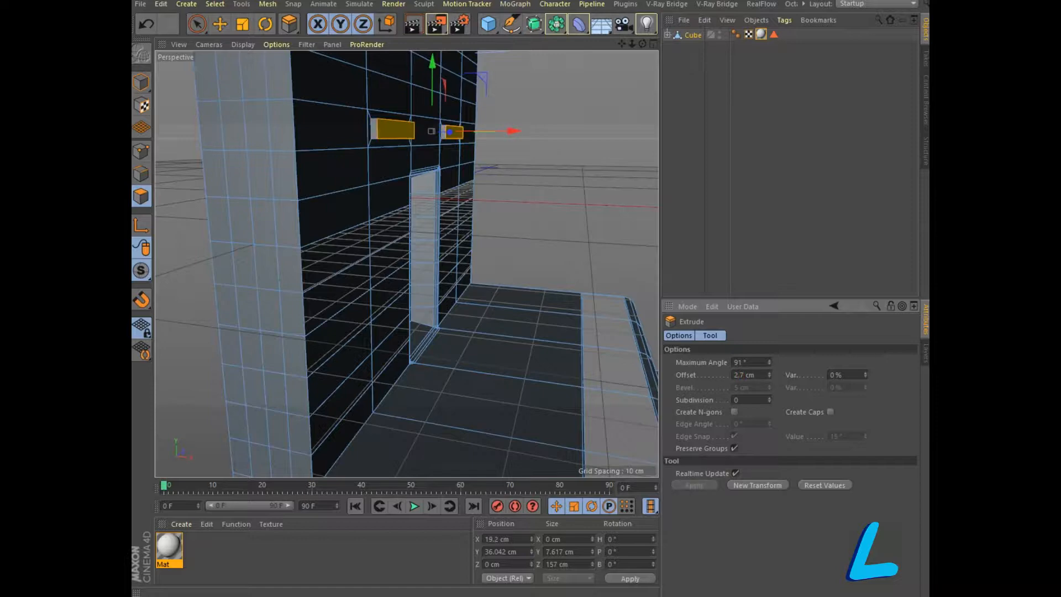
# Select the four outer-face edges of the protruding panel on the left side above the opening
pyautogui.keyDown('alt'); pyautogui.moveTo(406, 264); pyautogui.dragTo(353, 274); pyautogui.keyUp('alt')
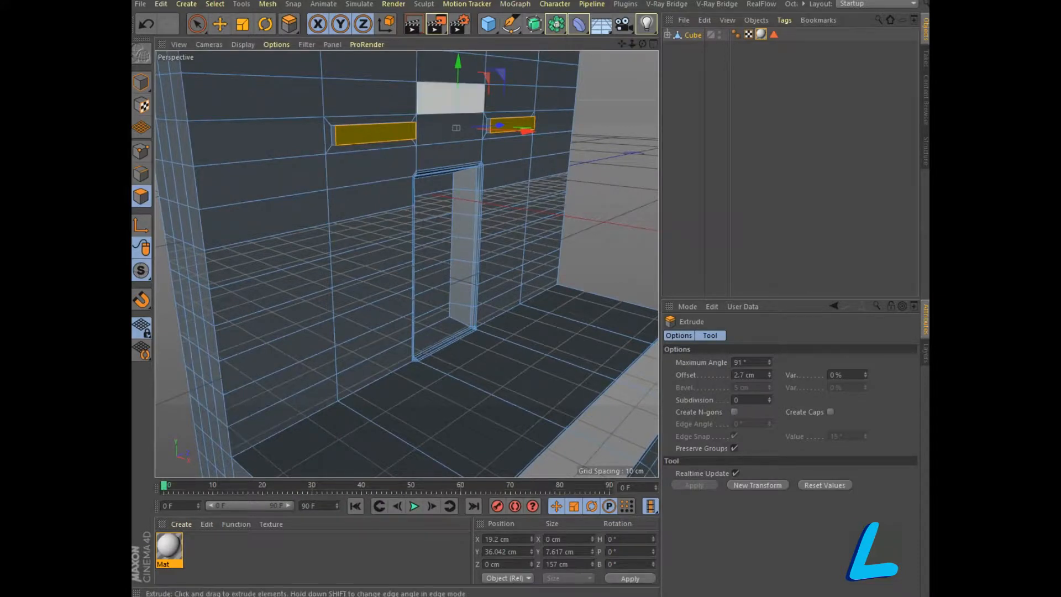
pyautogui.moveTo(622, 43); pyautogui.dragTo(612, 121)
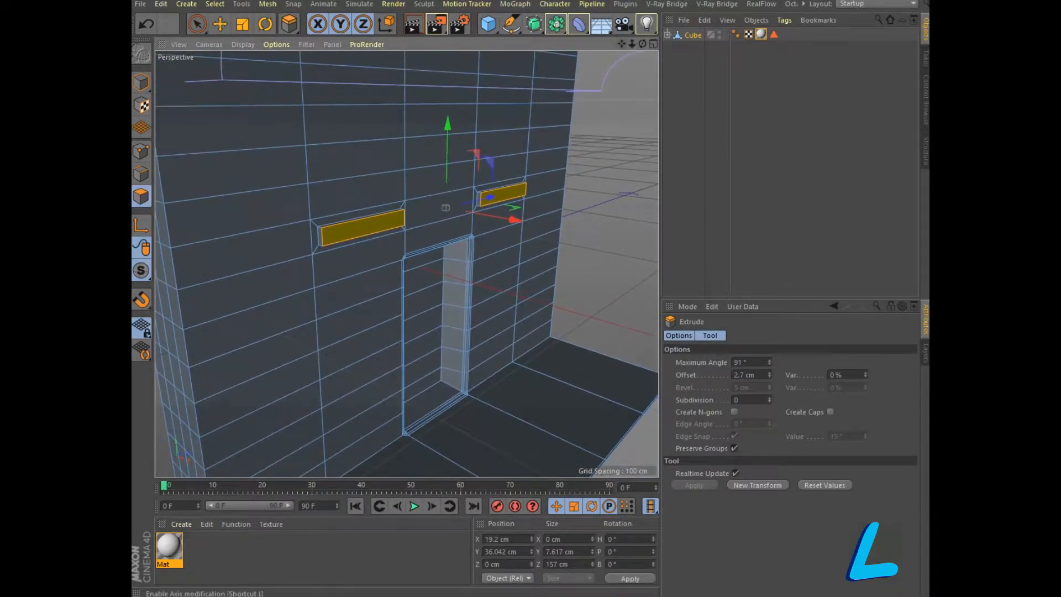
pyautogui.click(141, 174)
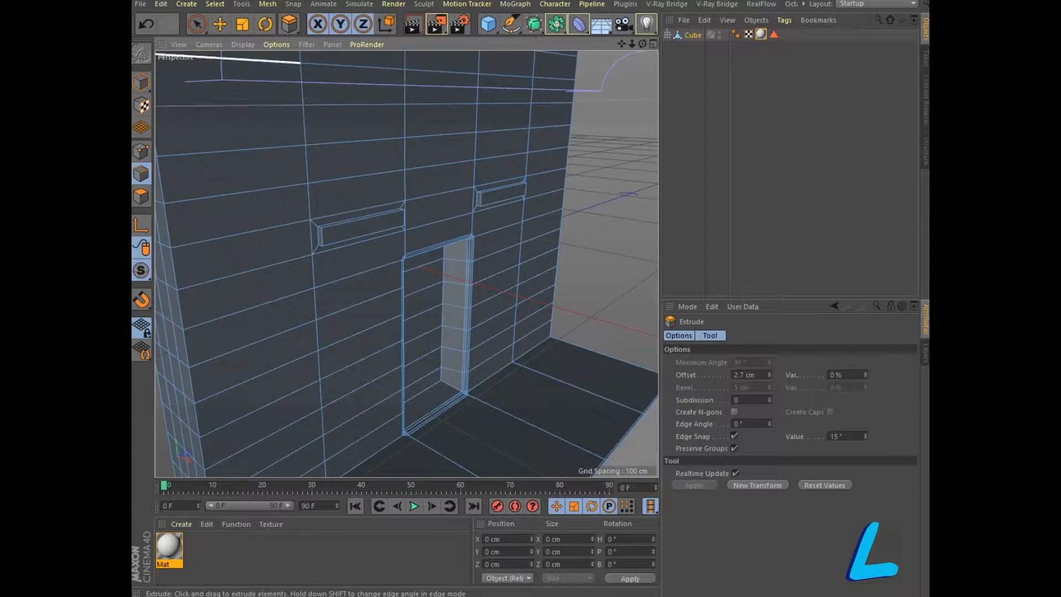
pyautogui.click(364, 217)
pyautogui.keyDown('shift'); pyautogui.click(322, 237); pyautogui.keyUp('shift')
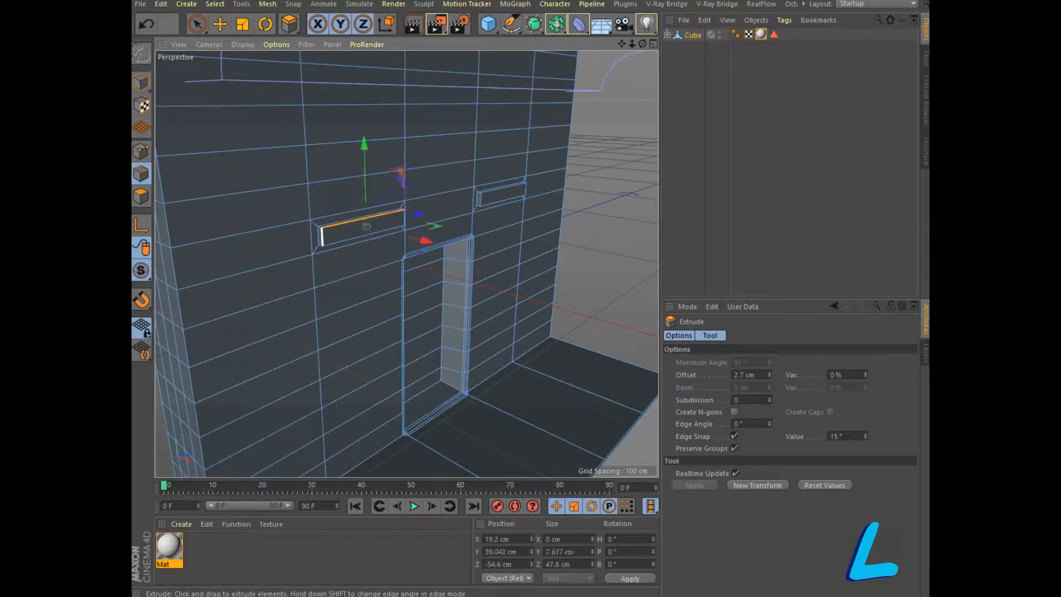
pyautogui.keyDown('shift'); pyautogui.click(363, 237); pyautogui.keyUp('shift')
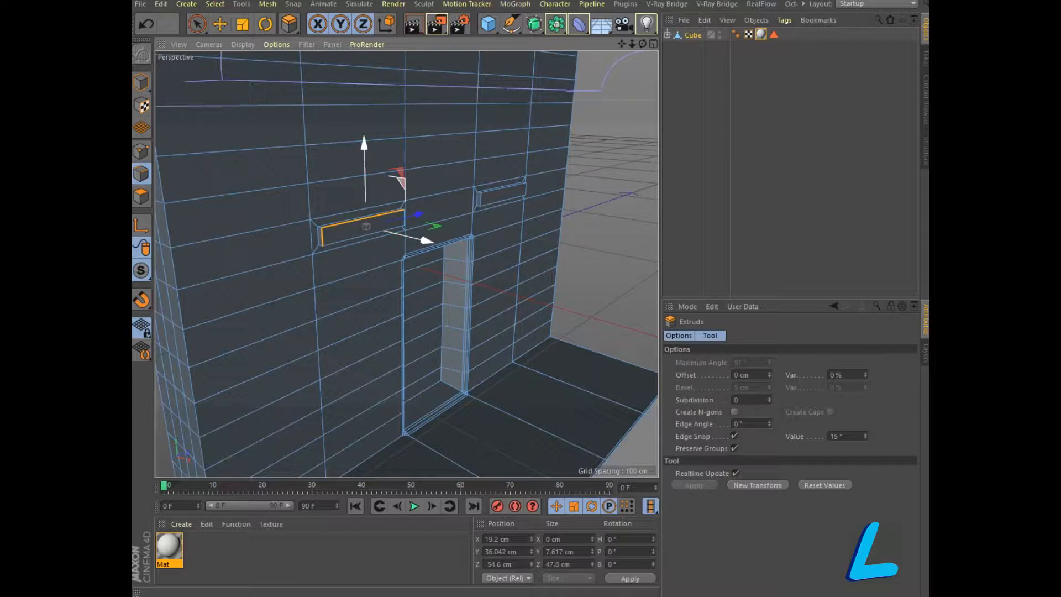
pyautogui.scroll(5, 322, 237)
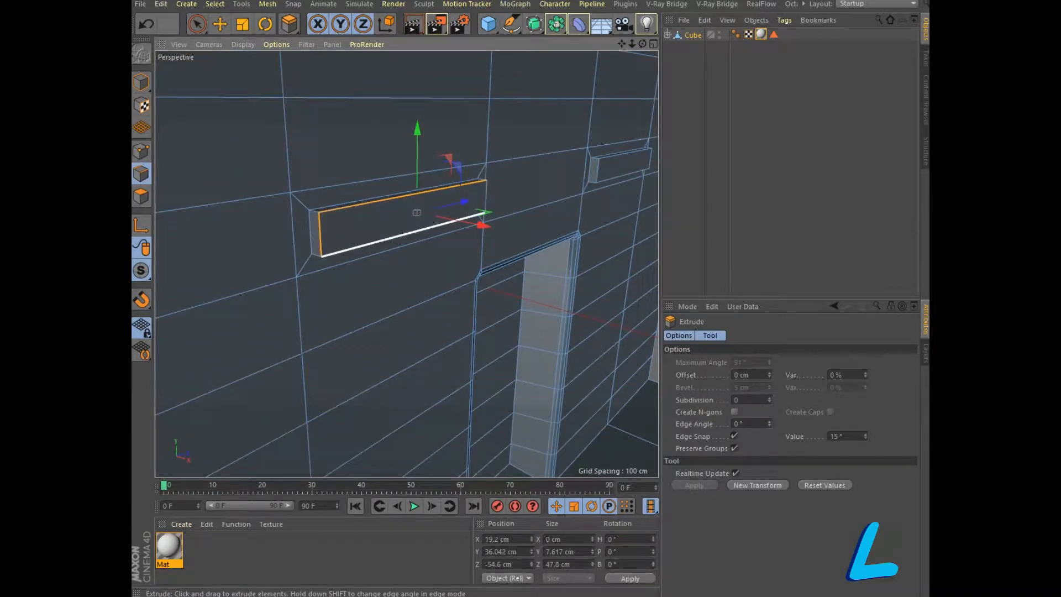
pyautogui.keyDown('shift'); pyautogui.click(357, 247); pyautogui.keyUp('shift')
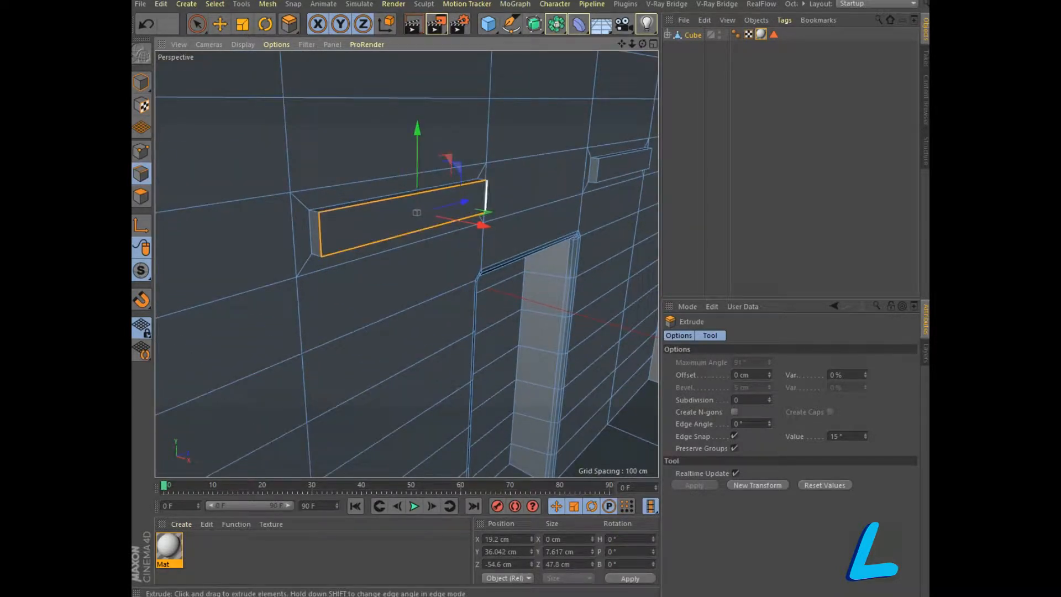
pyautogui.keyDown('alt'); pyautogui.moveTo(596, 161); pyautogui.dragTo(422, 191, button='middle'); pyautogui.keyUp('alt')
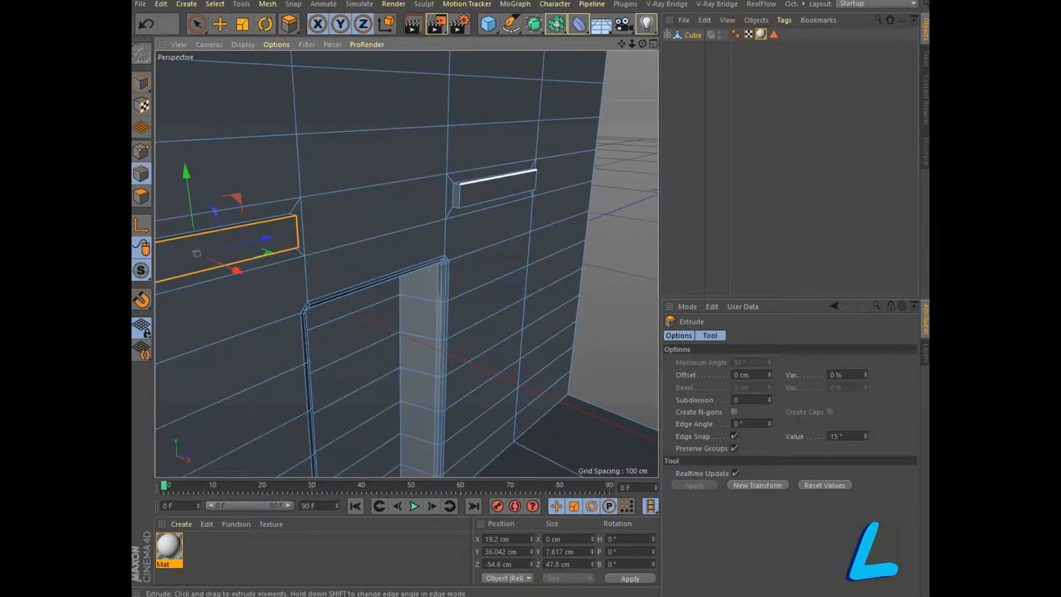
# Add the four outer-face edges of the right protruding panel to the edge selection
pyautogui.keyDown('shift'); pyautogui.click(492, 175); pyautogui.keyUp('shift')
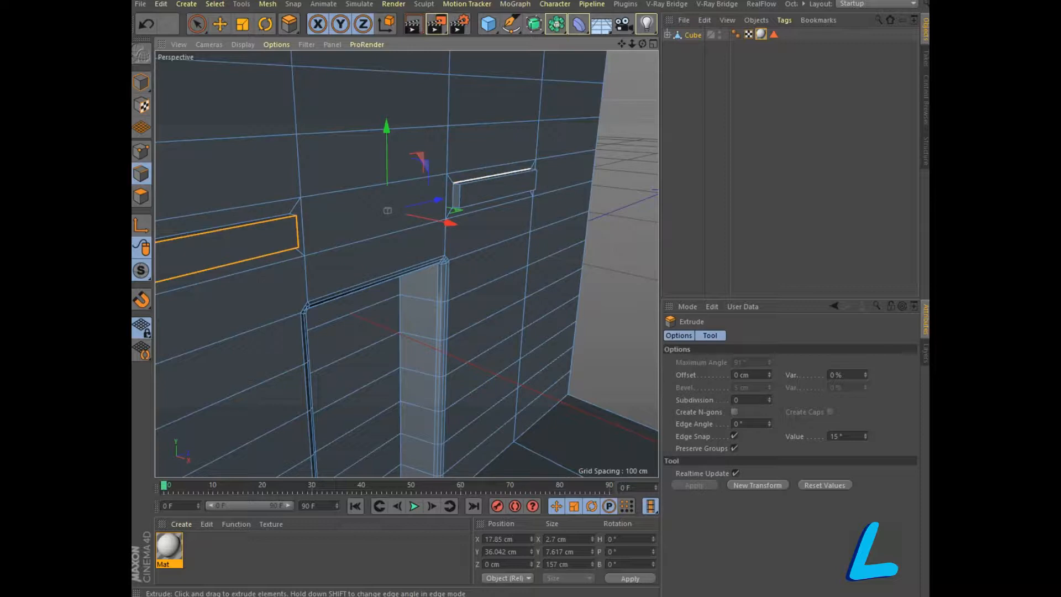
pyautogui.keyDown('ctrl'); pyautogui.click(492, 175); pyautogui.keyUp('ctrl')
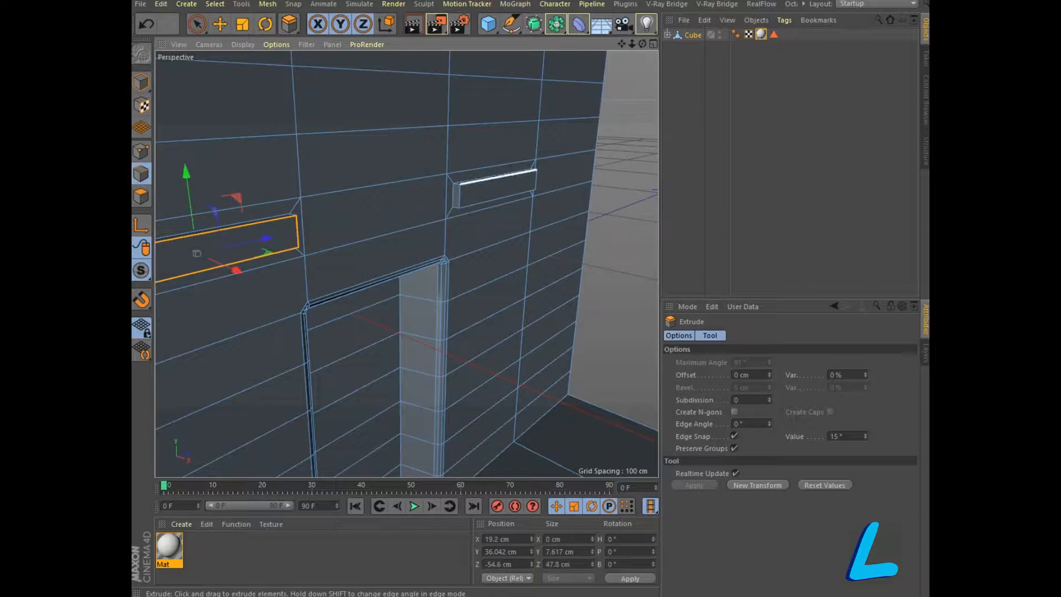
pyautogui.keyDown('shift'); pyautogui.click(497, 176); pyautogui.keyUp('shift')
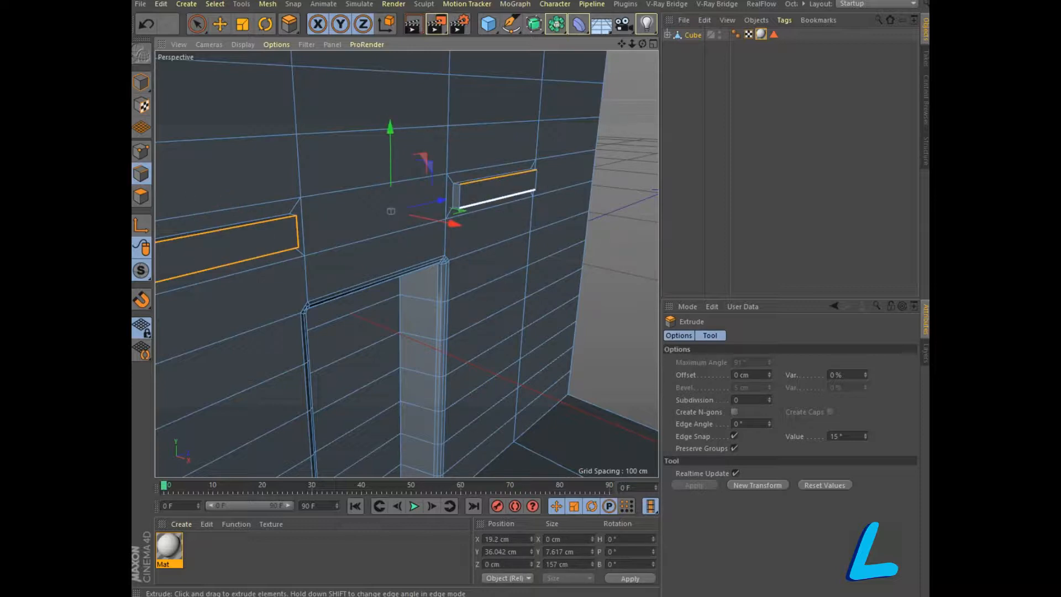
pyautogui.keyDown('shift'); pyautogui.click(498, 198); pyautogui.keyUp('shift')
pyautogui.keyDown('shift'); pyautogui.click(536, 180); pyautogui.keyUp('shift')
pyautogui.keyDown('shift'); pyautogui.click(459, 196); pyautogui.keyUp('shift')
# Try to bevel the selected edges of both panels with a 1.5 cm offset and undo the bevel
pyautogui.rightClick(476, 204)
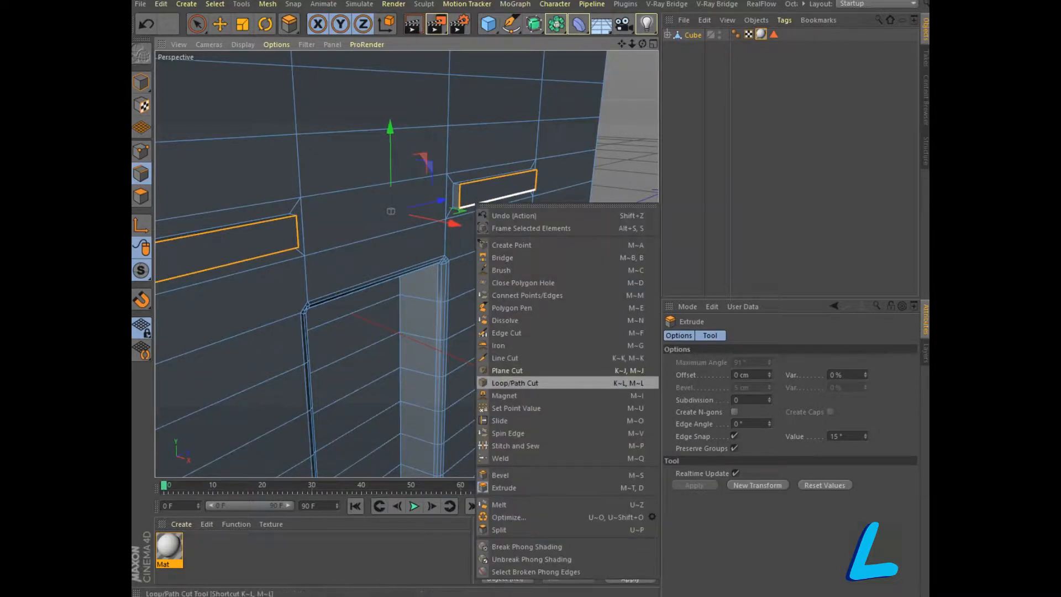
pyautogui.click(500, 475)
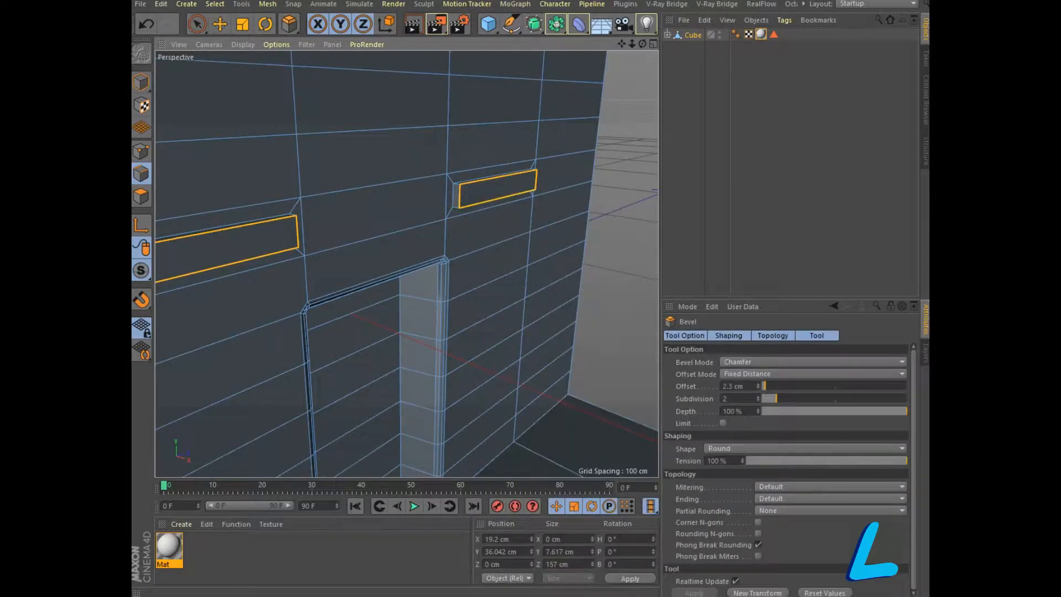
pyautogui.doubleClick(727, 386)
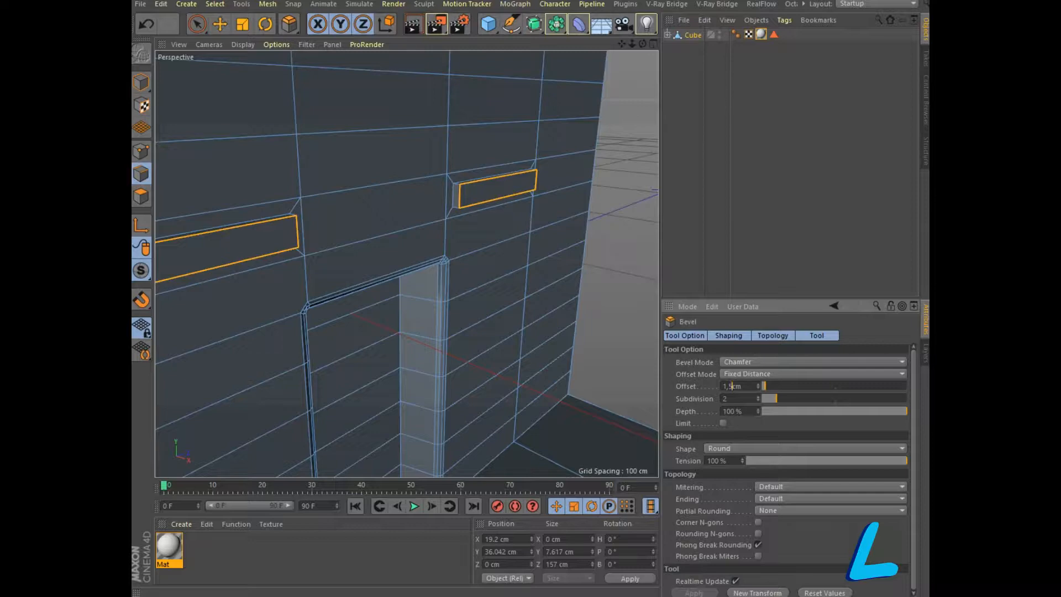
pyautogui.press('Return')
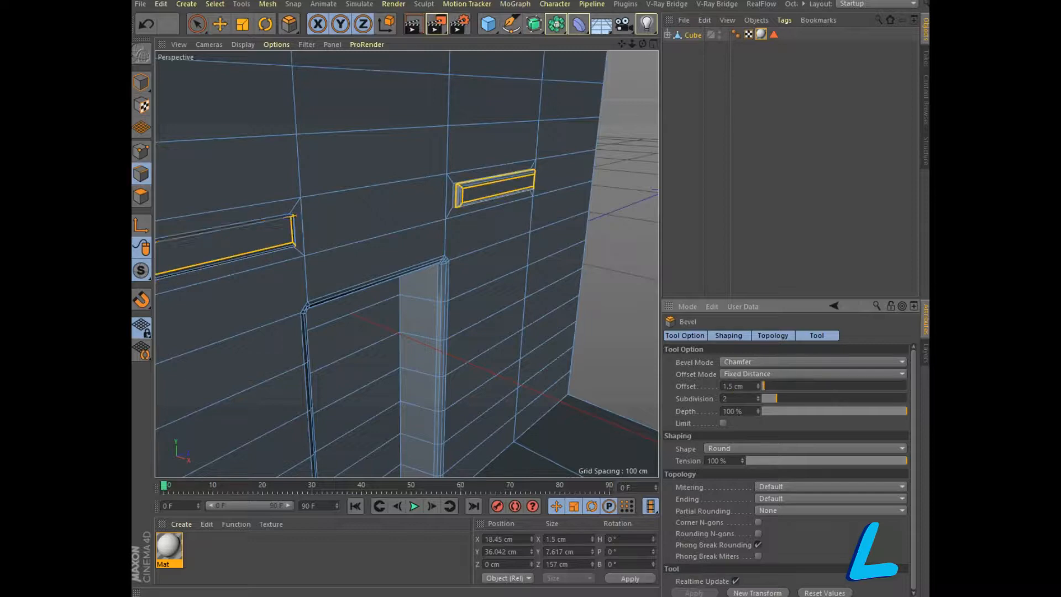
pyautogui.moveTo(642, 43)
pyautogui.mouseDown()
pyautogui.moveTo(697, 46)
pyautogui.moveTo(701, 58)
pyautogui.moveTo(597, 39)
pyautogui.moveTo(536, 83)
pyautogui.moveTo(613, 64)
pyautogui.mouseUp()
pyautogui.click(145, 24)
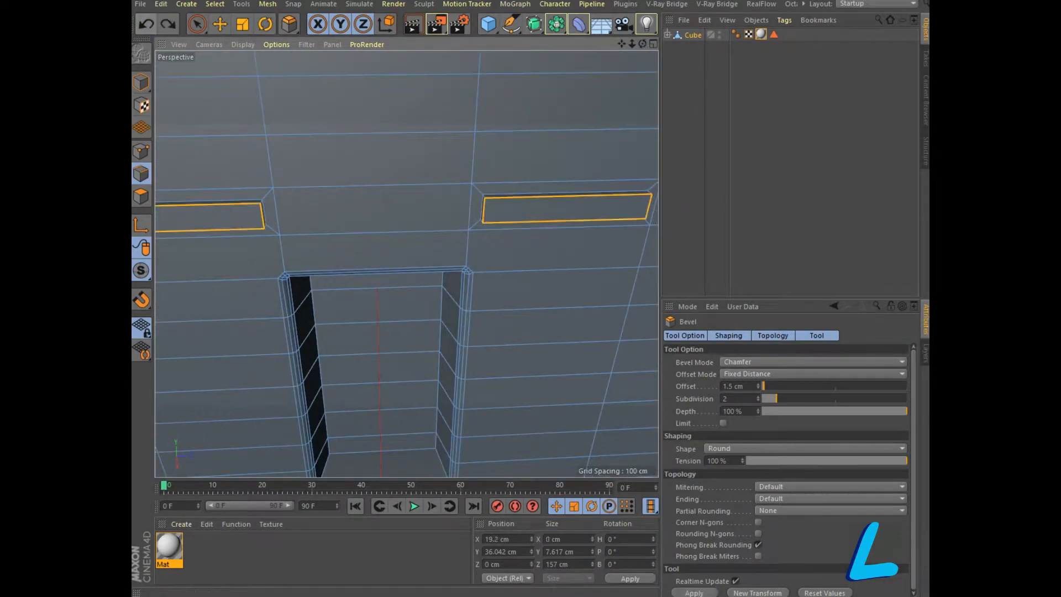
# Restart the Bevel on the selected panel edges and set its offset to 2.5 cm
pyautogui.keyDown('alt'); pyautogui.moveTo(210, 194); pyautogui.dragTo(387, 225, button='middle'); pyautogui.keyUp('alt')
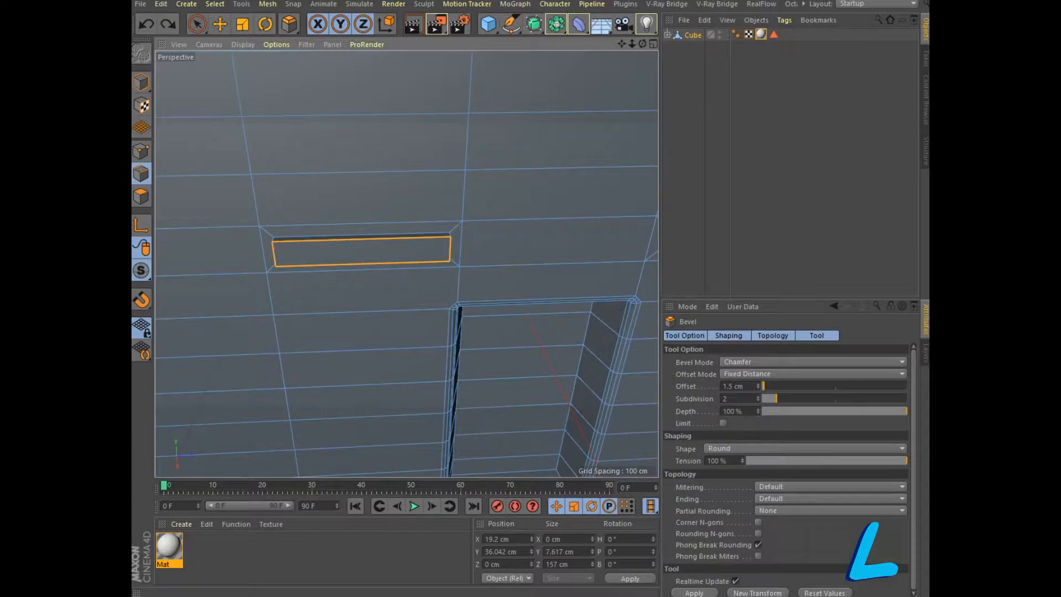
pyautogui.rightClick(417, 223)
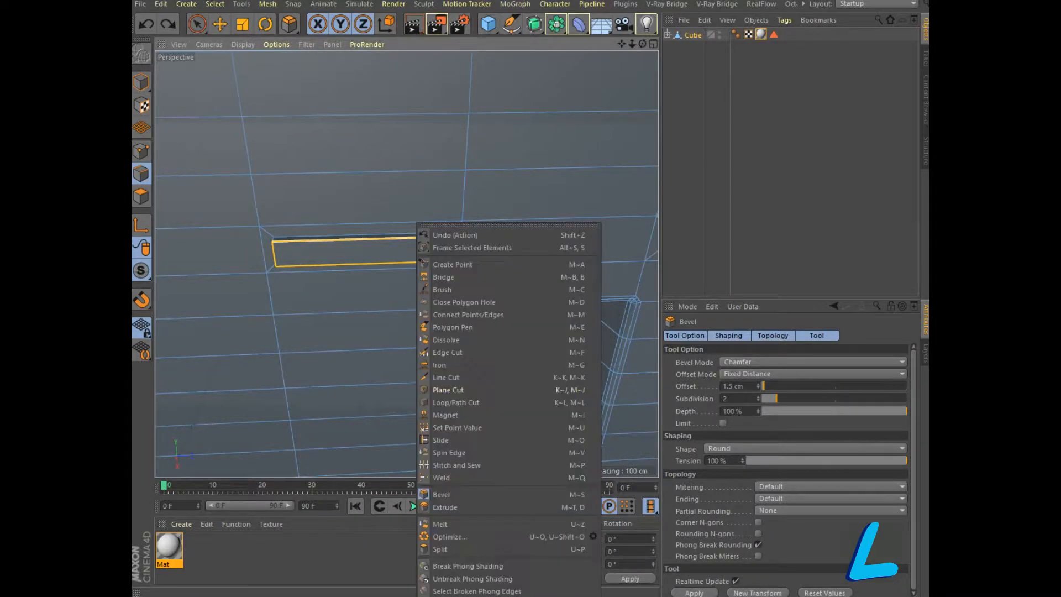
pyautogui.click(441, 494)
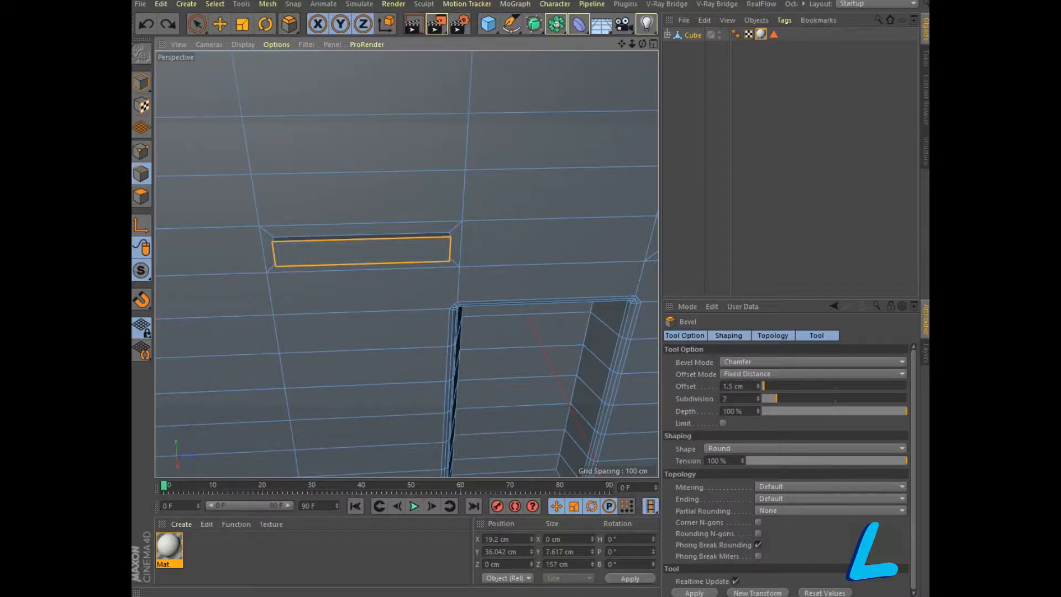
pyautogui.click(758, 384)
pyautogui.moveTo(642, 44); pyautogui.dragTo(700, 64)
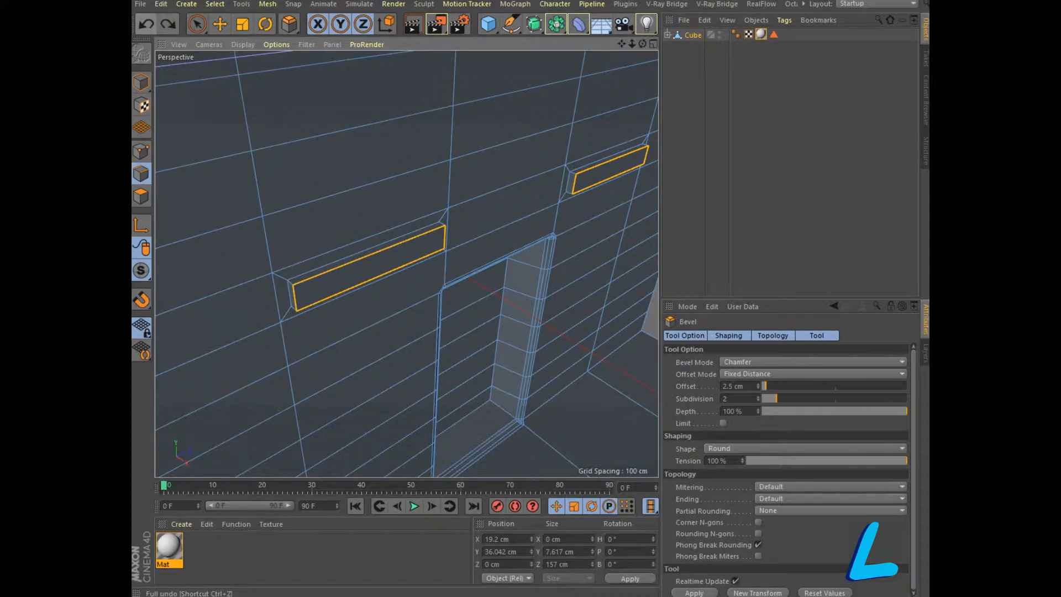
# Undo the edge selections made on both protruding panels
pyautogui.click(146, 24)
pyautogui.click(146, 24)
pyautogui.click(146, 23)
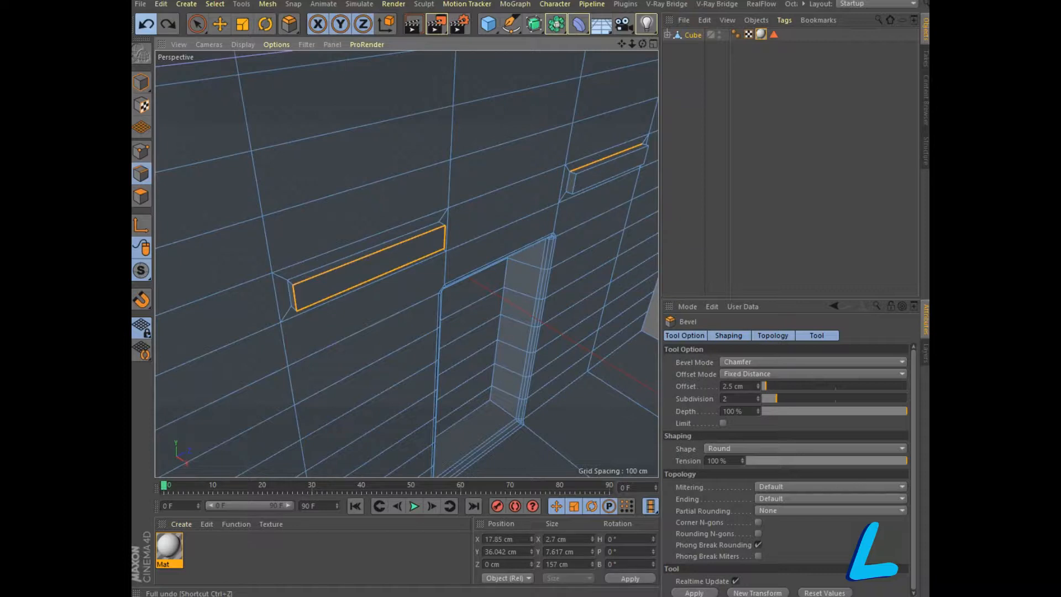
pyautogui.click(146, 24)
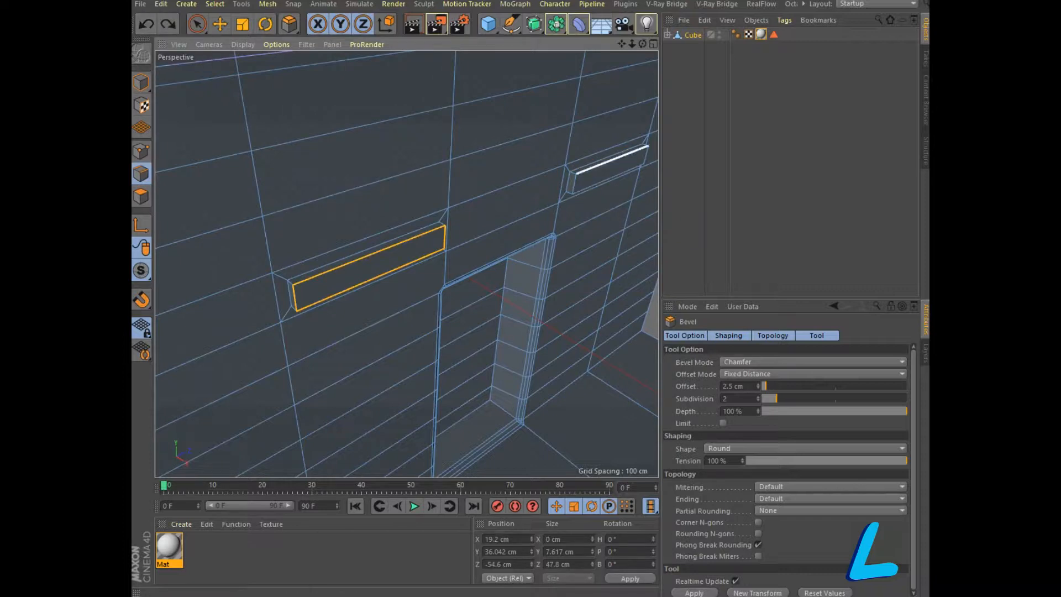
pyautogui.click(146, 24)
pyautogui.click(146, 23)
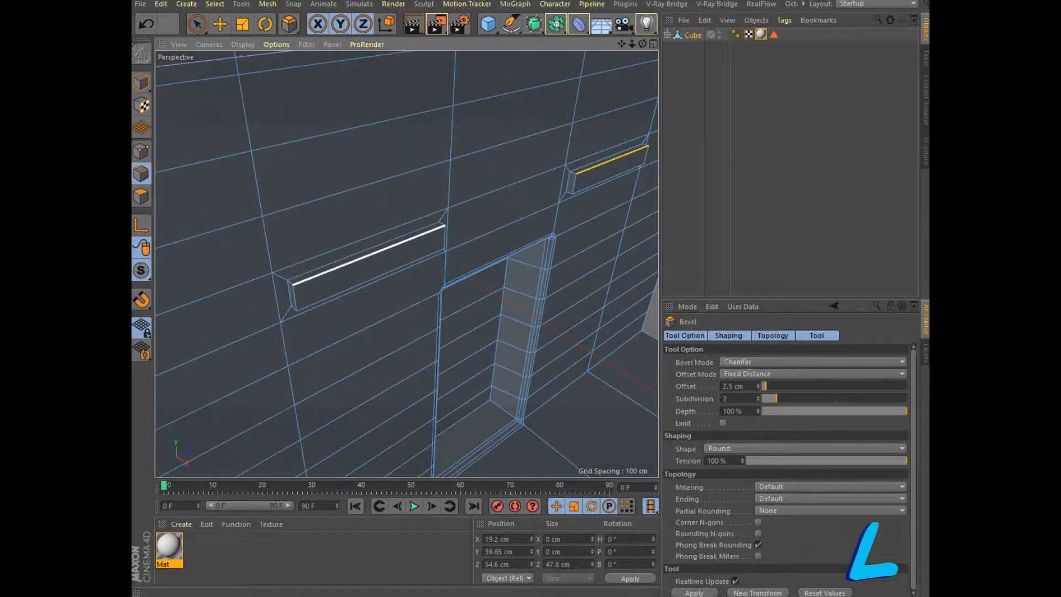
# Reselect all four outer-face edges of the left protruding panel
pyautogui.click(369, 255)
pyautogui.keyDown('shift'); pyautogui.click(315, 303); pyautogui.keyUp('shift')
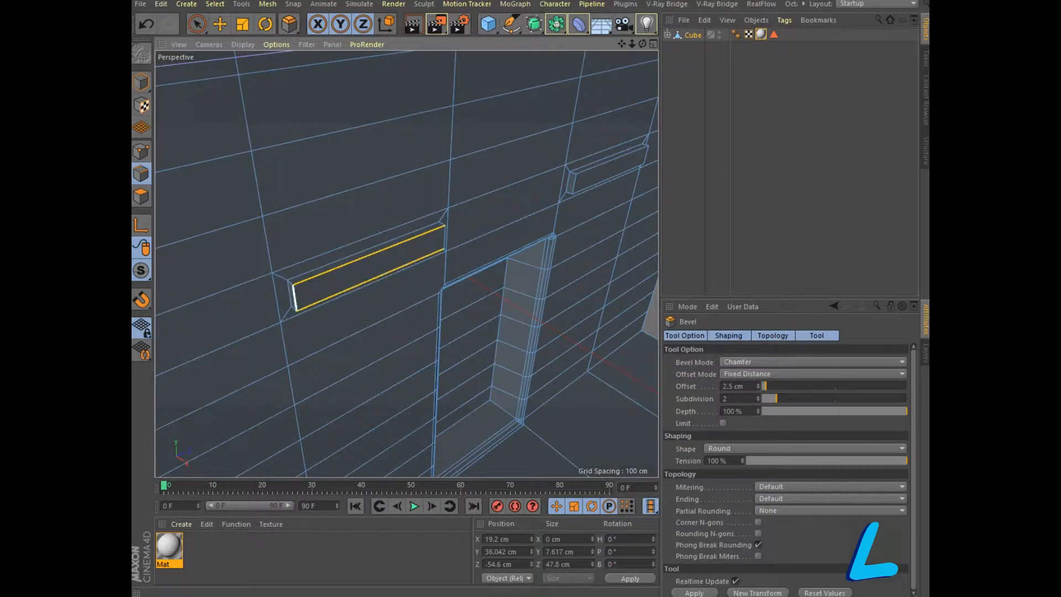
pyautogui.keyDown('shift'); pyautogui.click(295, 298); pyautogui.keyUp('shift')
pyautogui.keyDown('alt'); pyautogui.moveTo(407, 266); pyautogui.dragTo(407, 263); pyautogui.keyUp('alt')
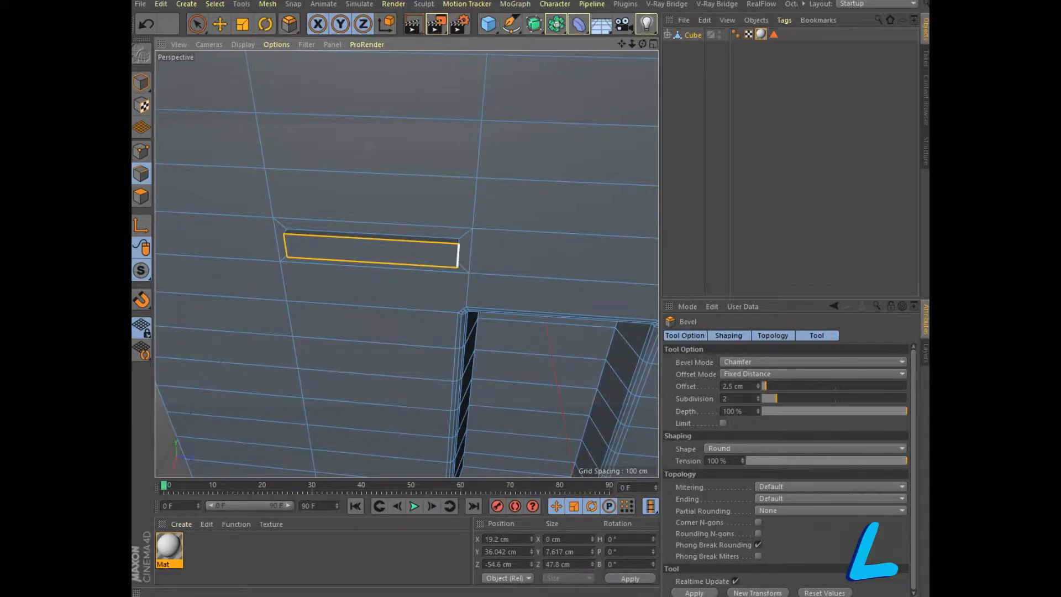
pyautogui.keyDown('alt'); pyautogui.moveTo(408, 265); pyautogui.dragTo(408, 264); pyautogui.keyUp('alt')
# Add the right panel's four outer-face edges to the selection again and set the bevel offset to 1.5 cm
pyautogui.click(453, 274)
pyautogui.keyDown('shift'); pyautogui.click(452, 298); pyautogui.keyUp('shift')
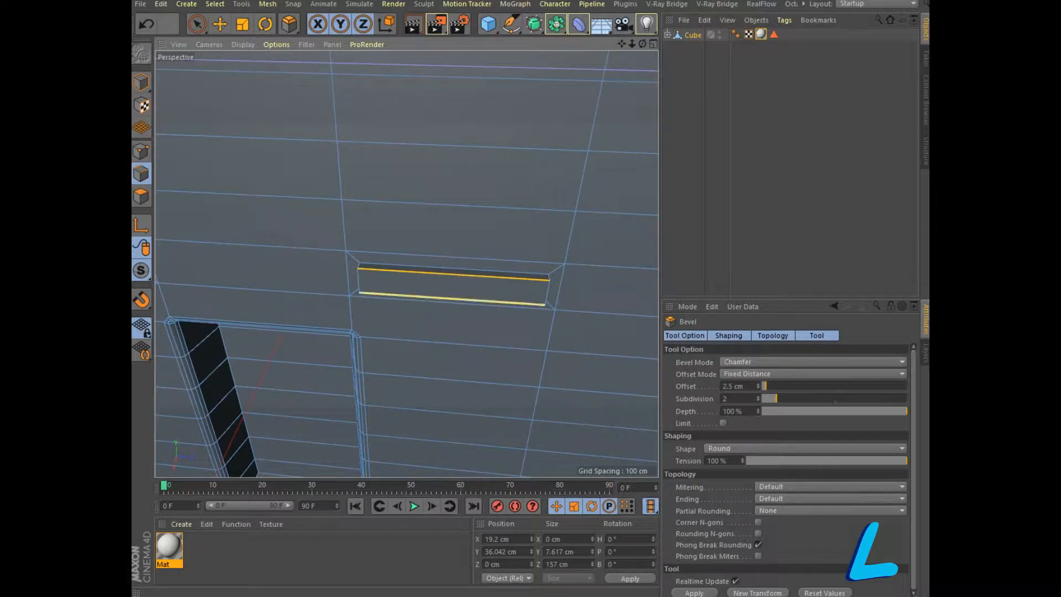
pyautogui.keyDown('shift'); pyautogui.click(548, 291); pyautogui.keyUp('shift')
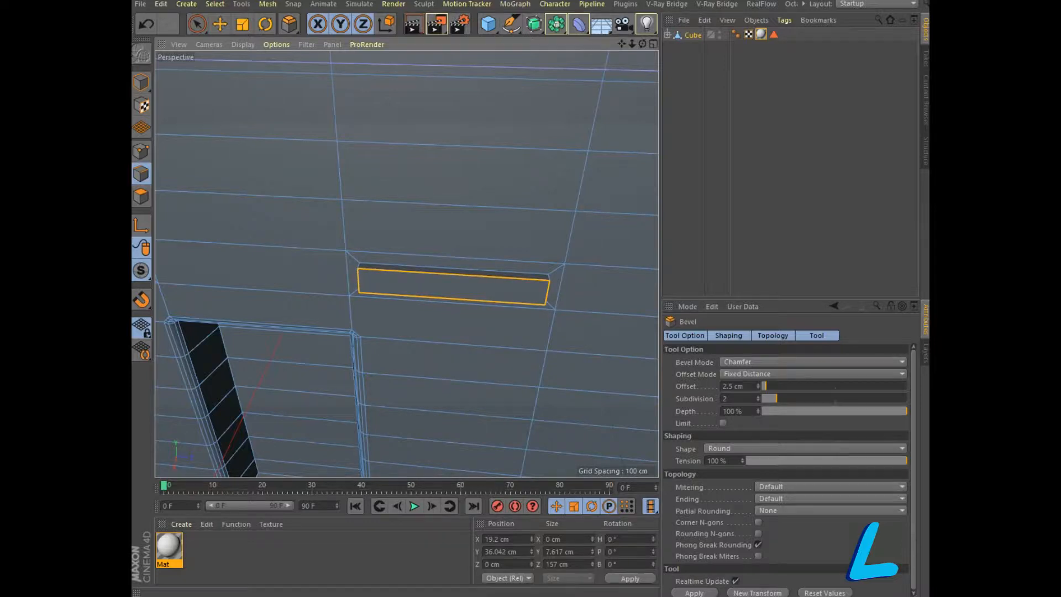
pyautogui.moveTo(733, 386); pyautogui.dragTo(724, 386)
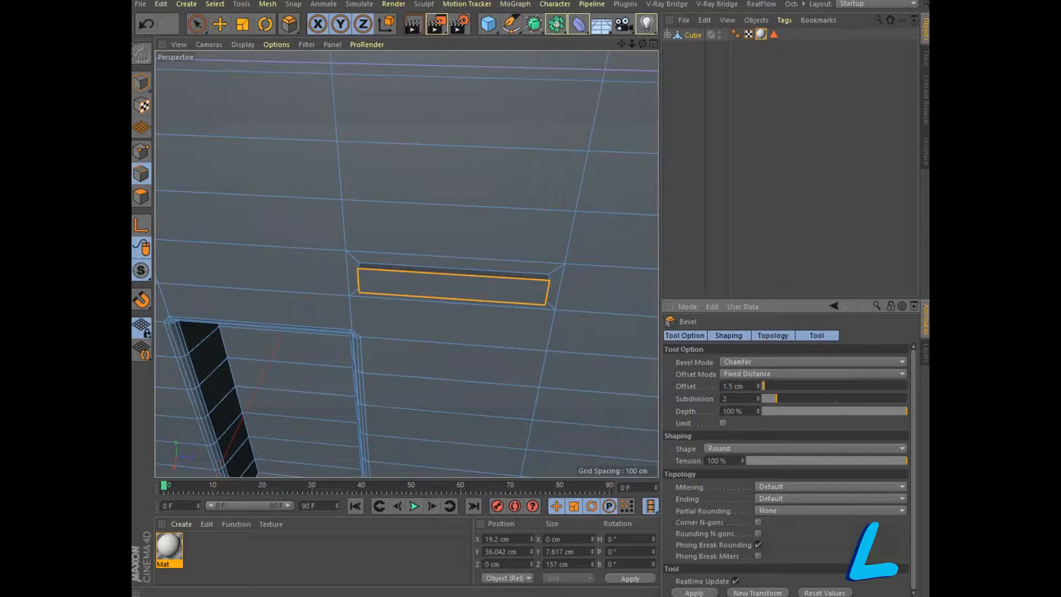
pyautogui.scroll(-5, 407, 265)
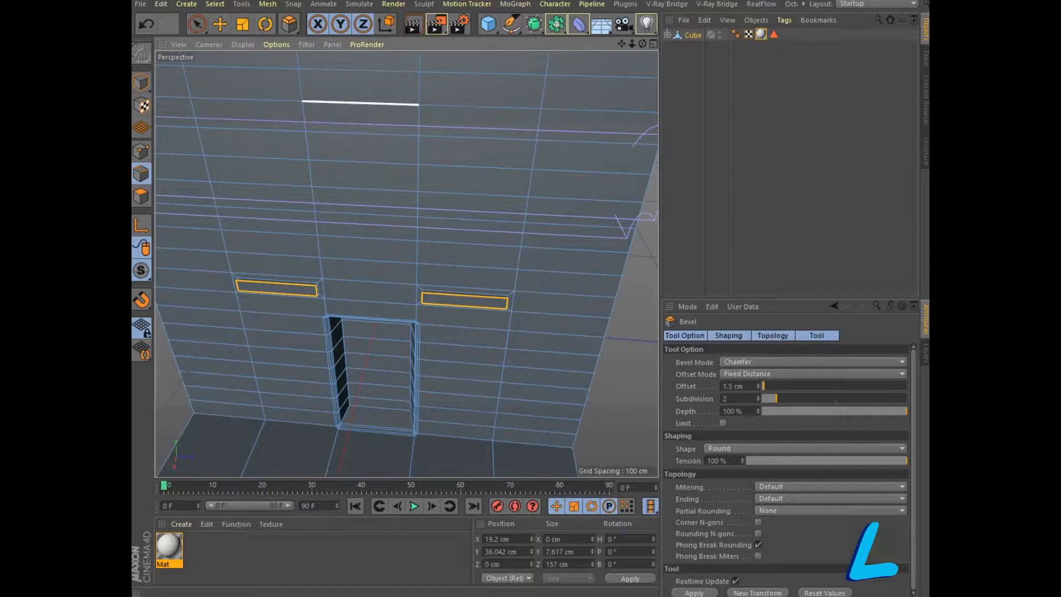
# Undo the repeated edge selections on the left and right panels
pyautogui.click(146, 24)
pyautogui.click(145, 24)
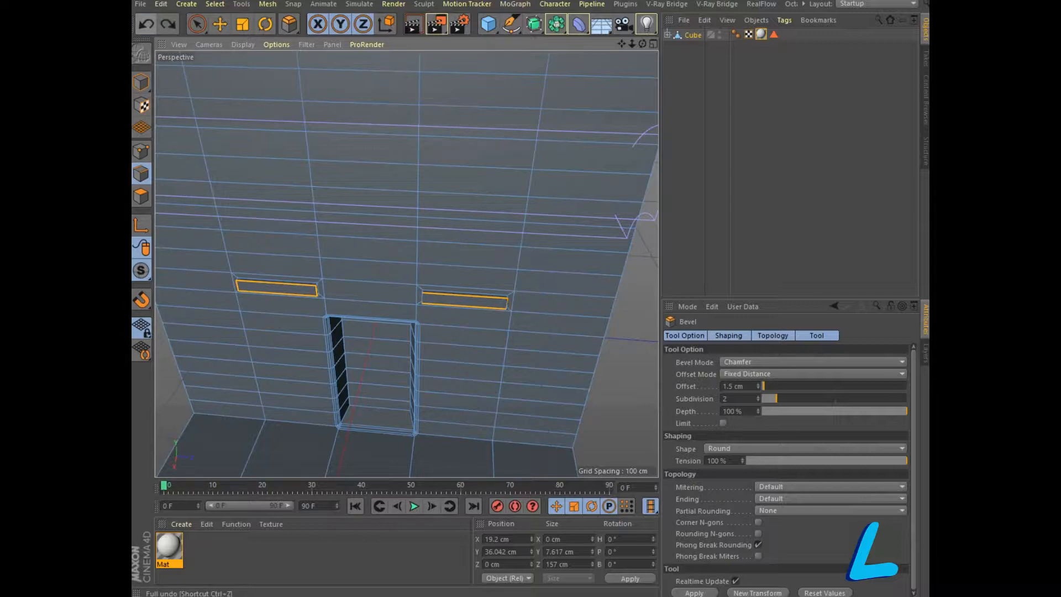
pyautogui.click(146, 24)
pyautogui.click(146, 24)
pyautogui.click(146, 24)
pyautogui.scroll(5, 348, 260)
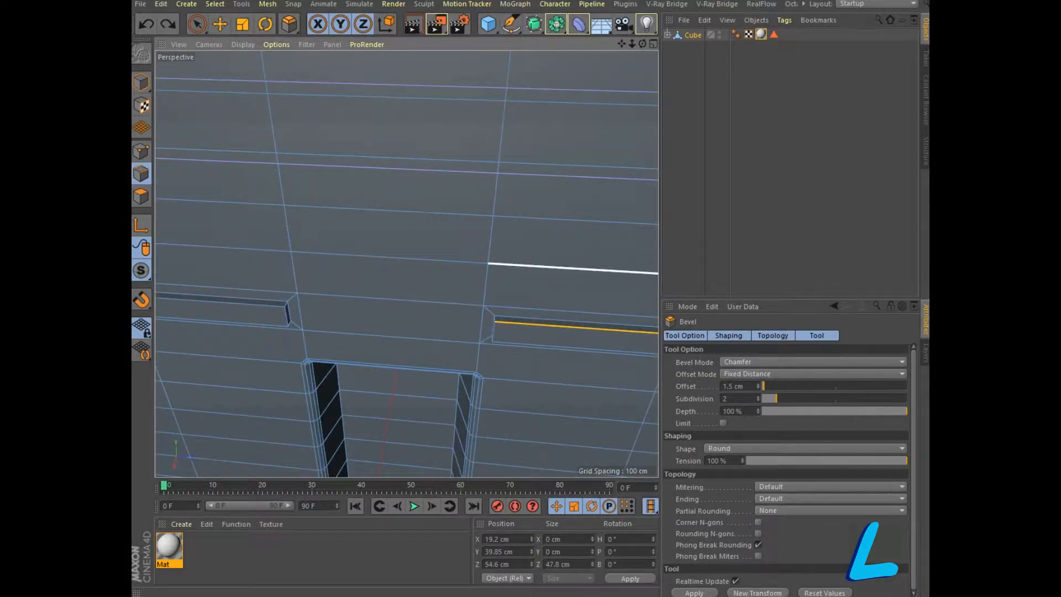
pyautogui.click(145, 24)
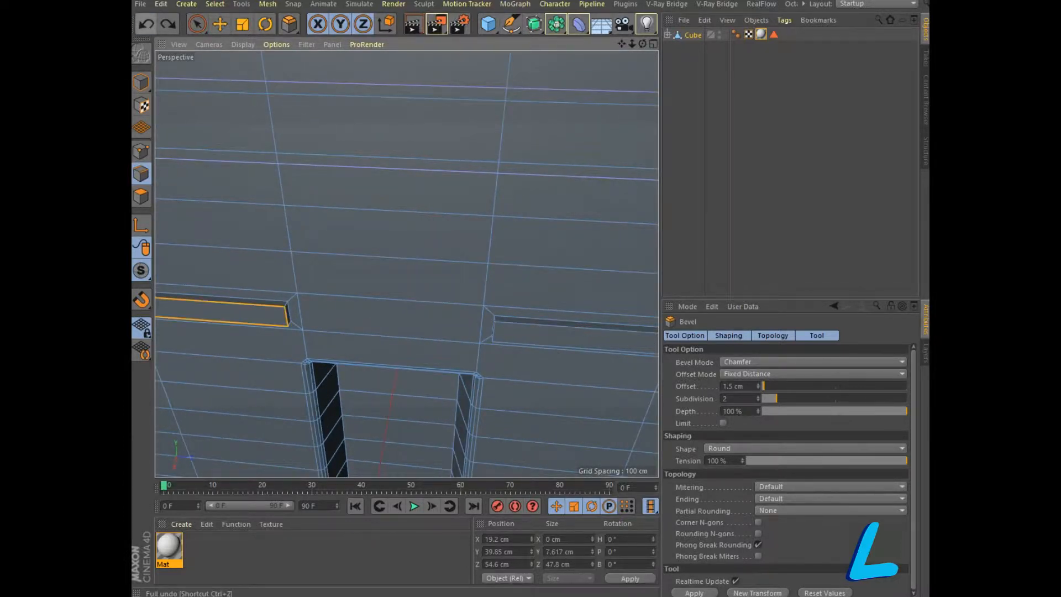
# Deselect the cube object
pyautogui.click(791, 149)
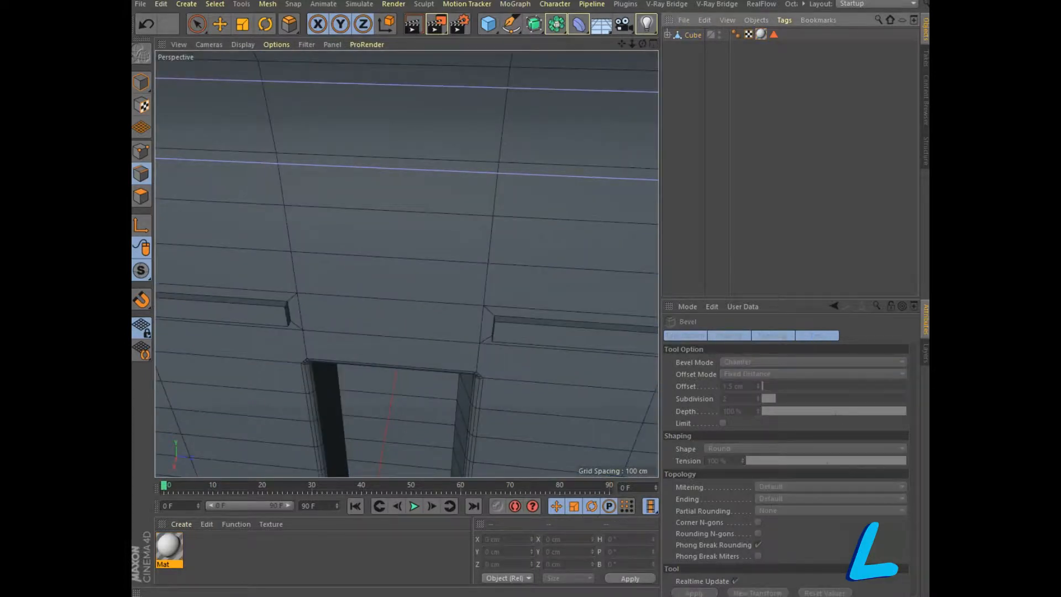
pyautogui.scroll(-4, 446, 291)
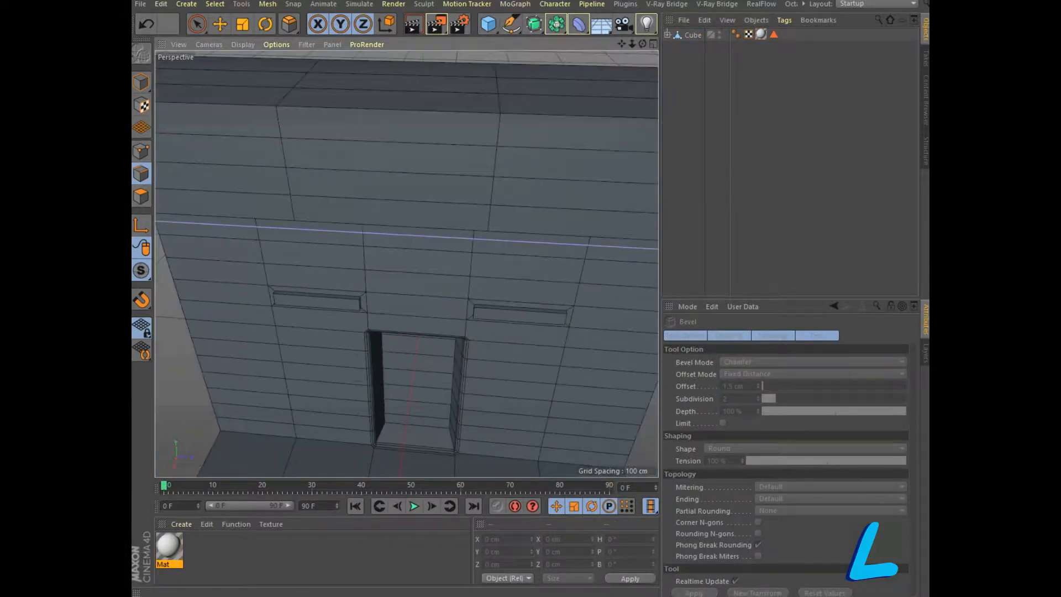
pyautogui.scroll(3, 313, 310)
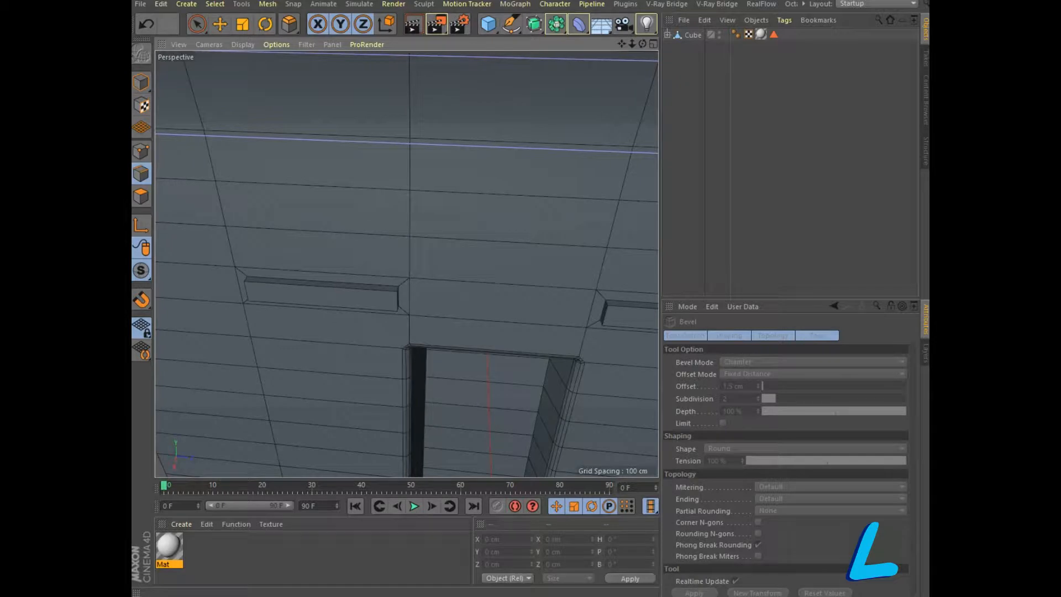
# Reselect the cube and add the right protruding panel's outer-face edges to the left panel's edge selection
pyautogui.click(693, 35)
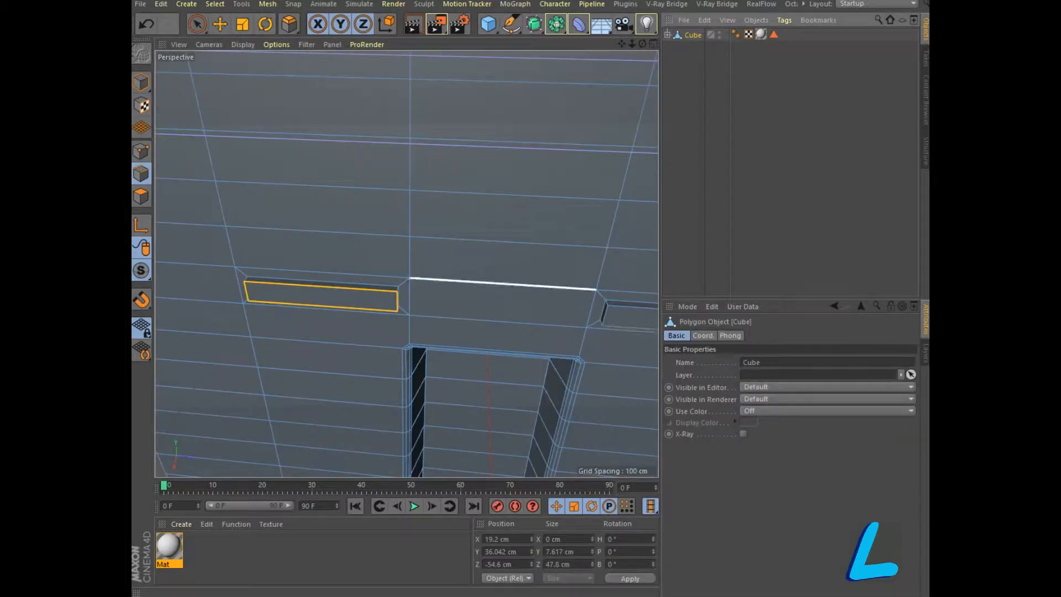
pyautogui.moveTo(622, 44); pyautogui.dragTo(453, 55)
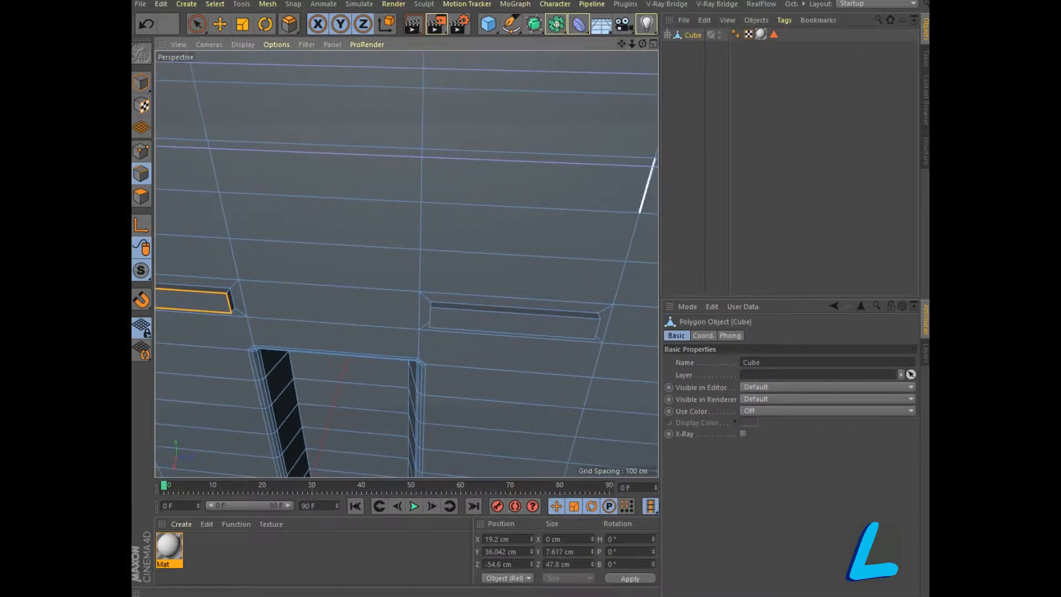
pyautogui.click(515, 312)
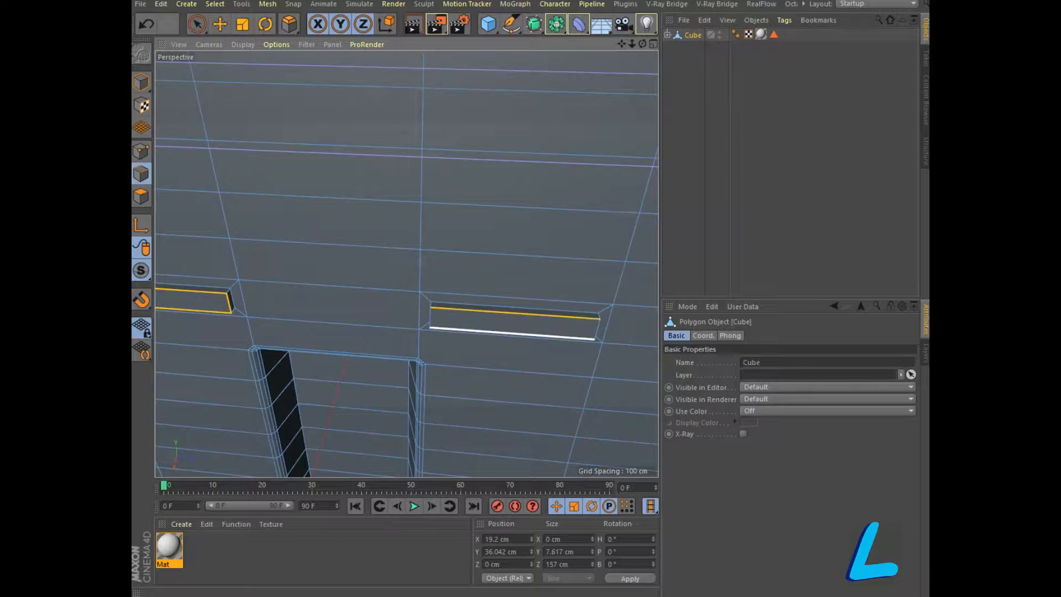
pyautogui.keyDown('shift'); pyautogui.click(597, 330); pyautogui.keyUp('shift')
pyautogui.keyDown('shift'); pyautogui.click(500, 335); pyautogui.keyUp('shift')
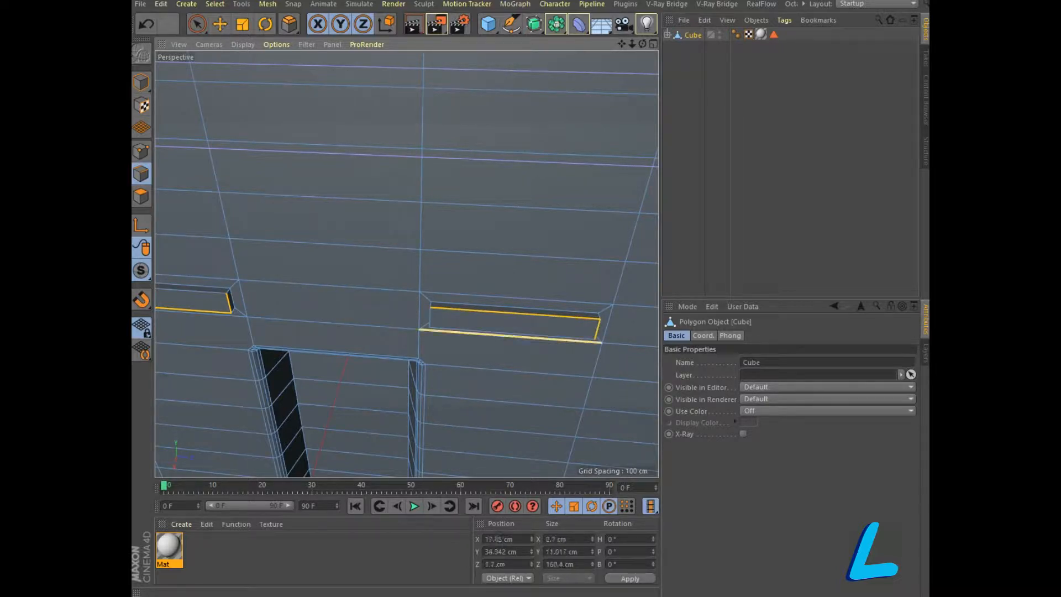
pyautogui.scroll(5, 499, 332)
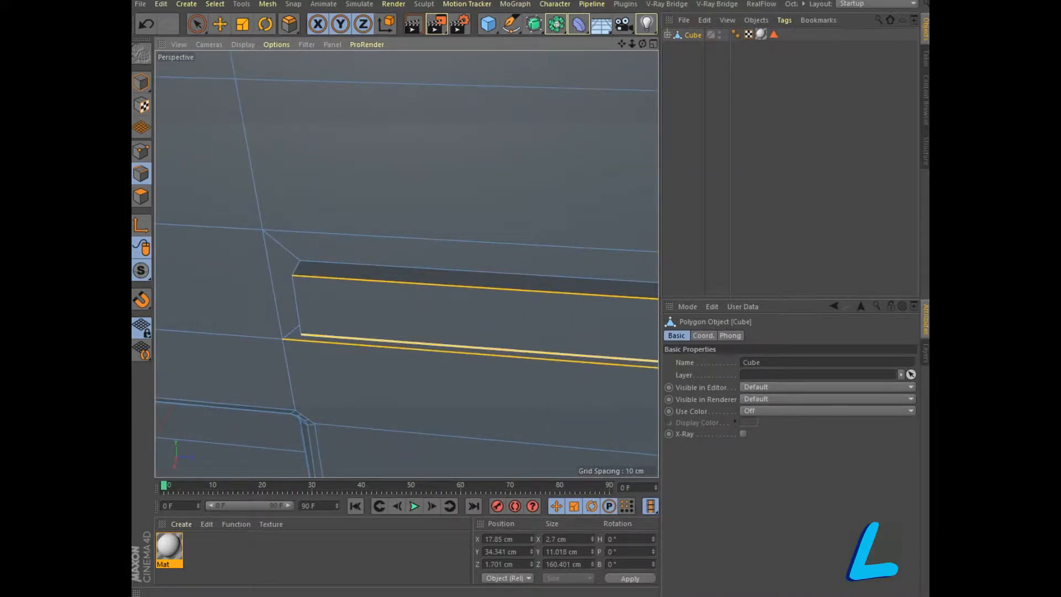
pyautogui.keyDown('shift'); pyautogui.click(470, 346); pyautogui.keyUp('shift')
pyautogui.keyDown('shift'); pyautogui.click(470, 353); pyautogui.keyUp('shift')
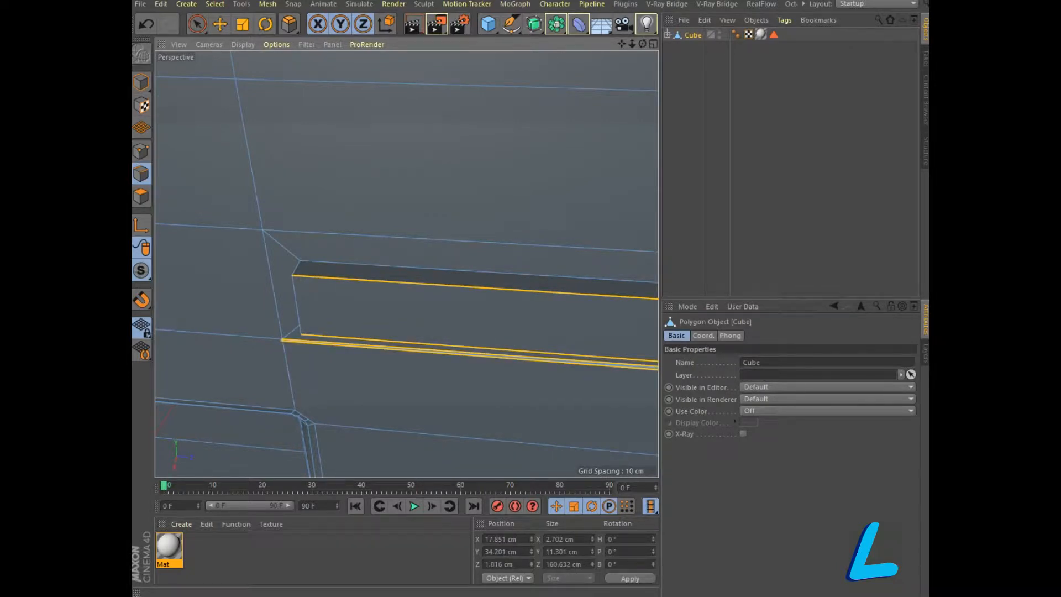
pyautogui.scroll(-8, 421, 334)
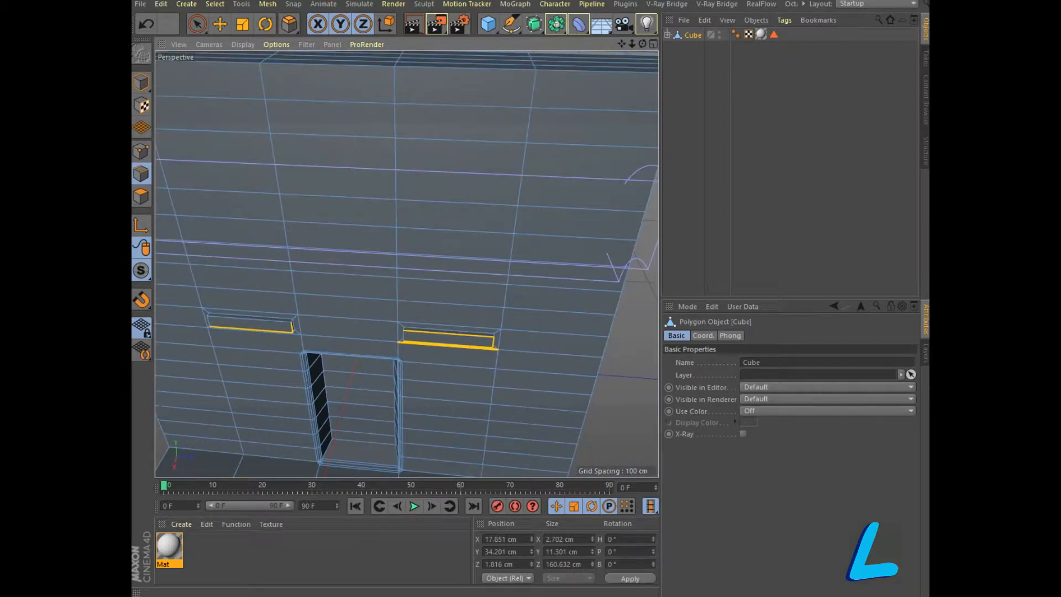
pyautogui.click(141, 83)
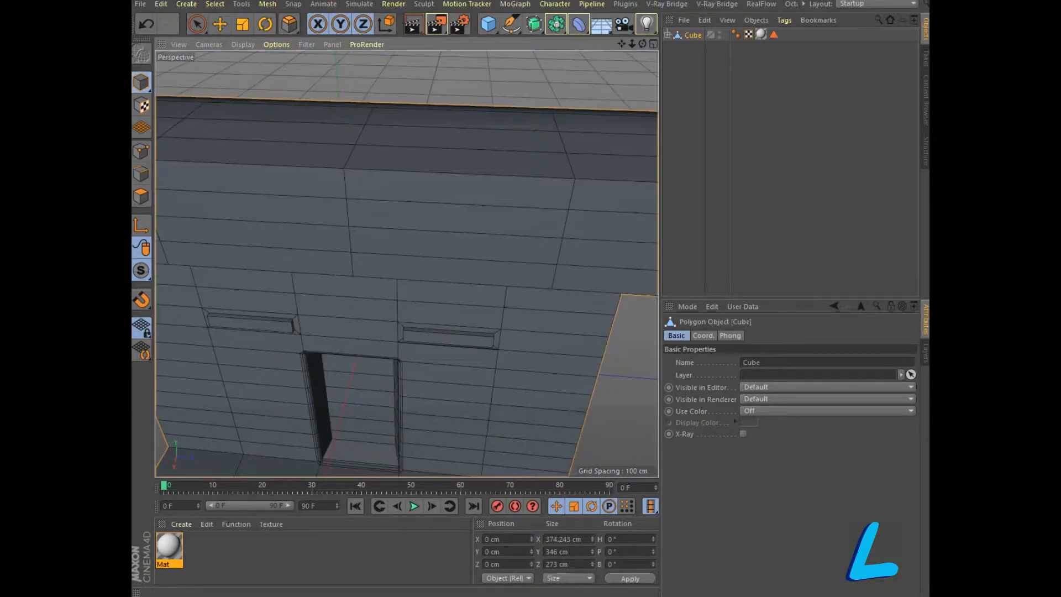
pyautogui.click(141, 196)
pyautogui.click(141, 174)
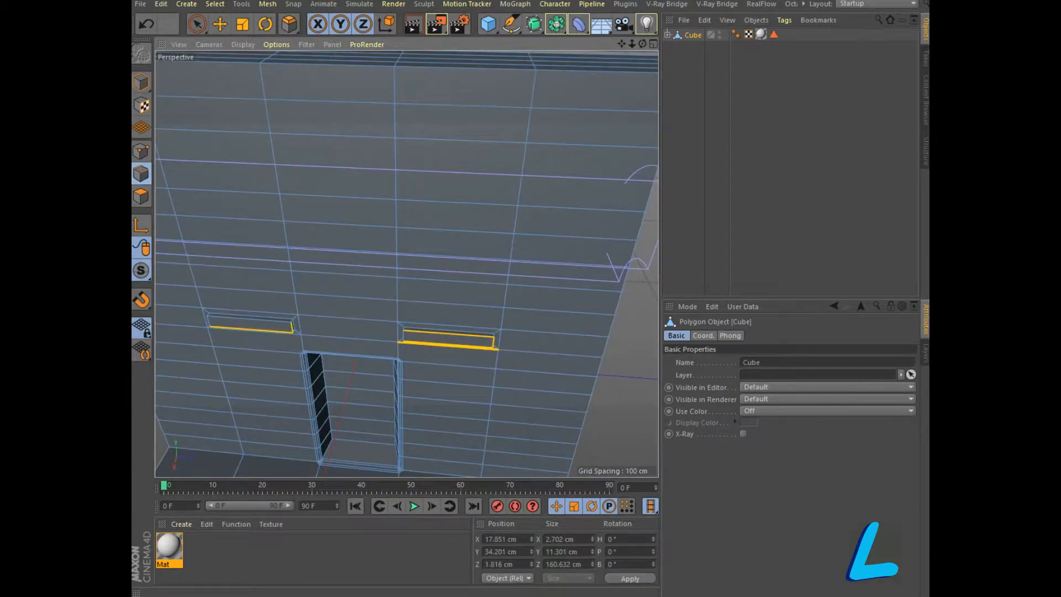
pyautogui.scroll(4, 372, 248)
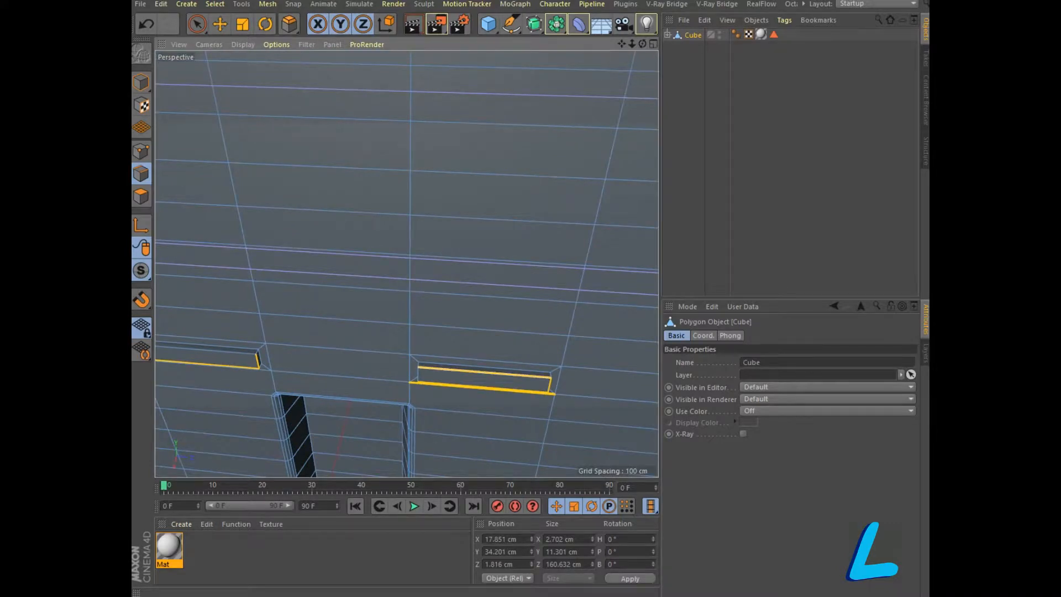
pyautogui.scroll(6, 493, 374)
pyautogui.scroll(-3, 540, 405)
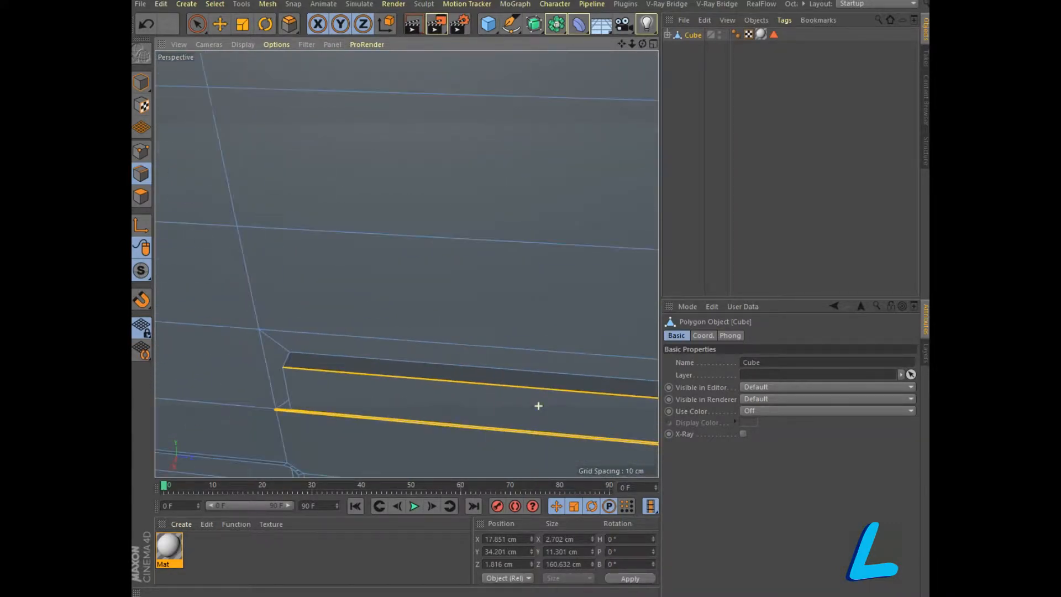
# Switch to Live Selection and try picking the right panel's upper and lower edges individually
pyautogui.hotkey('ctrl', 'z')
pyautogui.hotkey('ctrl', 'y')
pyautogui.press('space')
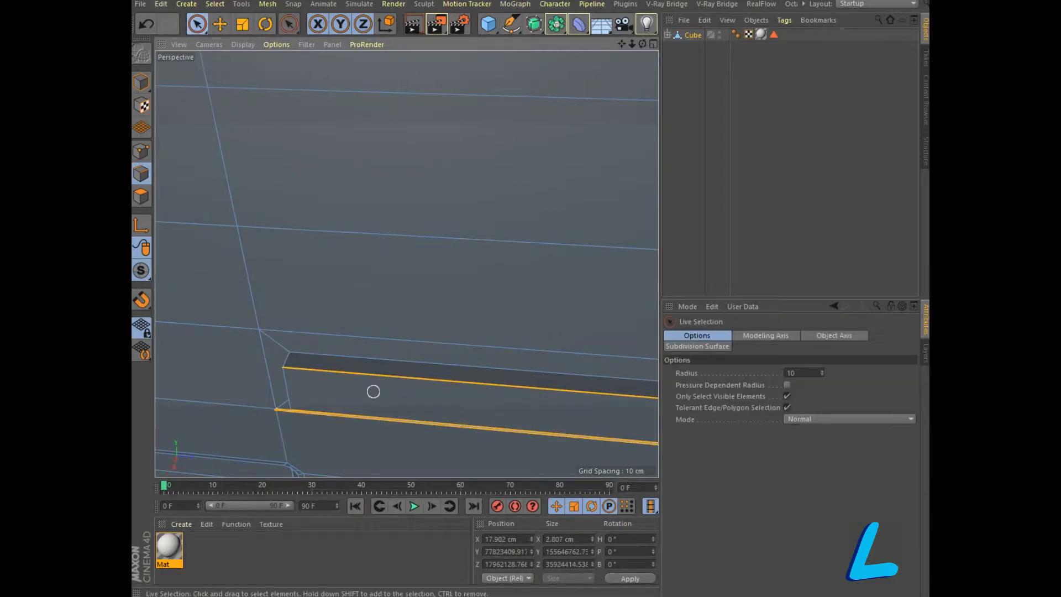
pyautogui.click(375, 373)
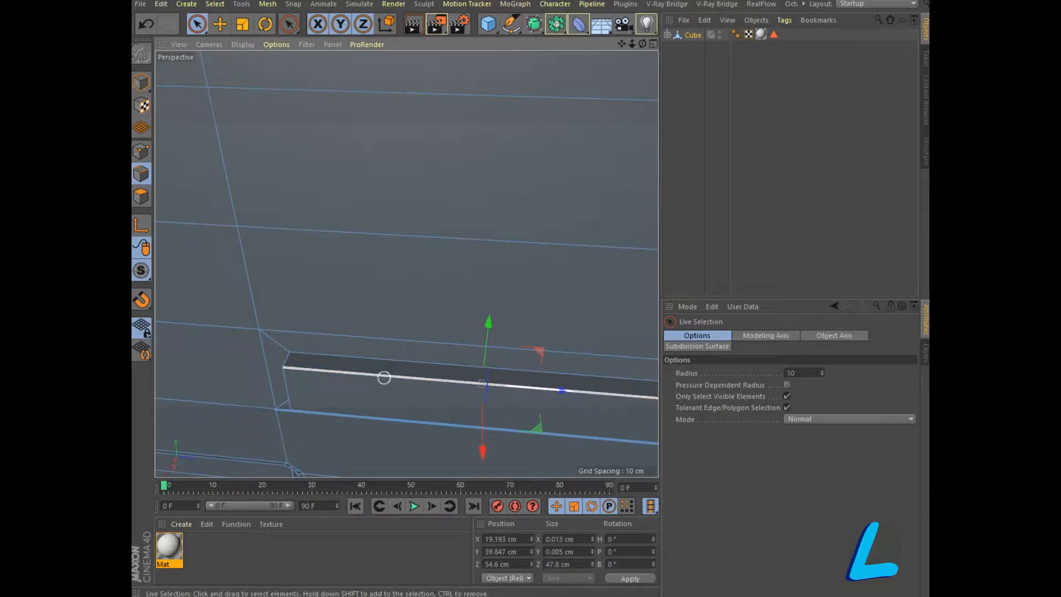
pyautogui.click(391, 419)
# Clear the edge selection on the wall with the two protruding panels
pyautogui.scroll(-2, 441, 313)
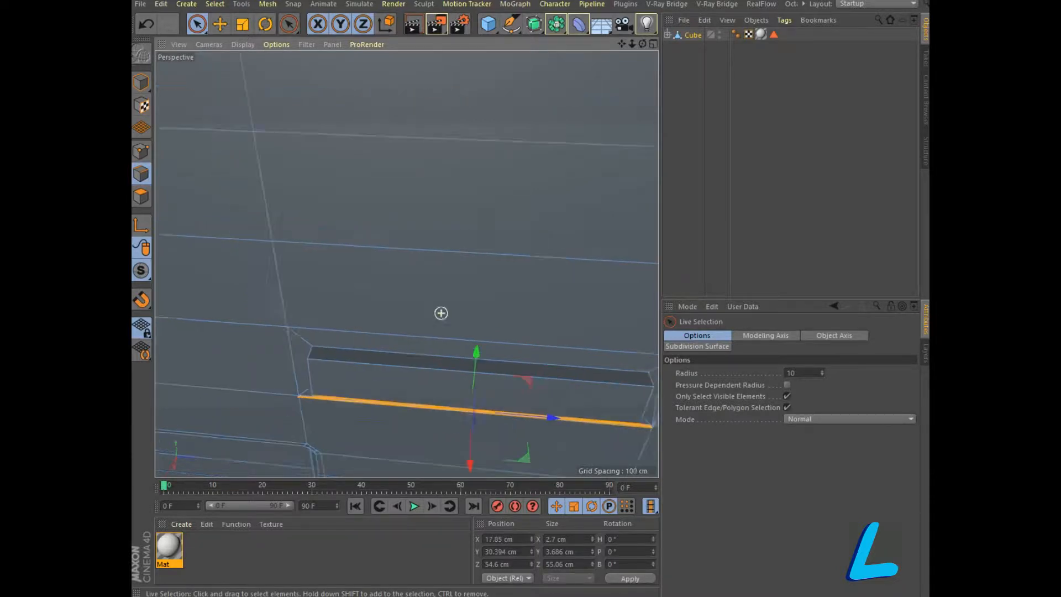
pyautogui.scroll(-2, 441, 313)
pyautogui.scroll(1, 499, 295)
pyautogui.moveTo(642, 44); pyautogui.dragTo(719, 51)
pyautogui.scroll(-4, 566, 234)
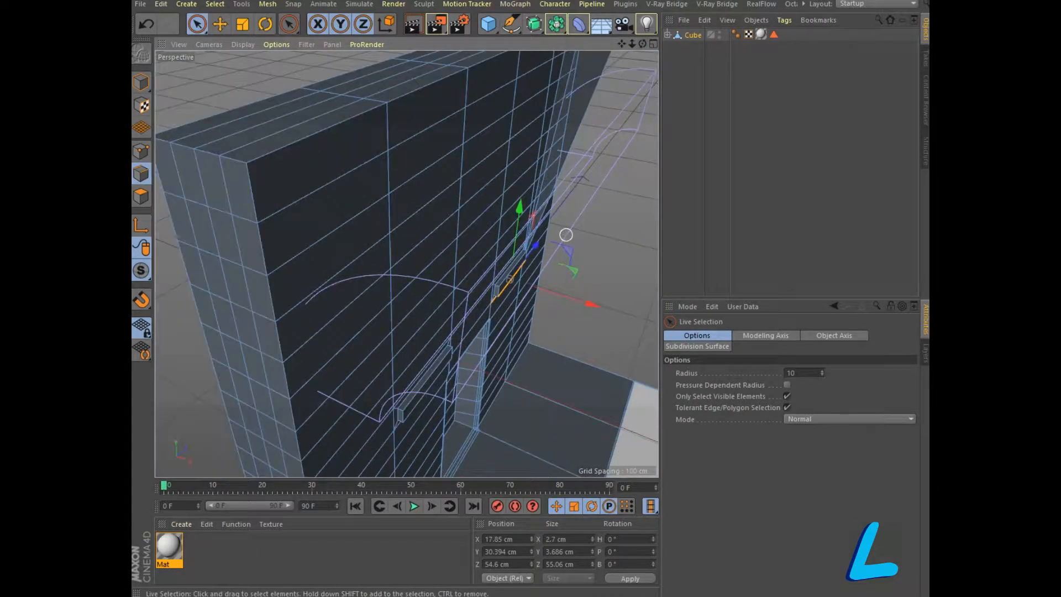
pyautogui.moveTo(621, 43); pyautogui.dragTo(572, 1)
pyautogui.click(602, 204)
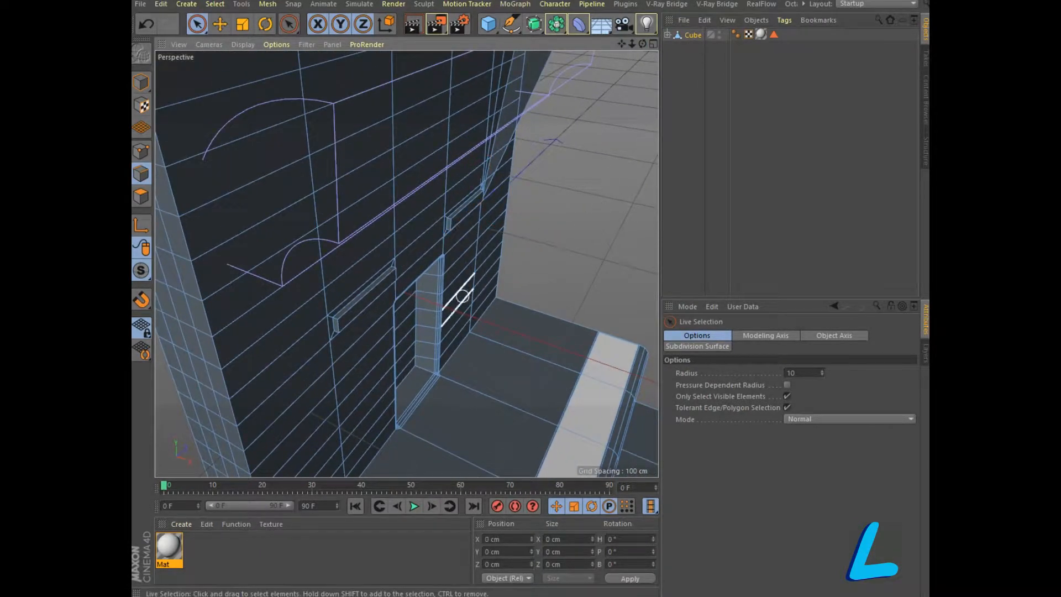
# Select the four outer-face edges of the left protruding panel with Live Selection
pyautogui.scroll(3, 453, 296)
pyautogui.scroll(2, 453, 296)
pyautogui.moveTo(622, 44); pyautogui.dragTo(599, 11)
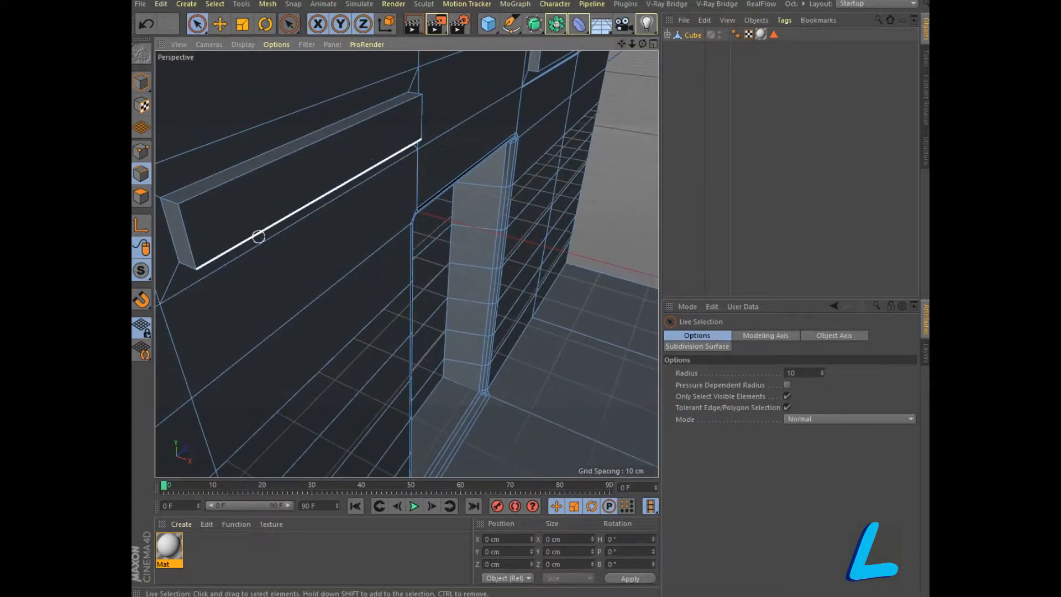
pyautogui.click(266, 228)
pyautogui.keyDown('shift'); pyautogui.click(254, 168); pyautogui.keyUp('shift')
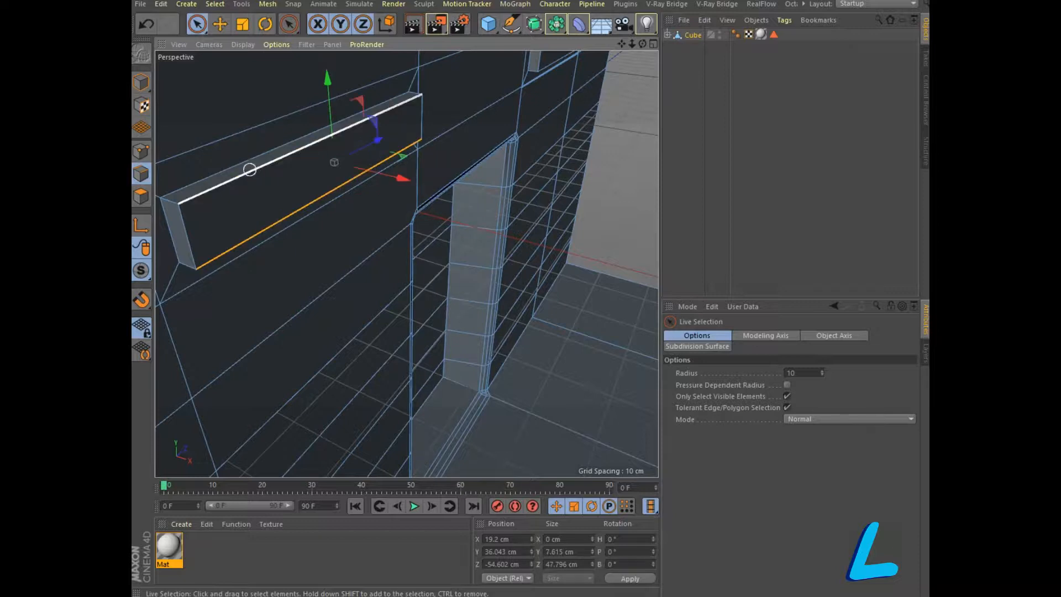
pyautogui.keyDown('shift'); pyautogui.click(193, 242); pyautogui.keyUp('shift')
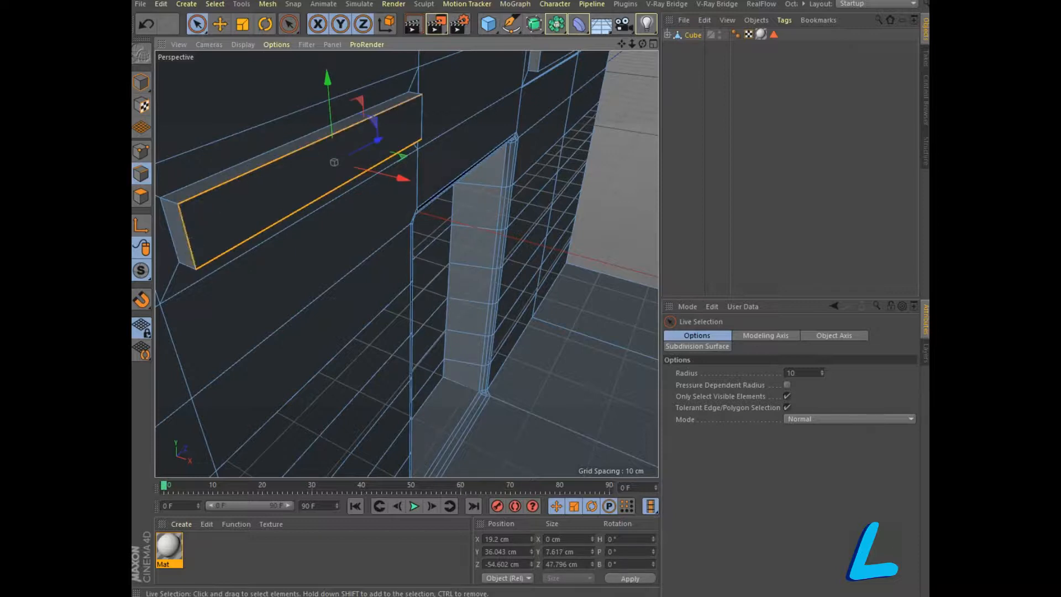
pyautogui.keyDown('shift'); pyautogui.click(423, 115); pyautogui.keyUp('shift')
# Add the right panel's outer-face edges to the selection
pyautogui.moveTo(622, 44)
pyautogui.mouseDown()
pyautogui.moveTo(497, 149)
pyautogui.moveTo(457, 150)
pyautogui.mouseUp()
pyautogui.scroll(5, 311, 207)
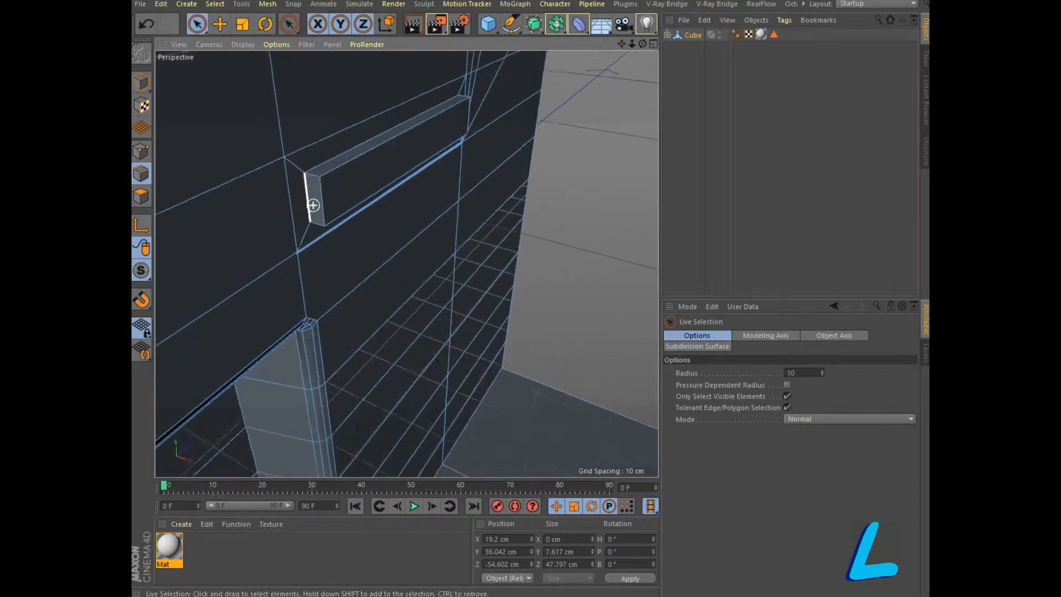
pyautogui.keyDown('shift'); pyautogui.click(386, 134); pyautogui.keyUp('shift')
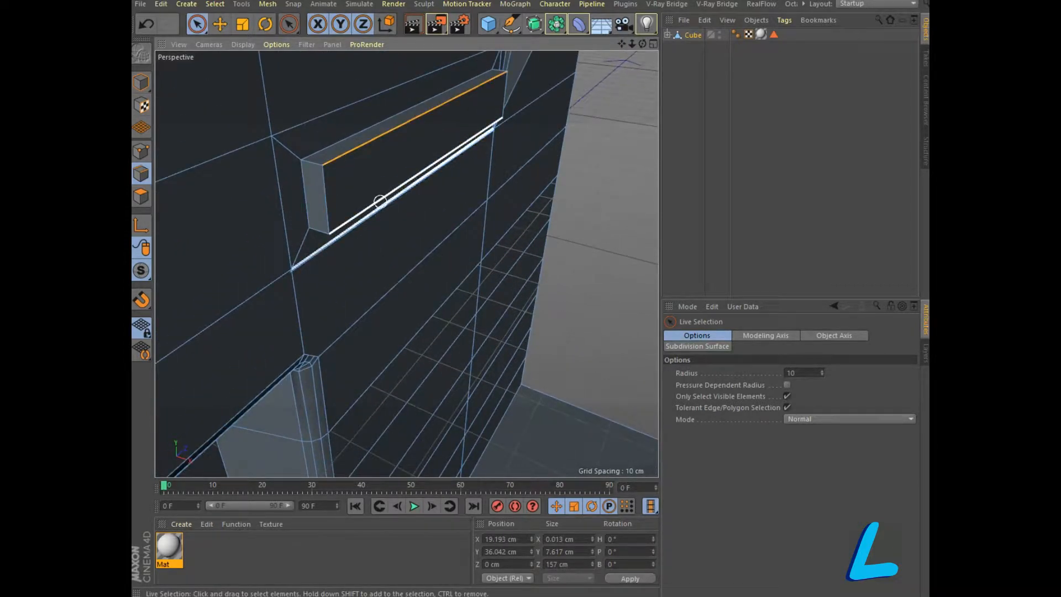
pyautogui.keyDown('shift'); pyautogui.click(376, 199); pyautogui.keyUp('shift')
pyautogui.keyDown('shift'); pyautogui.click(326, 199); pyautogui.keyUp('shift')
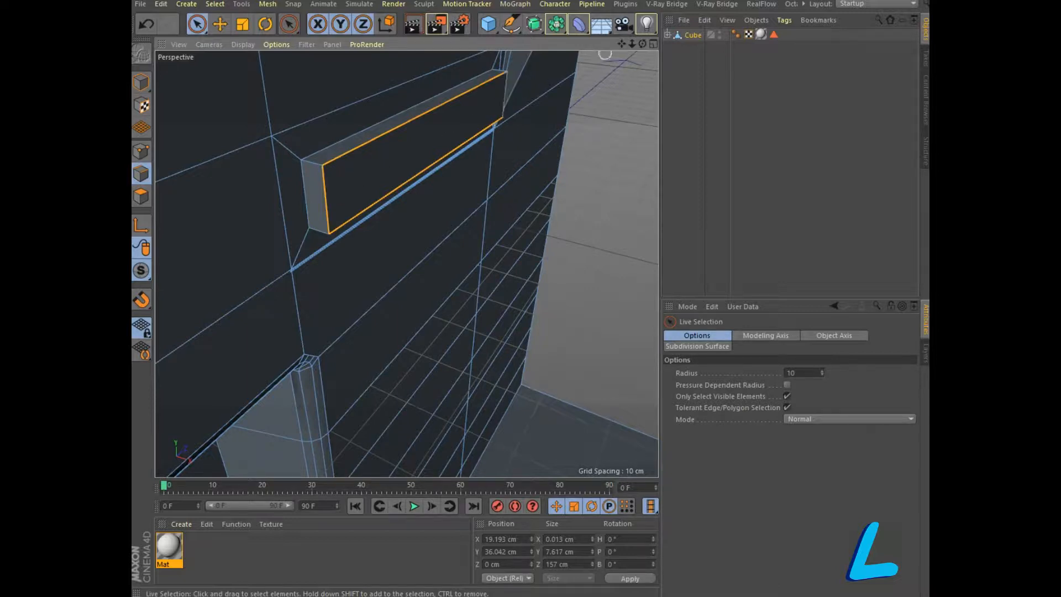
pyautogui.moveTo(642, 44)
pyautogui.mouseDown()
pyautogui.moveTo(558, 49)
pyautogui.moveTo(637, 48)
pyautogui.mouseUp()
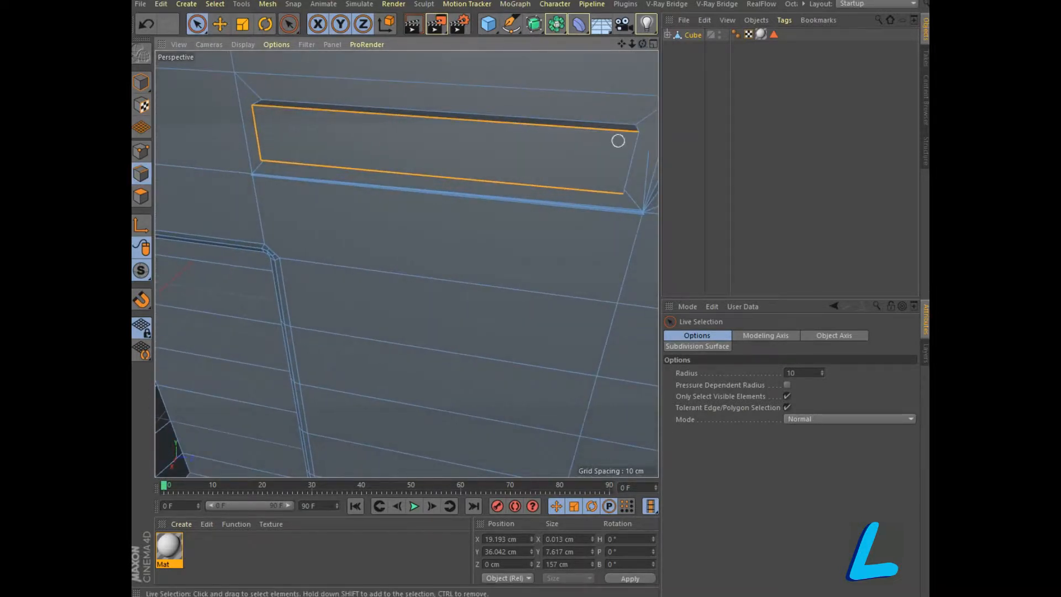
# Bevel the selected edges of both panels with an offset of 1.5 cm and inspect the resulting corners
pyautogui.rightClick(630, 163)
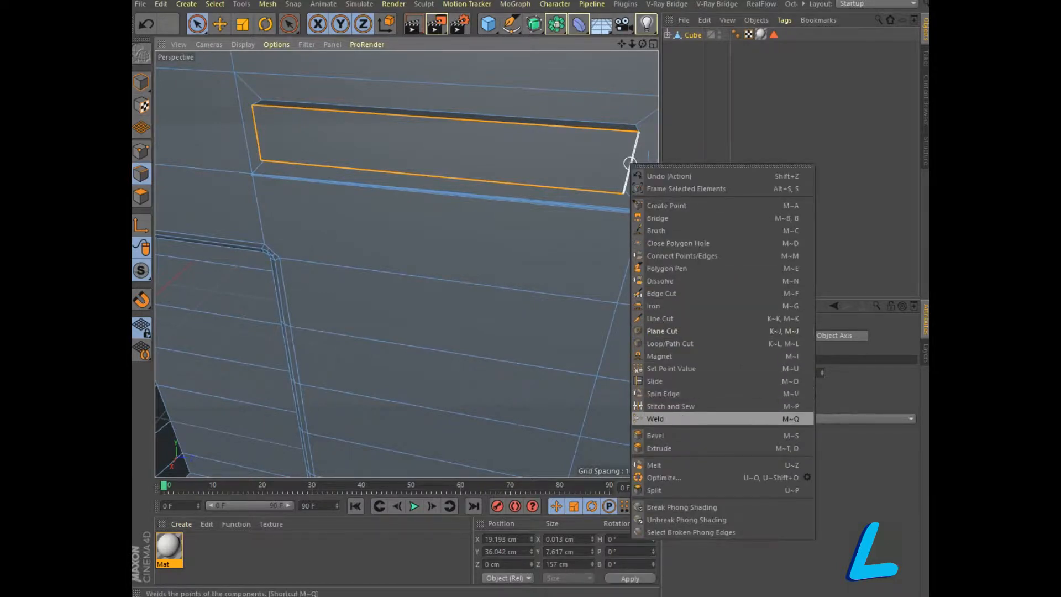
pyautogui.click(655, 435)
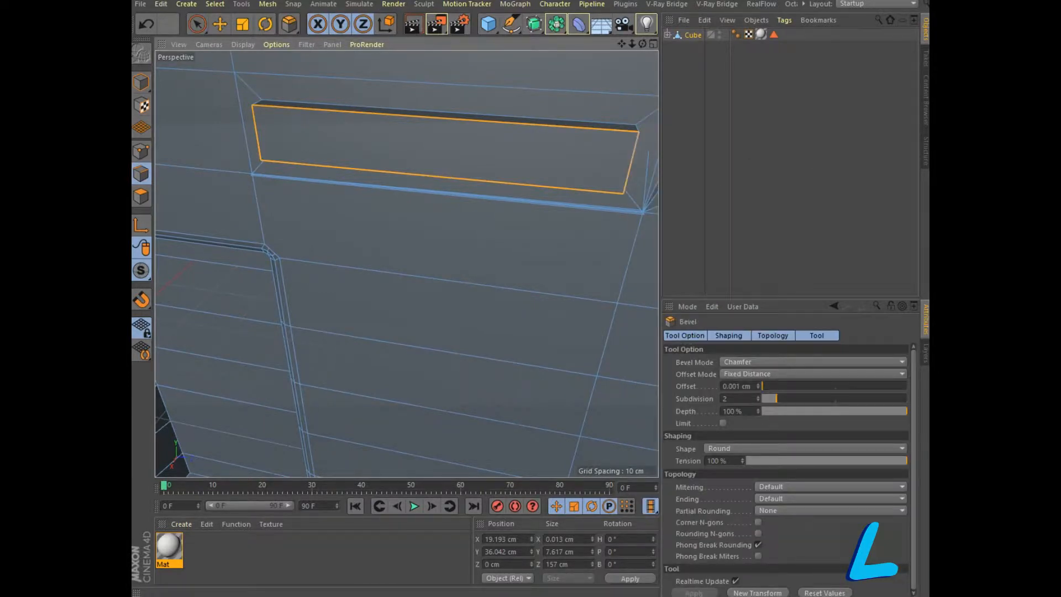
pyautogui.doubleClick(728, 385)
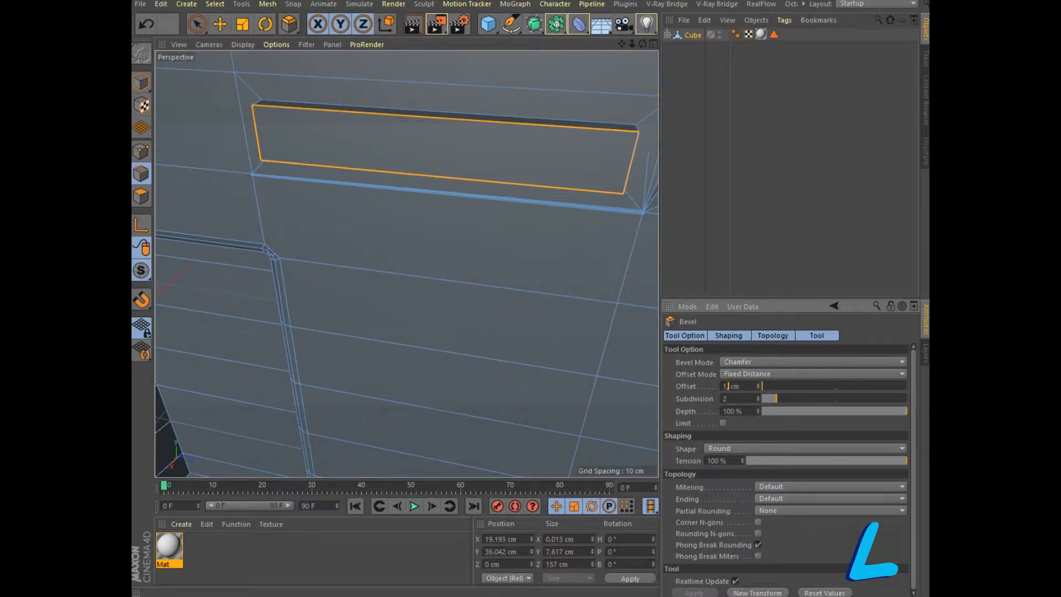
pyautogui.press('Return')
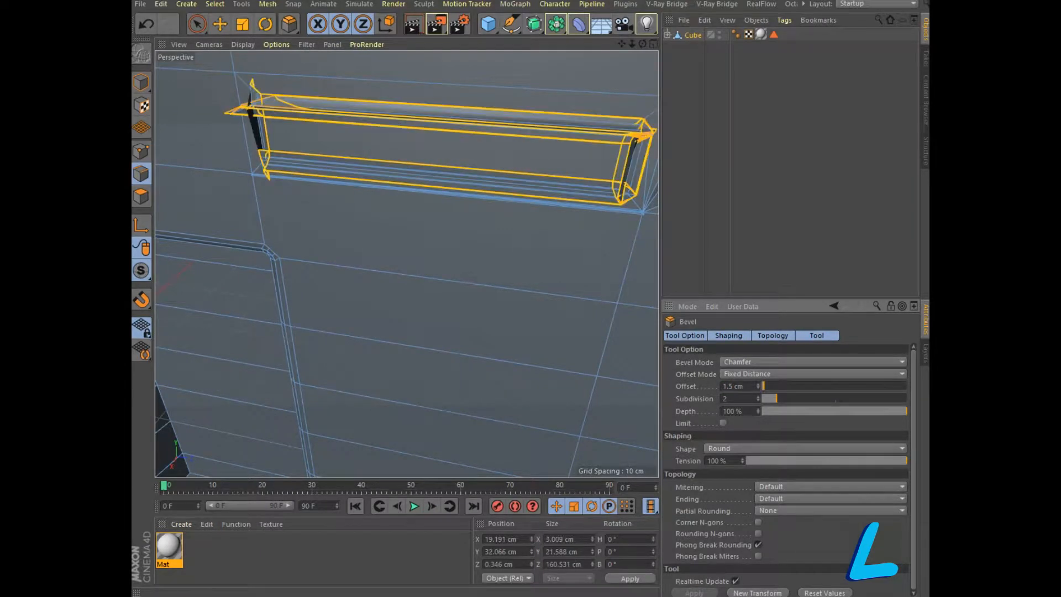
pyautogui.scroll(-5, 467, 285)
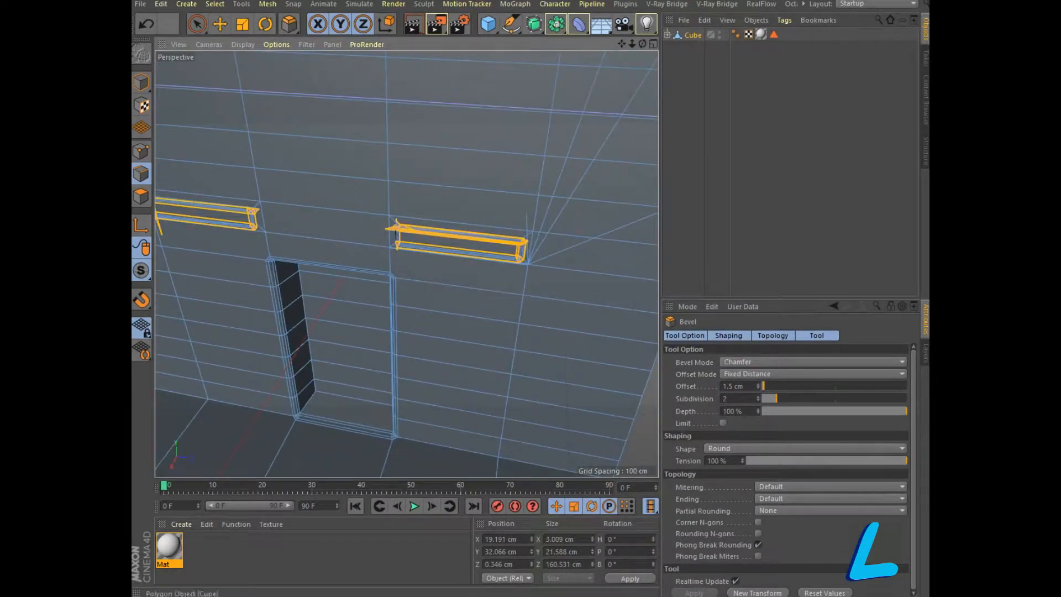
pyautogui.scroll(5, 406, 263)
pyautogui.keyDown('alt'); pyautogui.moveTo(407, 263); pyautogui.dragTo(407, 264); pyautogui.keyUp('alt')
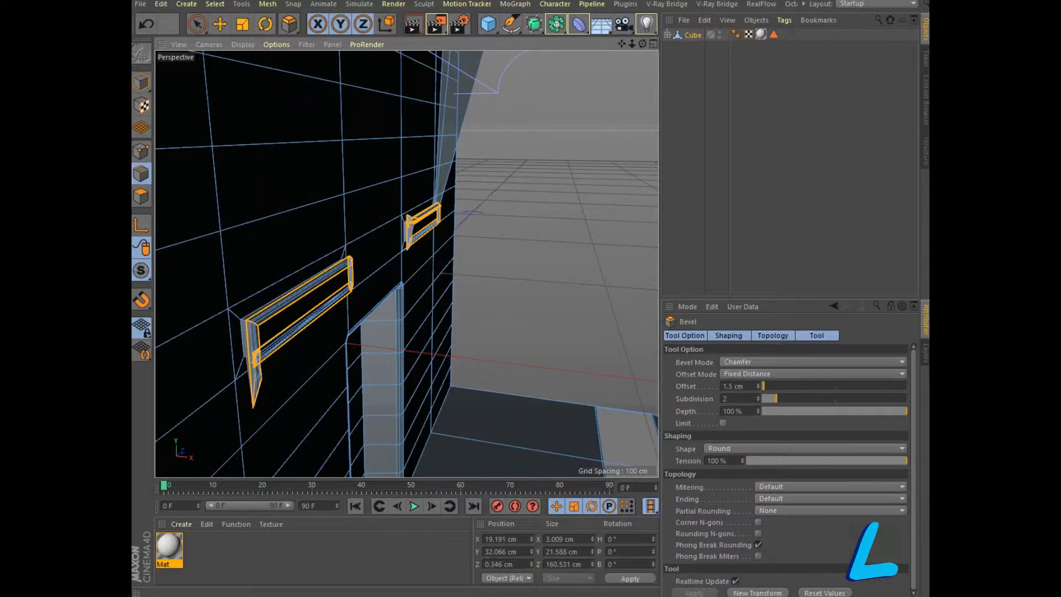
# Reduce the bevel offset to 0 cm, try 1 cm instead, and undo that bevel
pyautogui.click(758, 388)
pyautogui.click(758, 388)
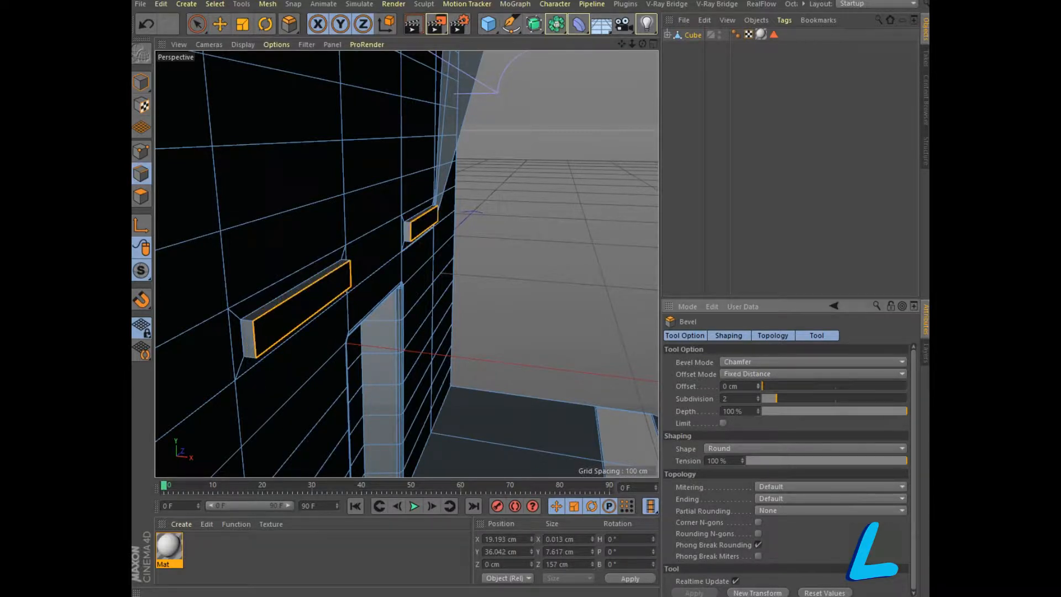
pyautogui.click(758, 384)
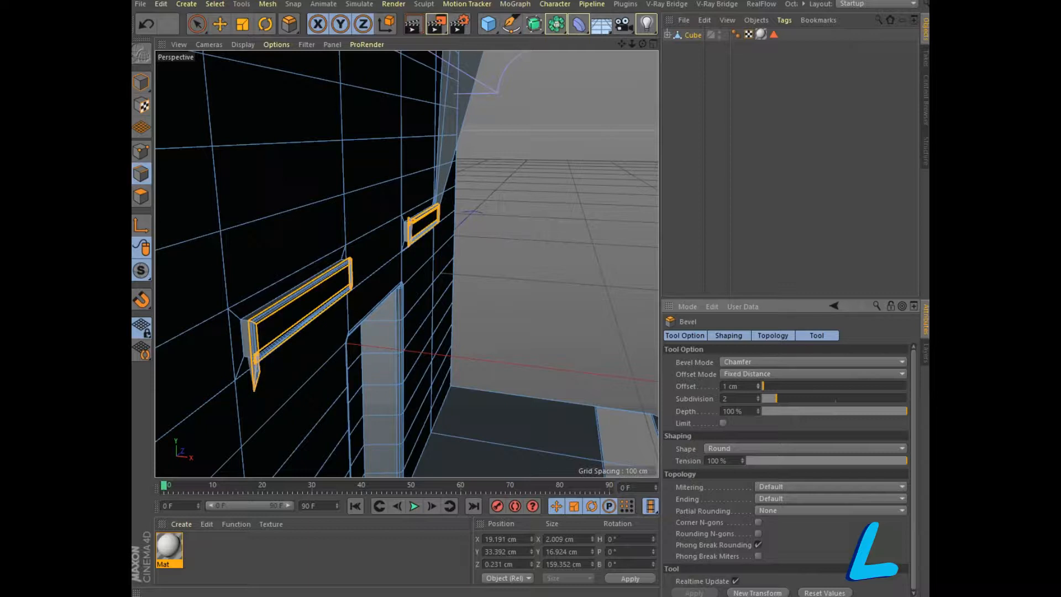
pyautogui.hotkey('ctrl', 'z')
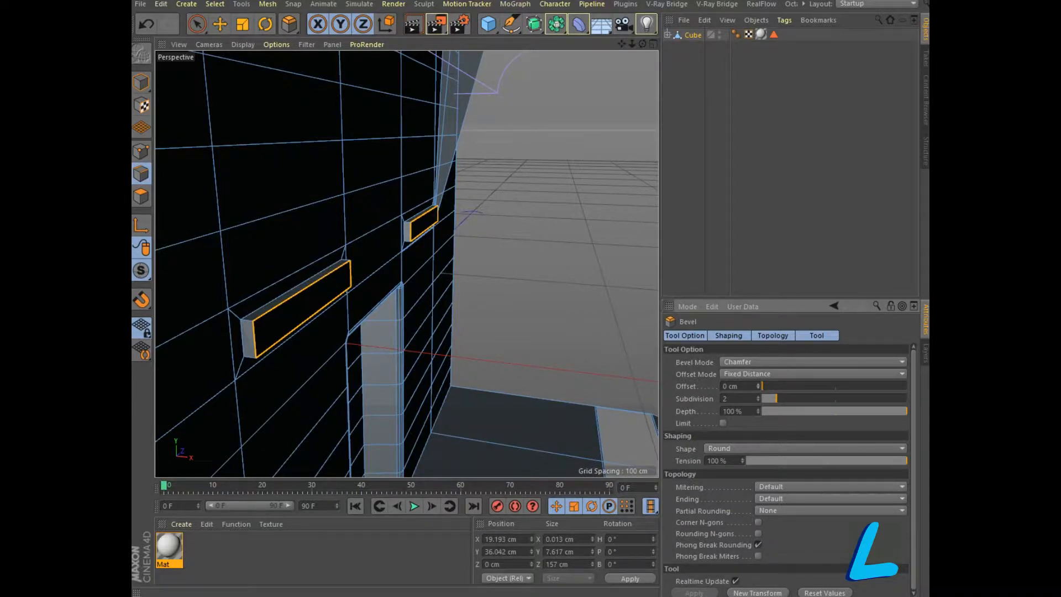
# Reselect the outer-face edges of the left protruding panel using the Move tool
pyautogui.press('e')
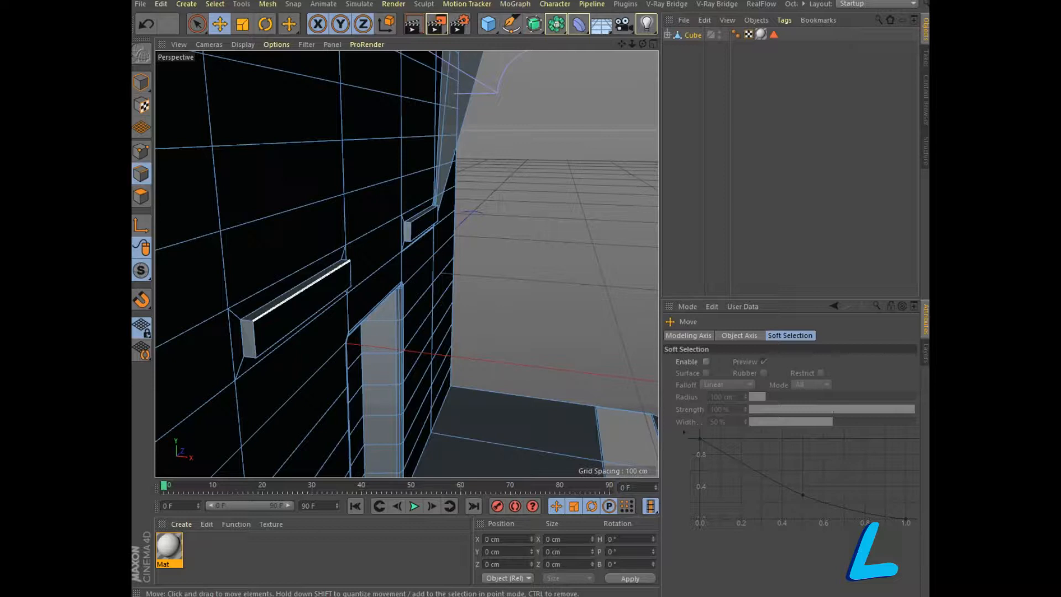
pyautogui.click(302, 291)
pyautogui.scroll(3, 350, 281)
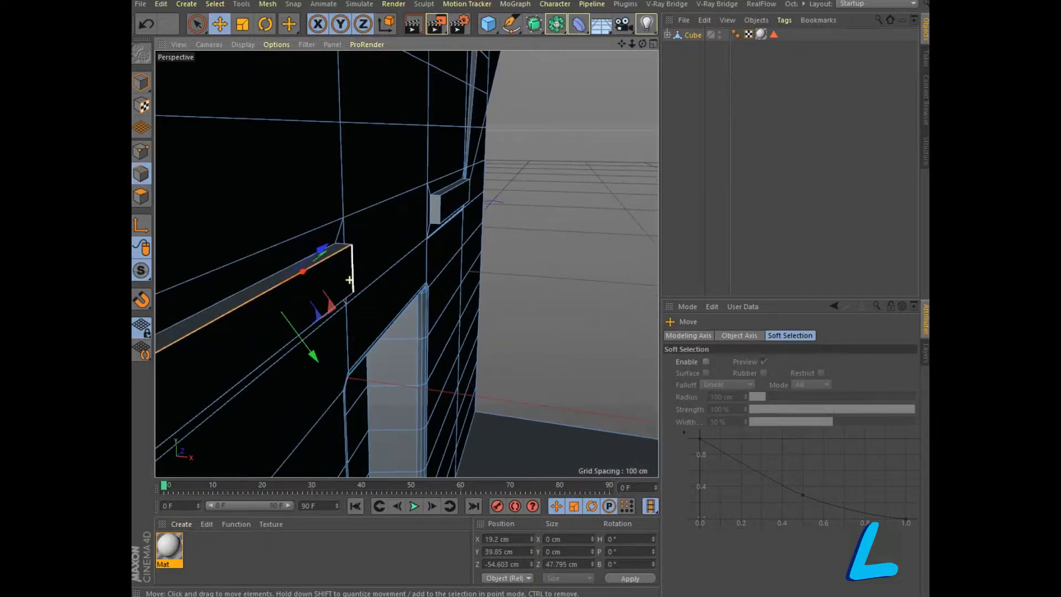
pyautogui.keyDown('shift'); pyautogui.click(338, 309); pyautogui.keyUp('shift')
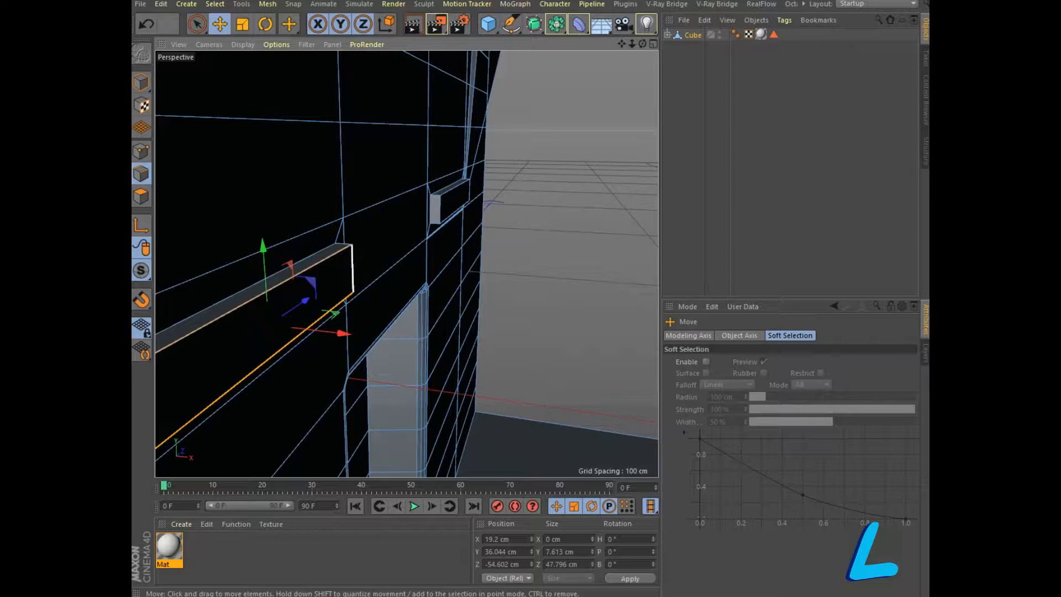
pyautogui.keyDown('alt'); pyautogui.moveTo(353, 276); pyautogui.dragTo(293, 278, button='middle'); pyautogui.keyUp('alt')
pyautogui.scroll(-3, 407, 264)
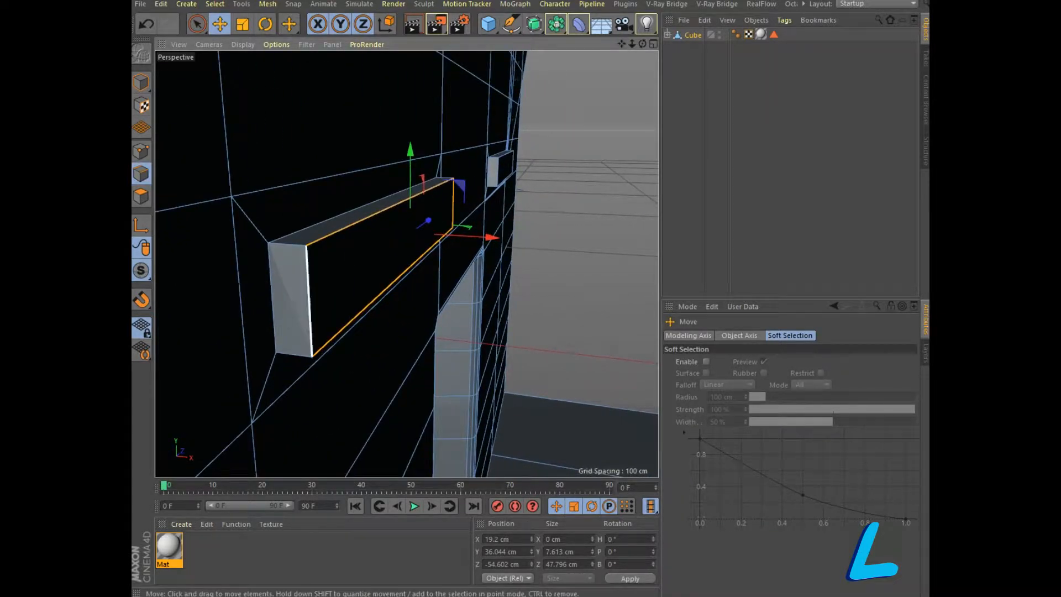
# Extend the edge selection to the outer-face edges of the right protruding panel and frame the selected edges
pyautogui.keyDown('alt'); pyautogui.moveTo(407, 264); pyautogui.dragTo(199, 361, button='middle'); pyautogui.keyUp('alt')
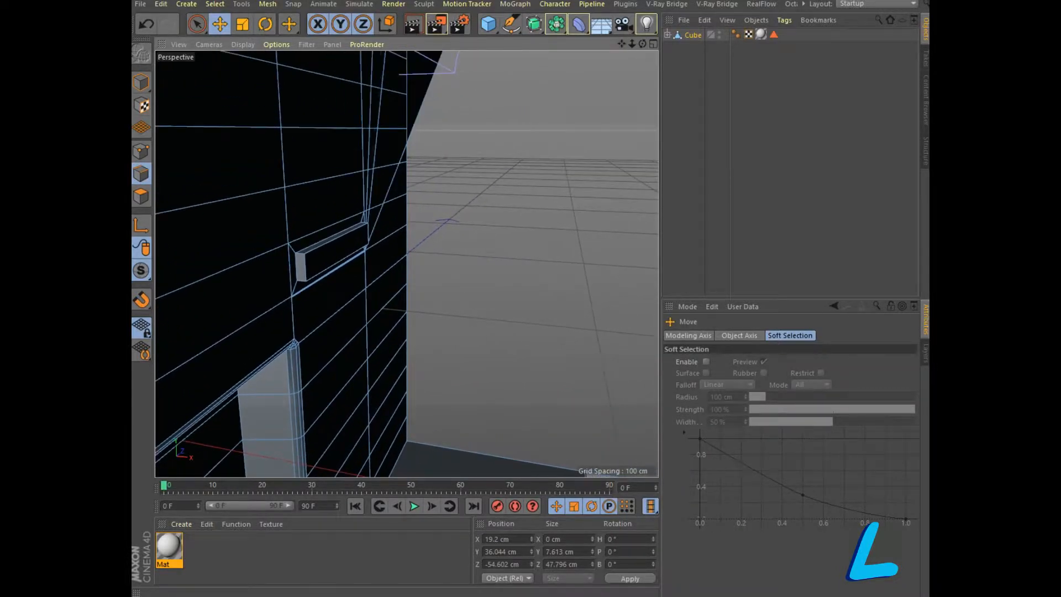
pyautogui.scroll(2, 407, 264)
pyautogui.keyDown('shift'); pyautogui.click(270, 265); pyautogui.keyUp('shift')
pyautogui.keyDown('shift'); pyautogui.click(258, 196); pyautogui.keyUp('shift')
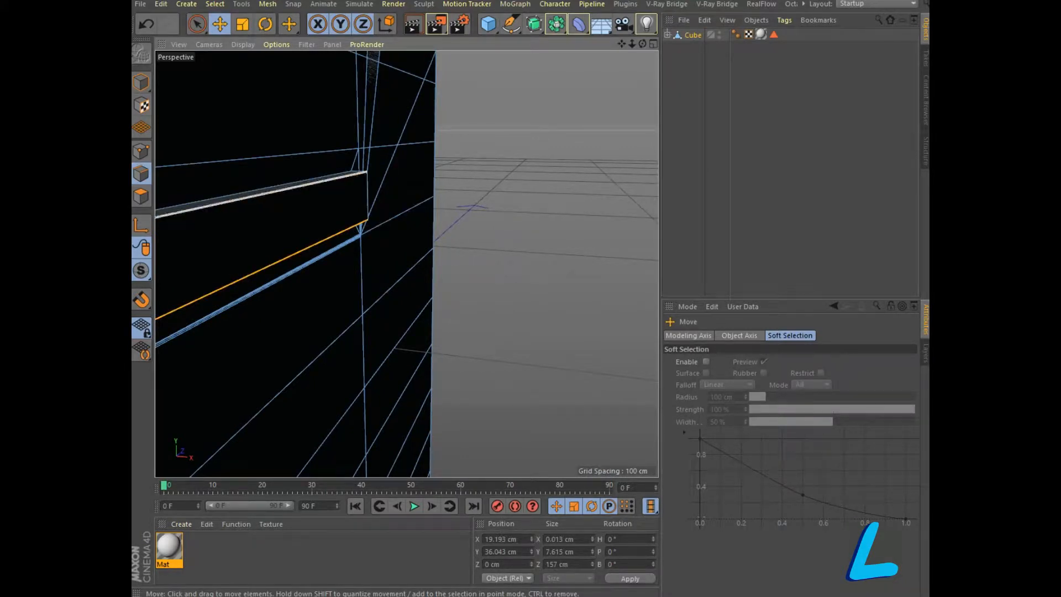
pyautogui.keyDown('ctrl'); pyautogui.click(260, 194); pyautogui.keyUp('ctrl')
pyautogui.keyDown('shift'); pyautogui.click(368, 195); pyautogui.keyUp('shift')
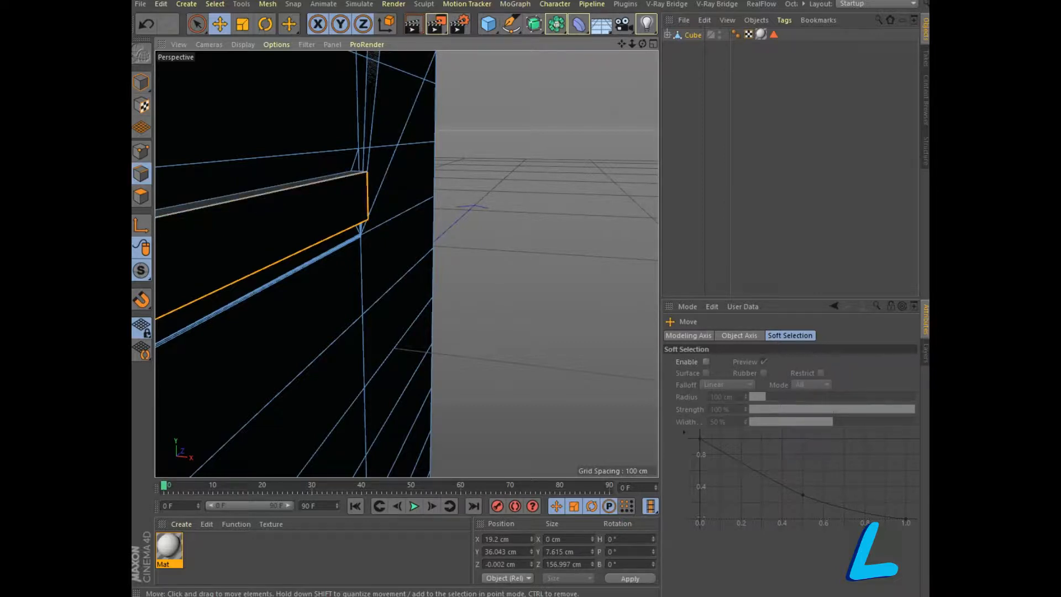
pyautogui.scroll(-2, 265, 232)
pyautogui.keyDown('alt'); pyautogui.moveTo(265, 232); pyautogui.dragTo(305, 255, button='middle'); pyautogui.keyUp('alt')
pyautogui.scroll(1, 303, 286)
pyautogui.scroll(1, 303, 285)
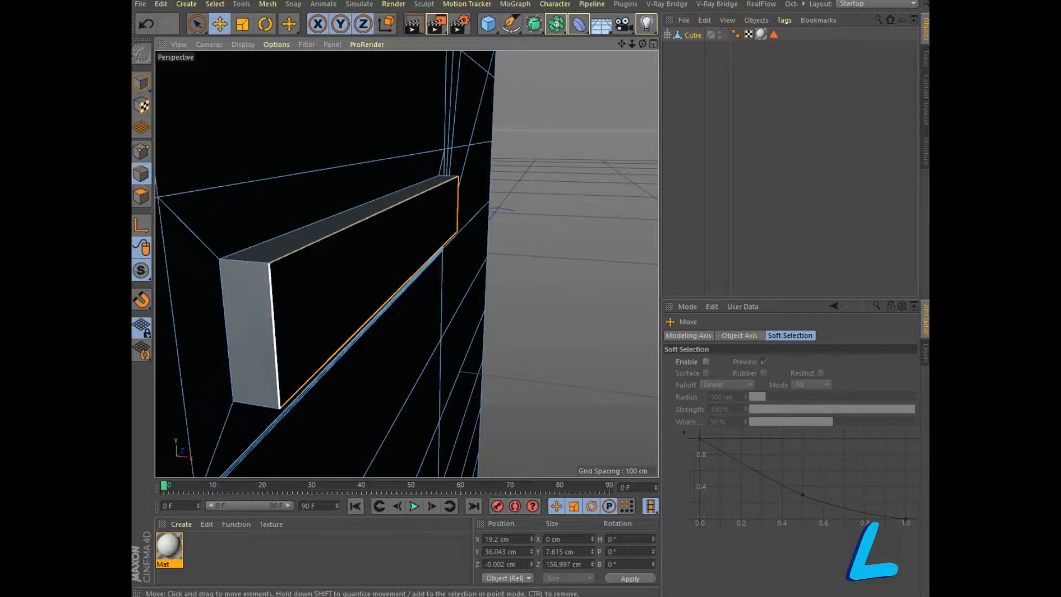
pyautogui.press('s')
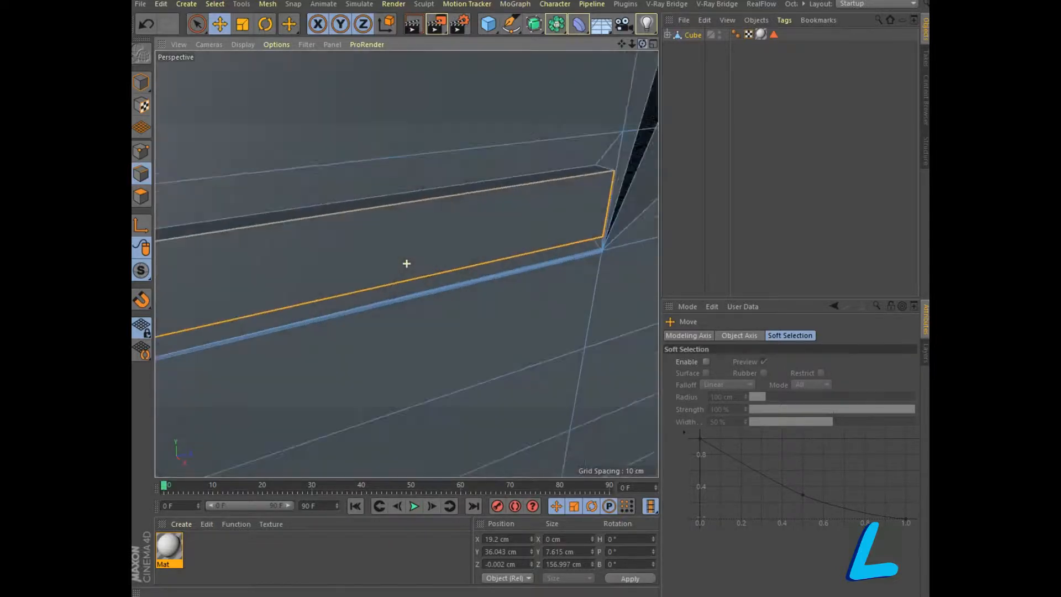